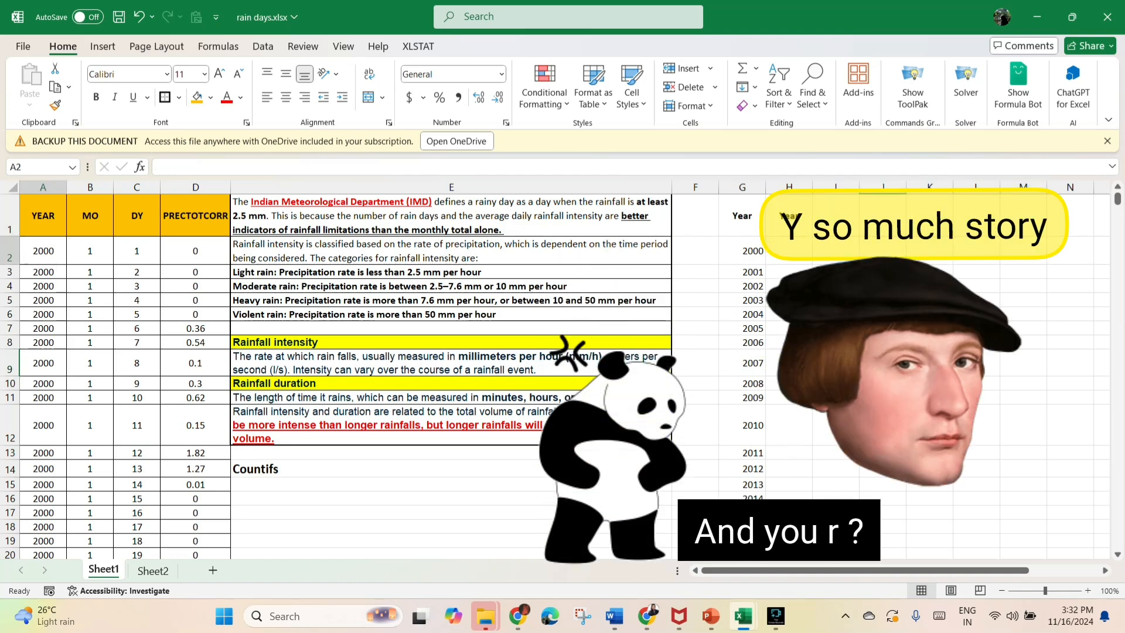
Step: Review the rainfall classification notes, the data headers, and the extent of the daily year and precipitation records on Sheet1
click(43, 250)
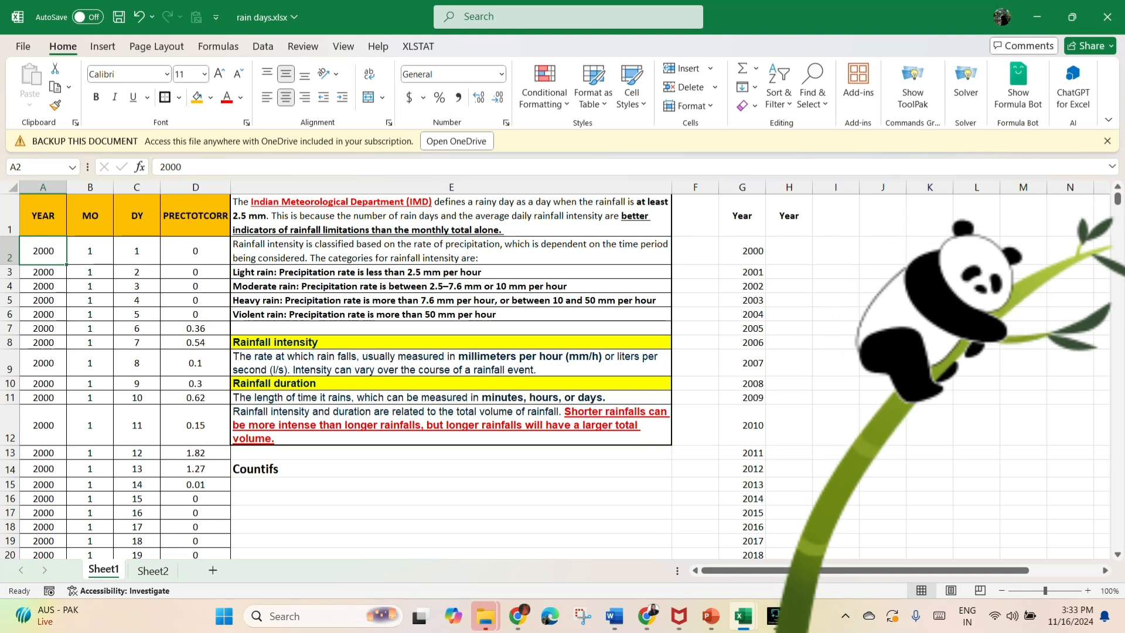
drag(451, 251, 451, 314)
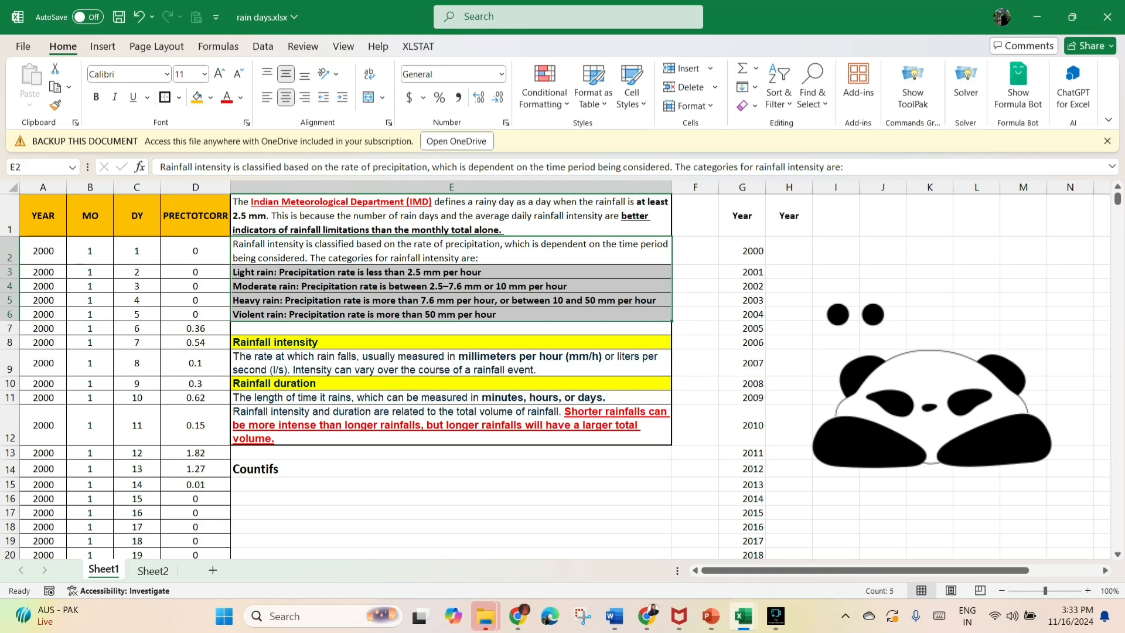
key(ctrl+v)
drag(43, 216, 195, 225)
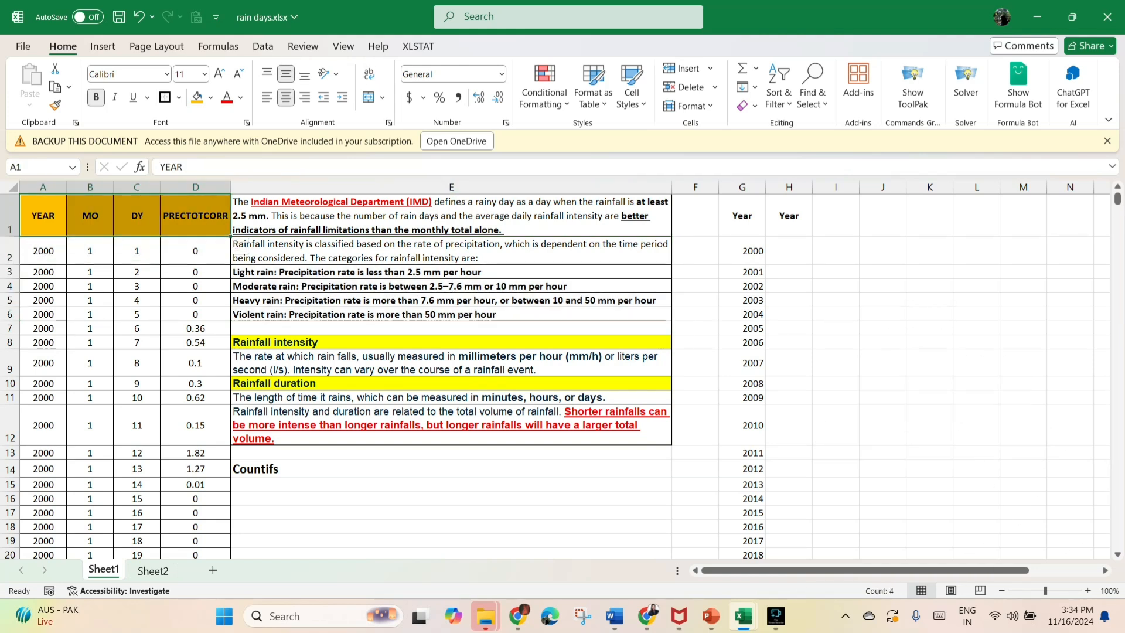
click(43, 251)
key(ctrl+shift+Down)
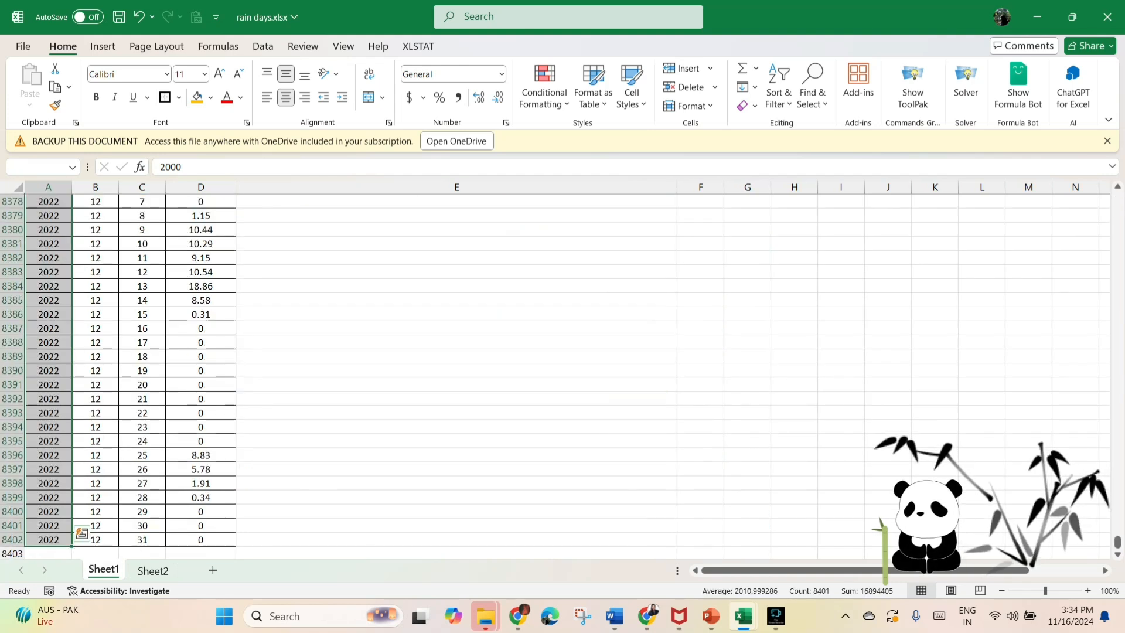
key(ctrl+q)
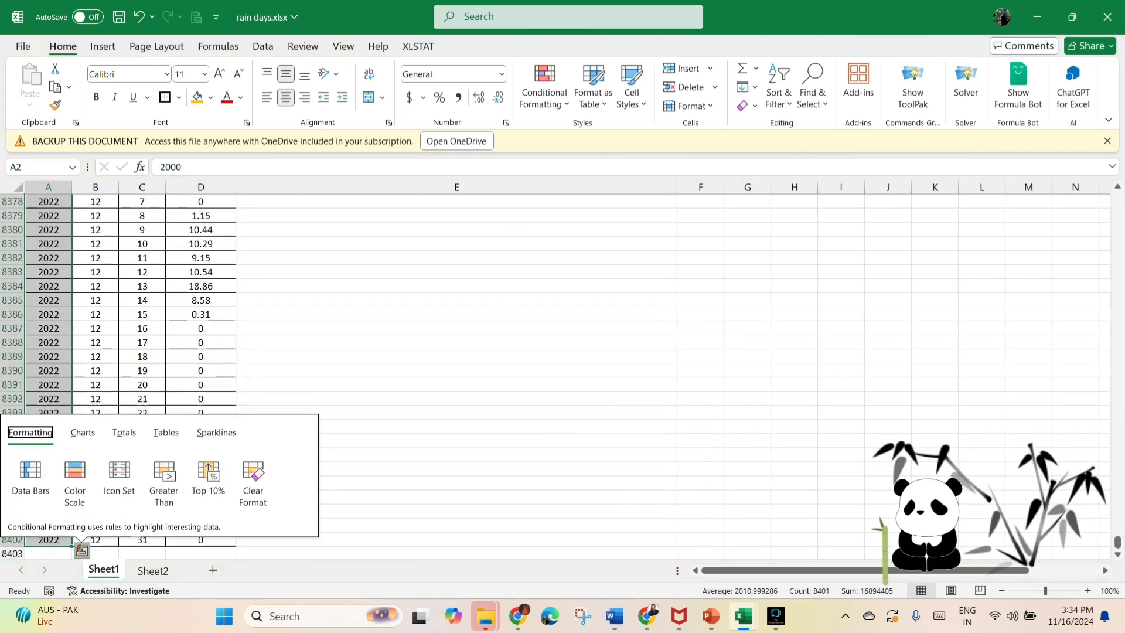
key(Escape)
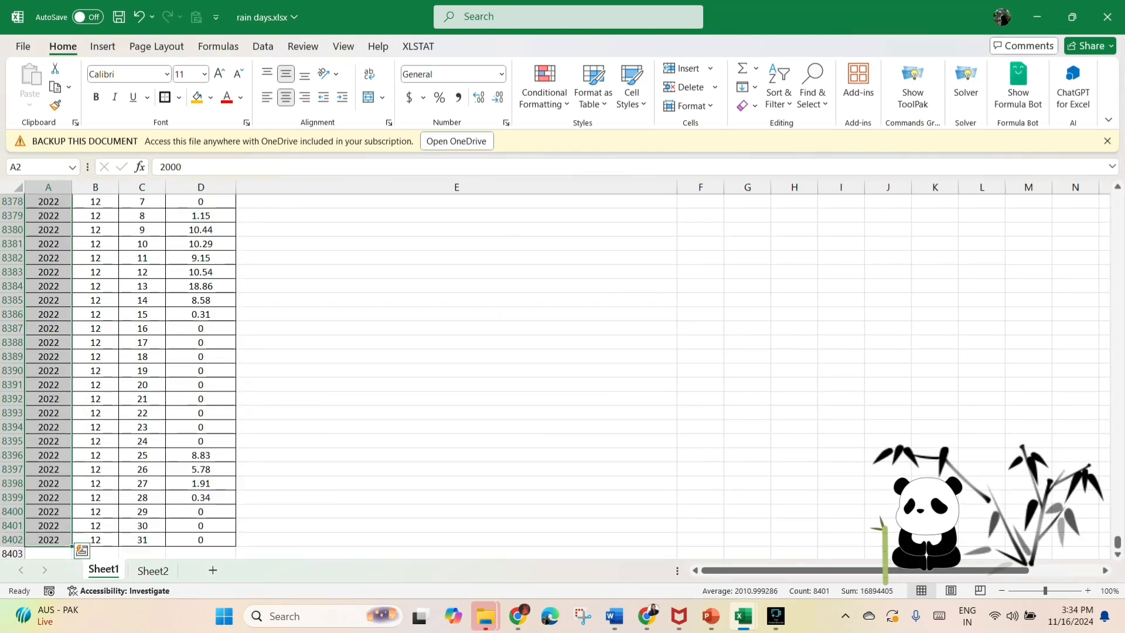
key(ctrl+Down)
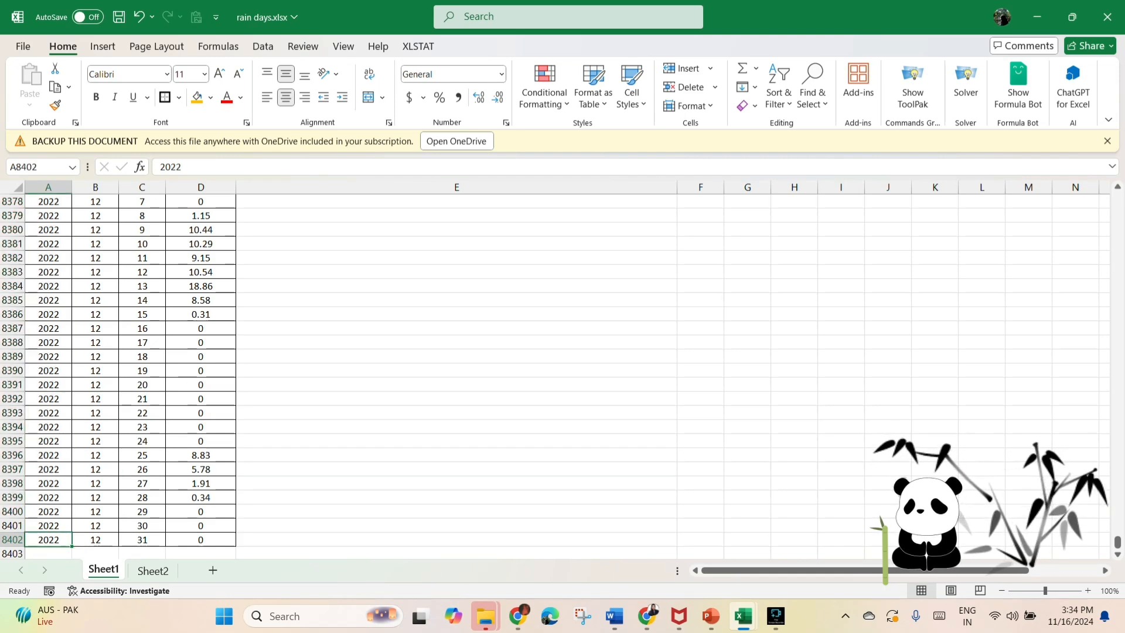
key(ctrl+shift+Up)
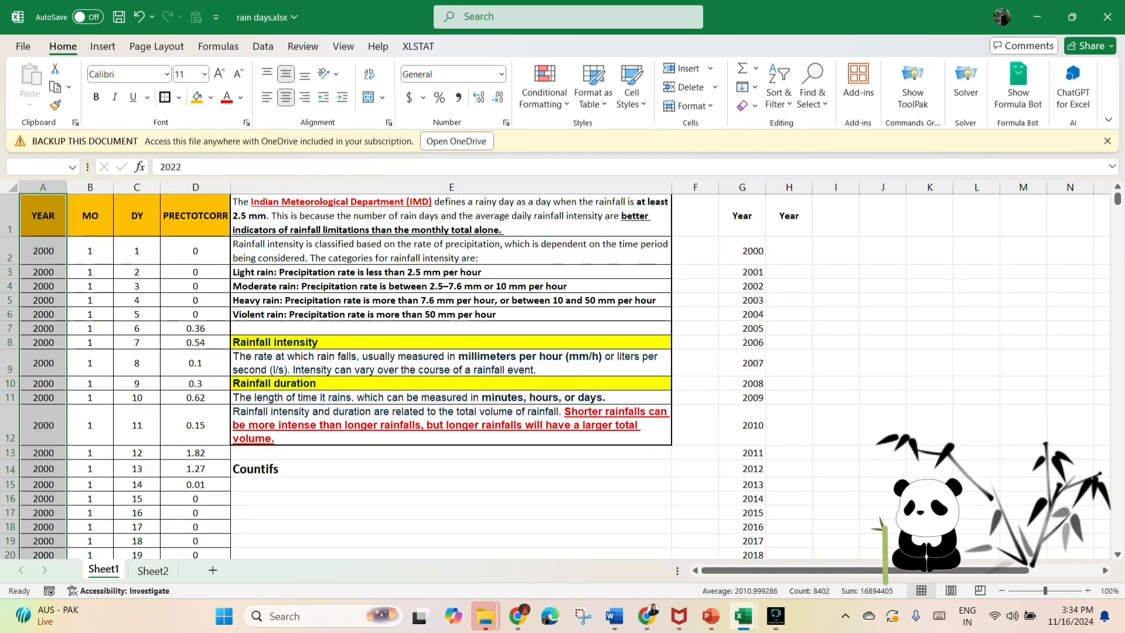
click(195, 250)
scroll(195, 251, down, 18)
scroll(195, 251, up, 7)
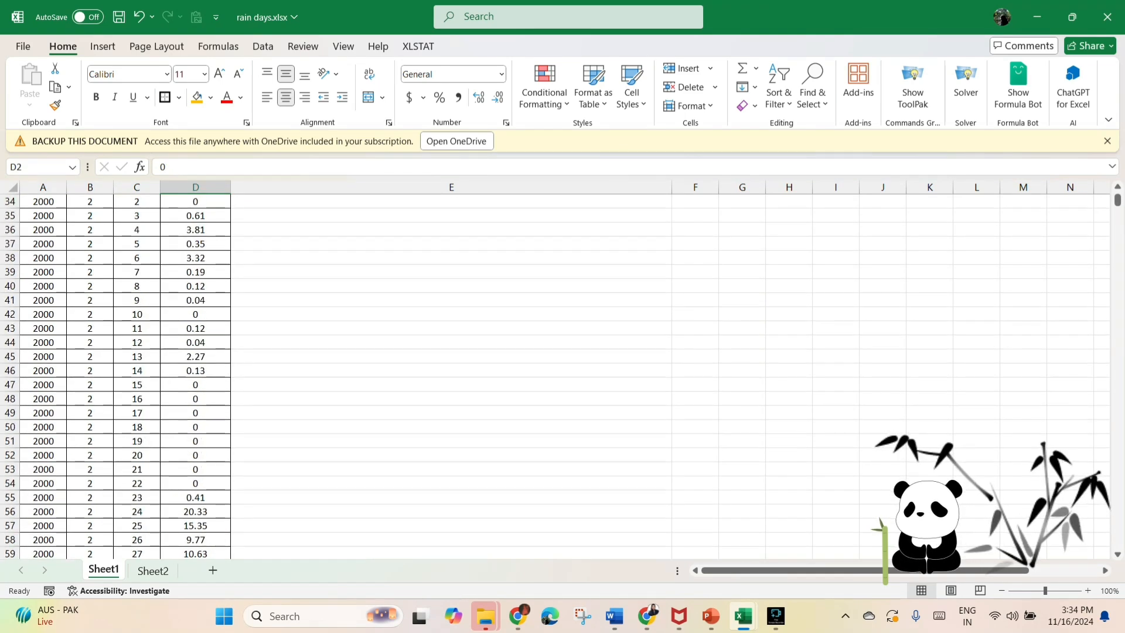
scroll(195, 251, up, 11)
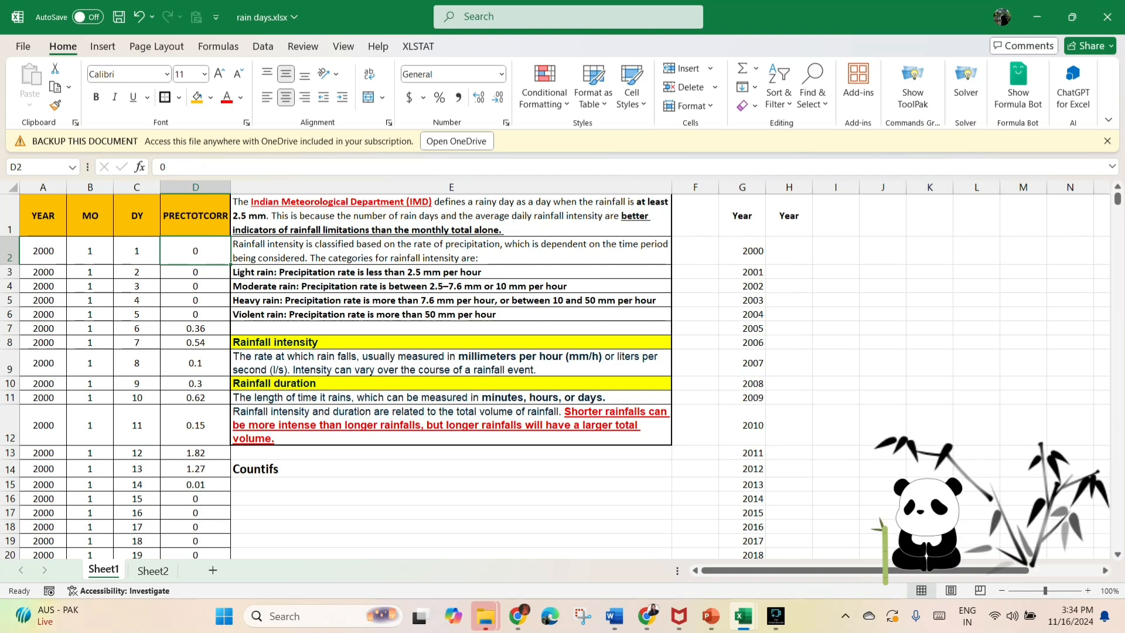
Step: Check the Countifs note on Sheet1 and the yearly summary headers on Sheet2, including Total Days
click(352, 469)
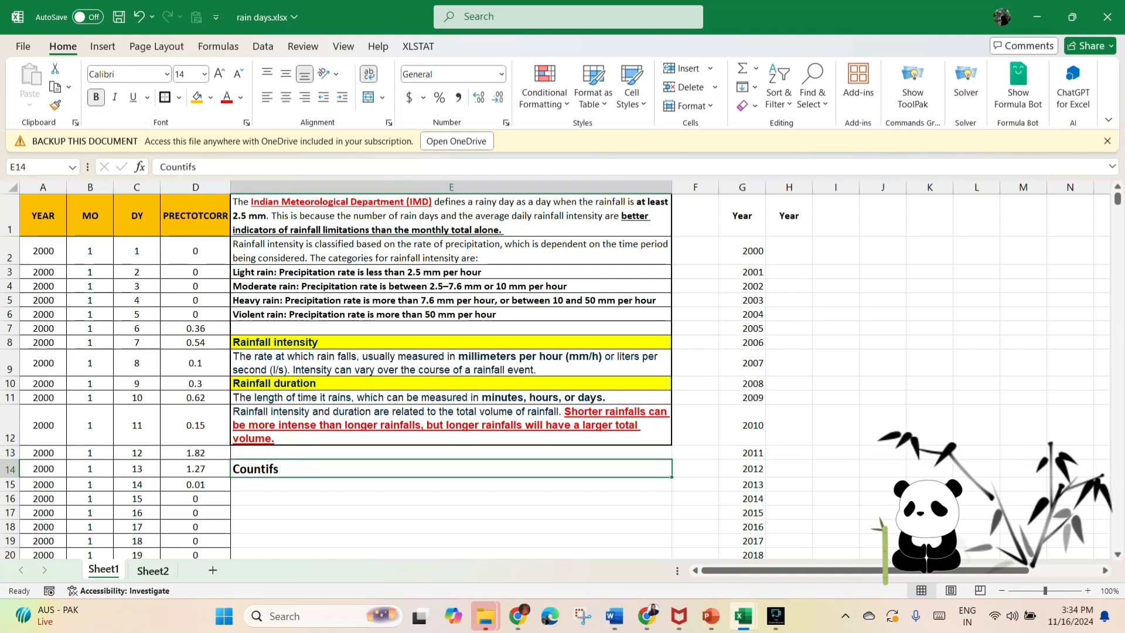
click(152, 570)
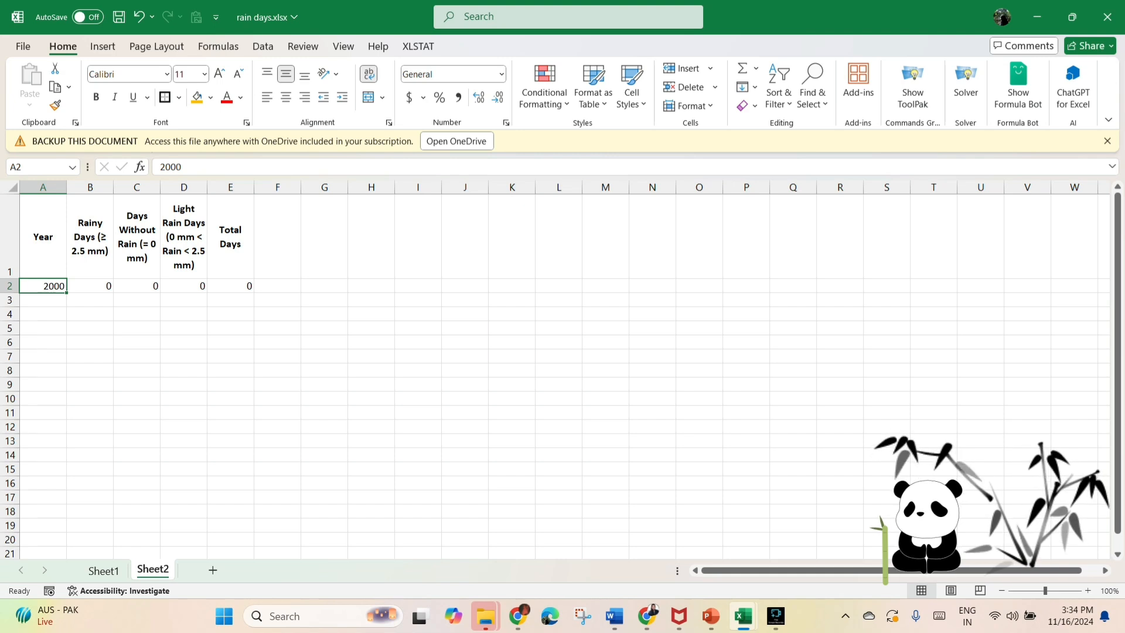
click(230, 236)
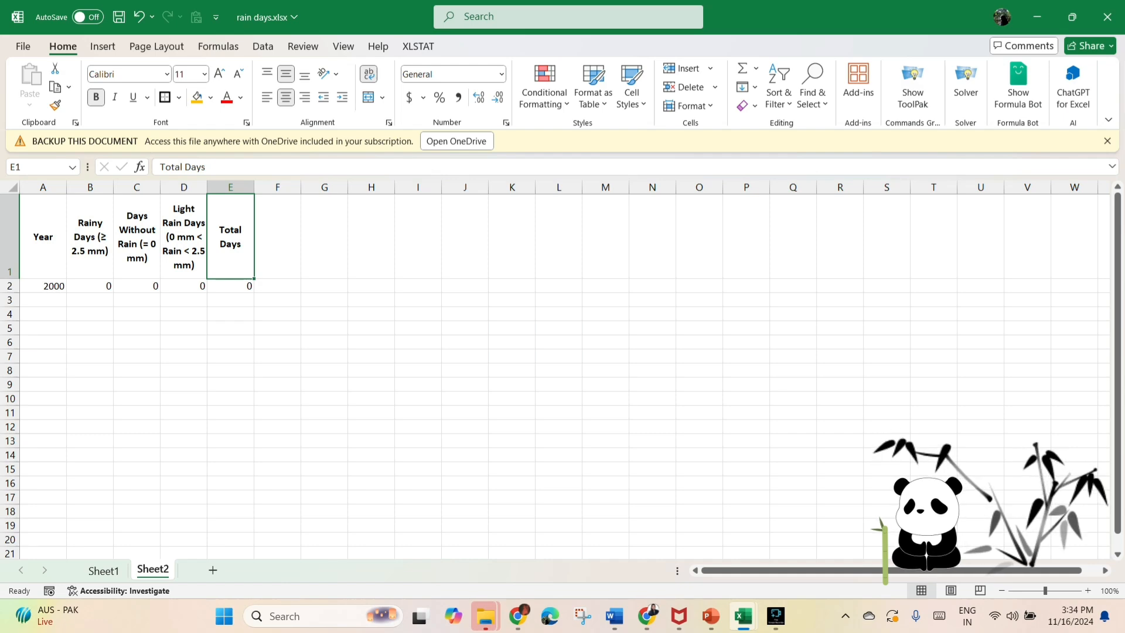
key(ctrl+Page_Up)
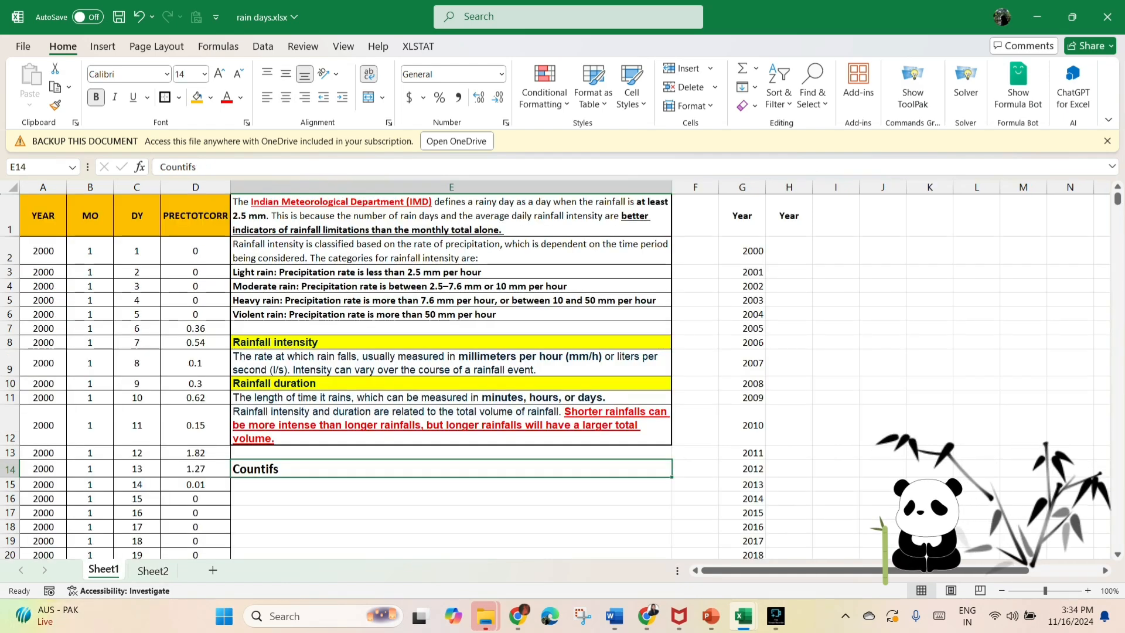
Step: Enter 2000 in cell H2 under the second Year header on Sheet1
click(789, 251)
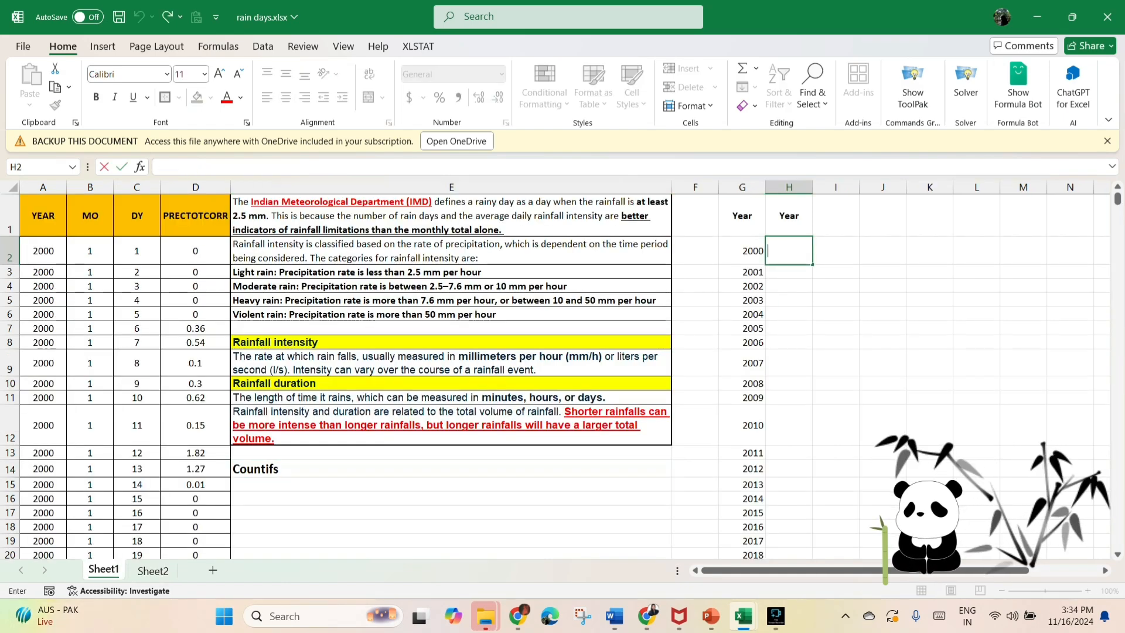
text(2000)
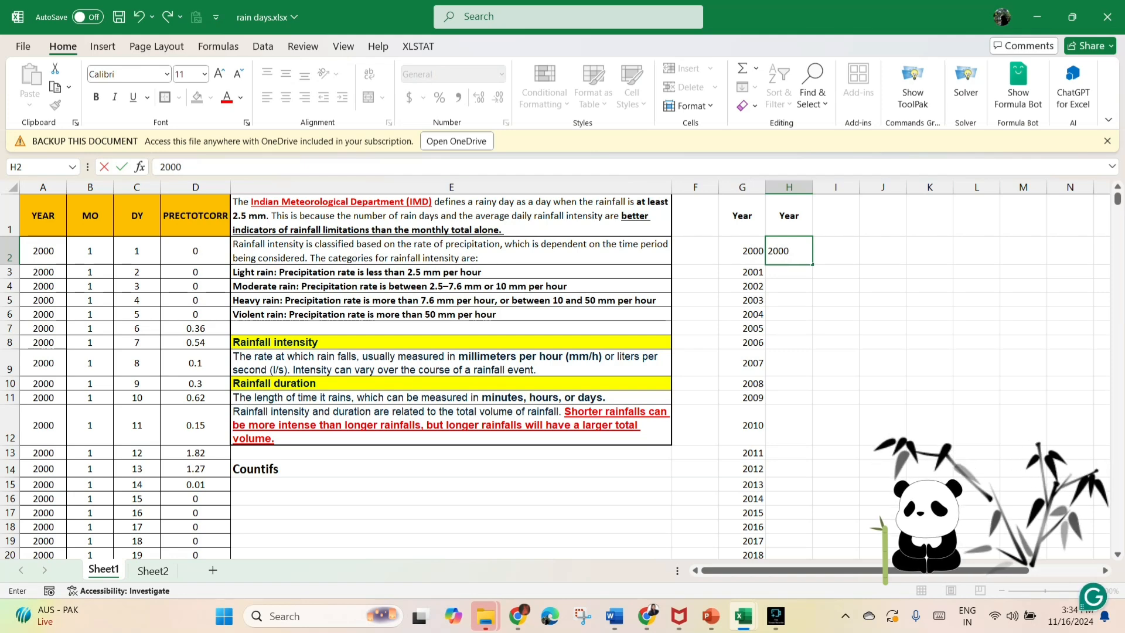
key(Return)
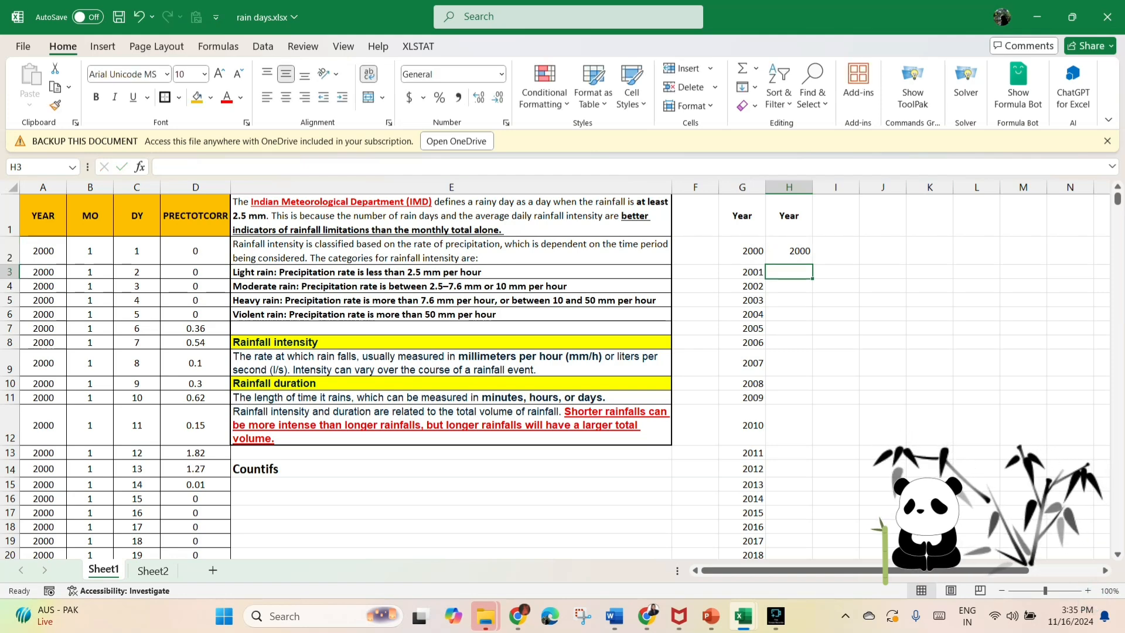
Step: Copy the four headers from Rainy Days to Total Days on Sheet2 into Sheet1, starting at cell I1
click(788, 250)
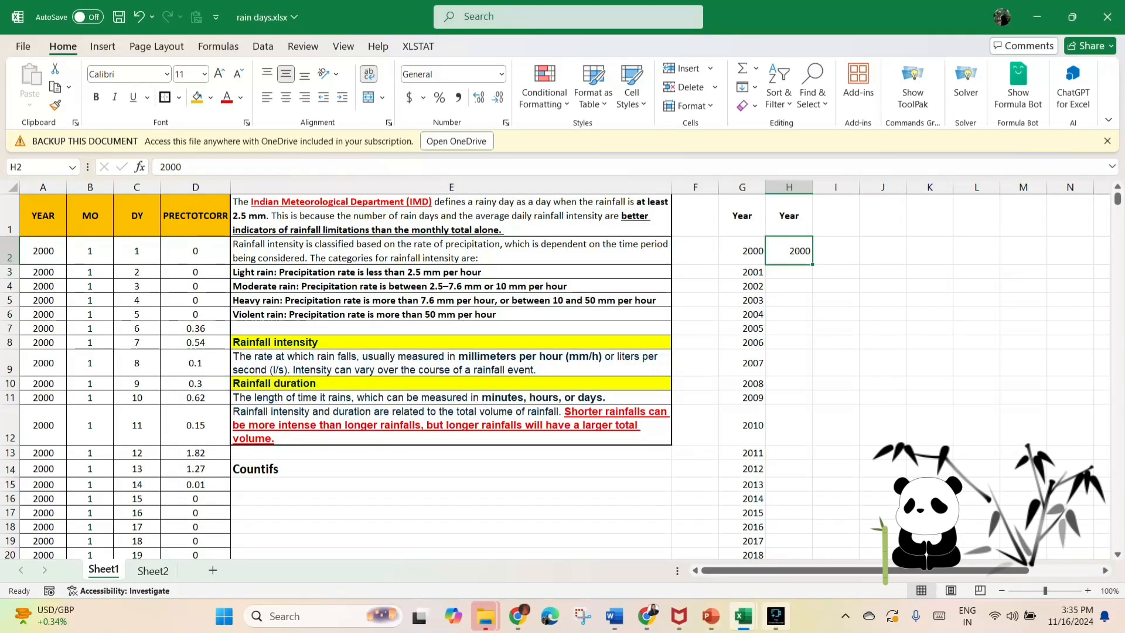
click(153, 570)
drag(89, 237, 230, 237)
key(ctrl+c)
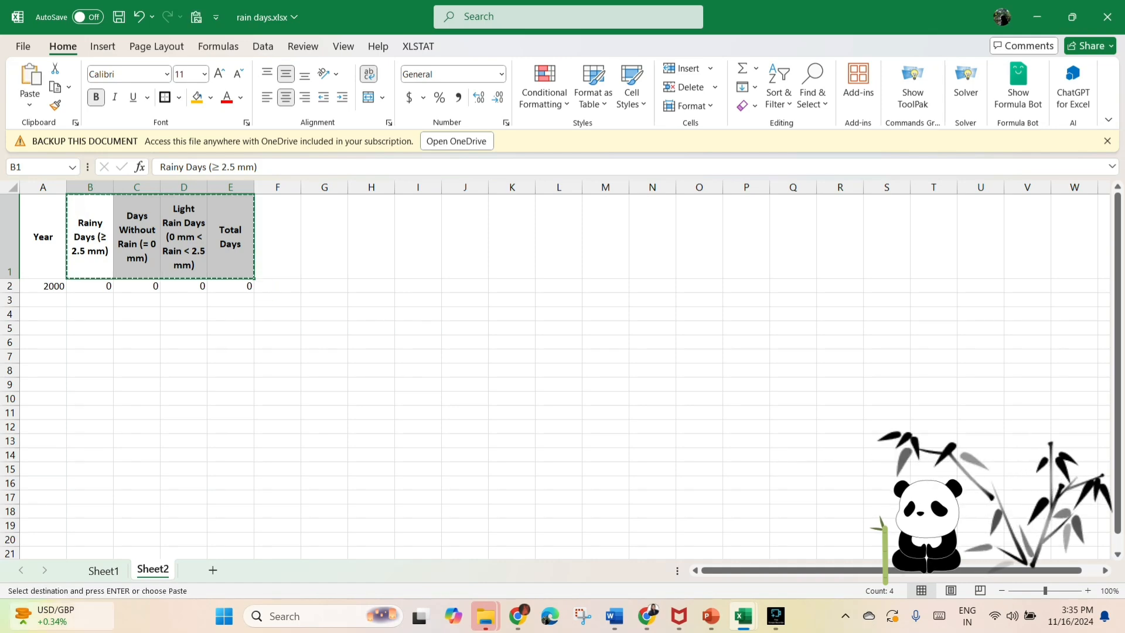
key(ctrl+Page_Up)
click(835, 216)
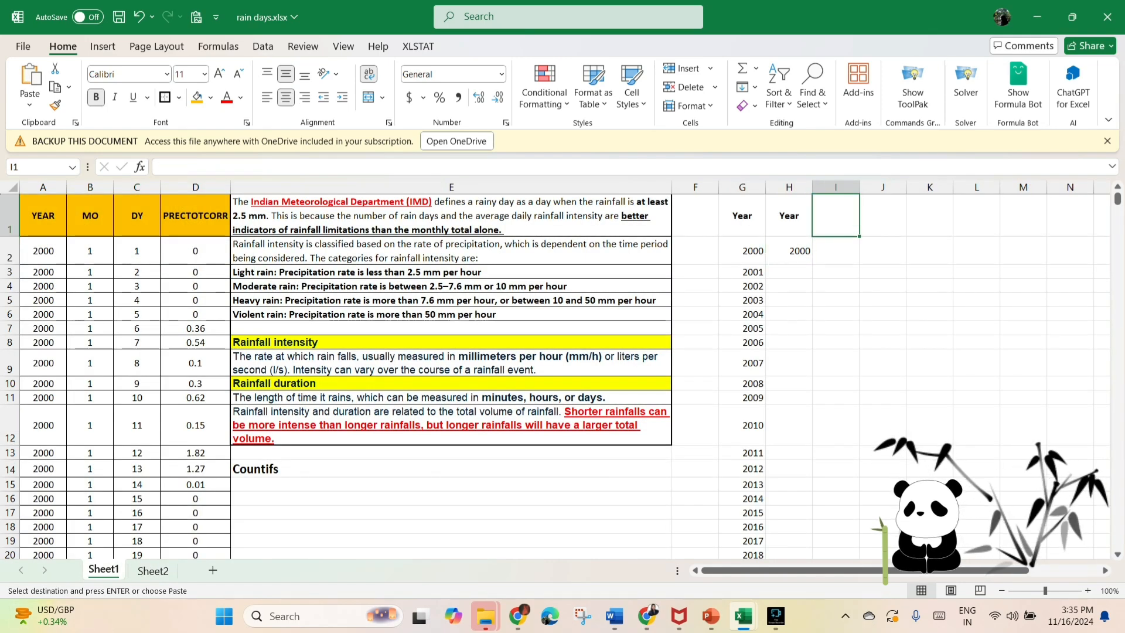
key(ctrl+v)
click(1022, 237)
click(788, 293)
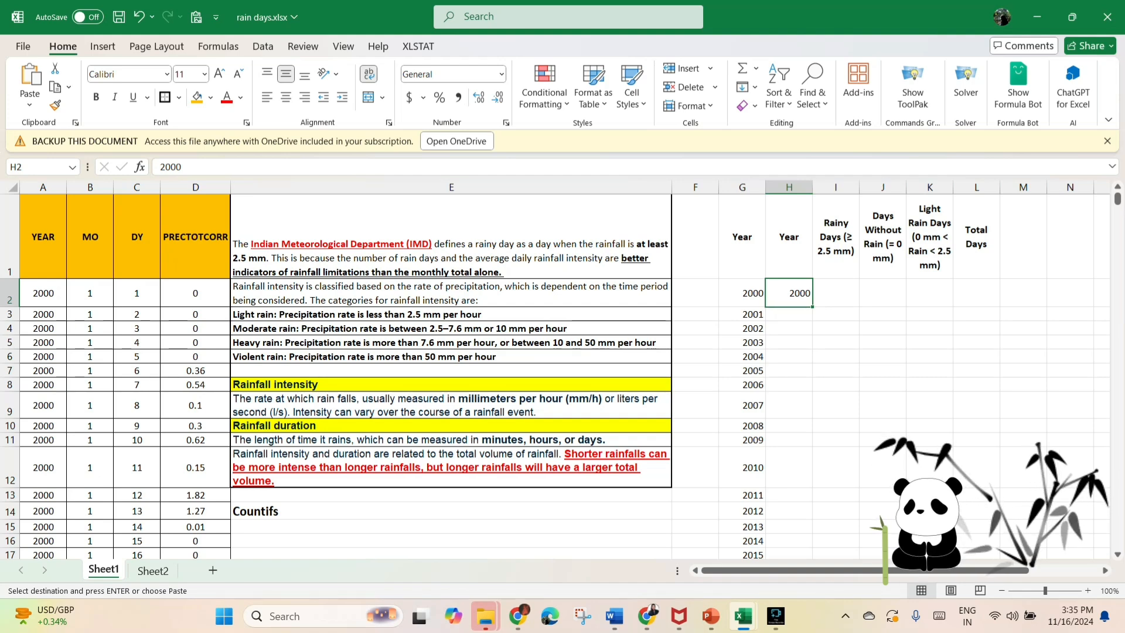
click(836, 293)
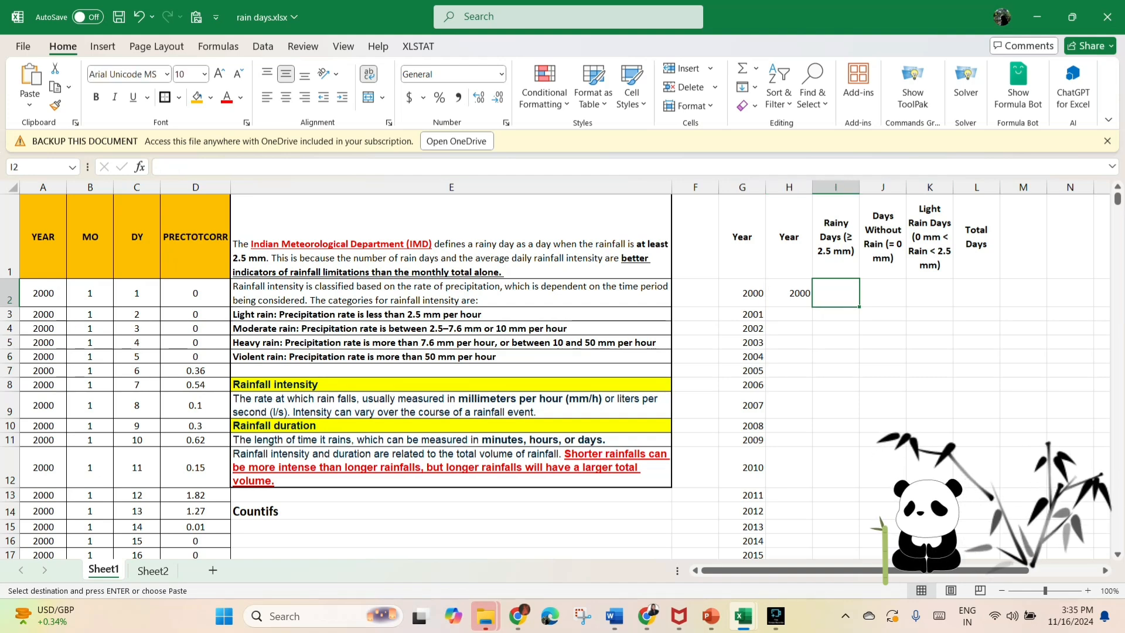
click(153, 570)
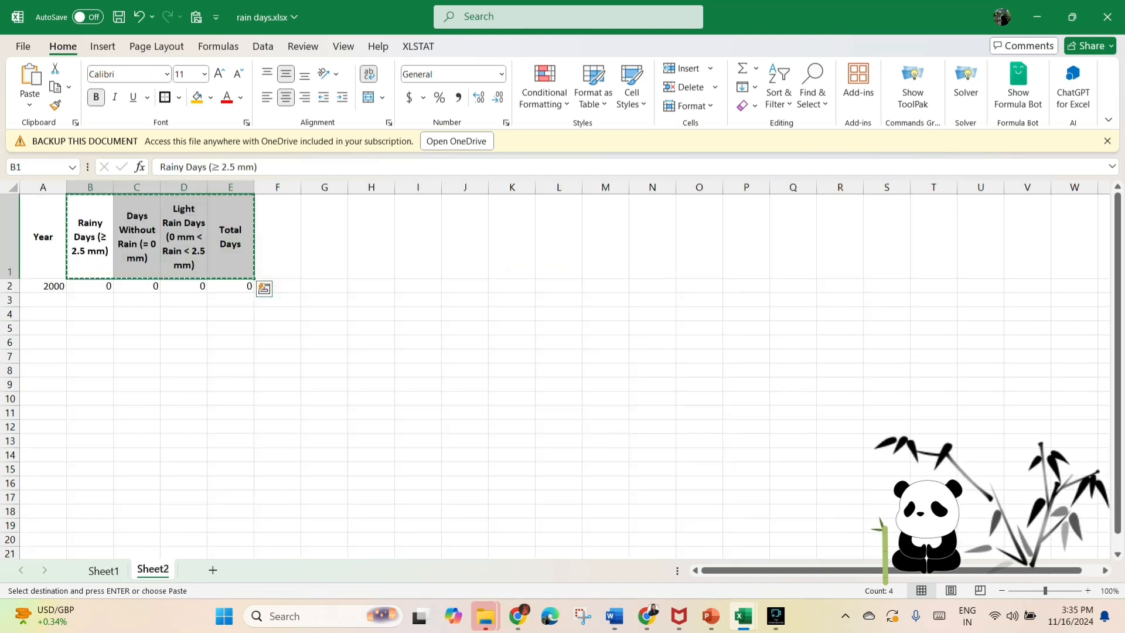
click(90, 286)
key(F2)
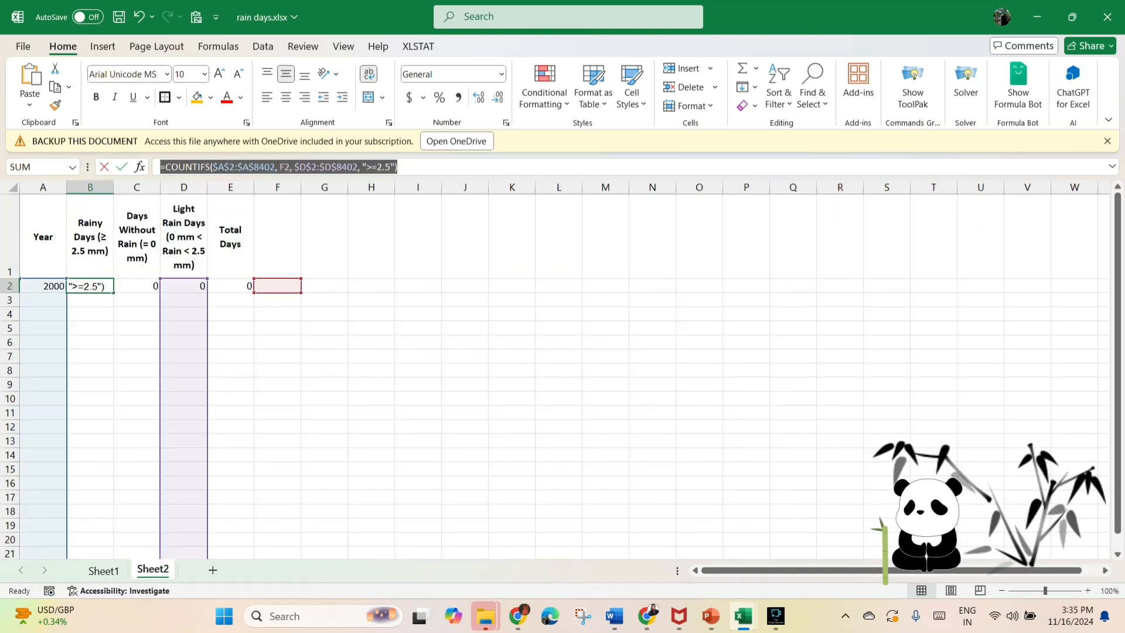
text(=)
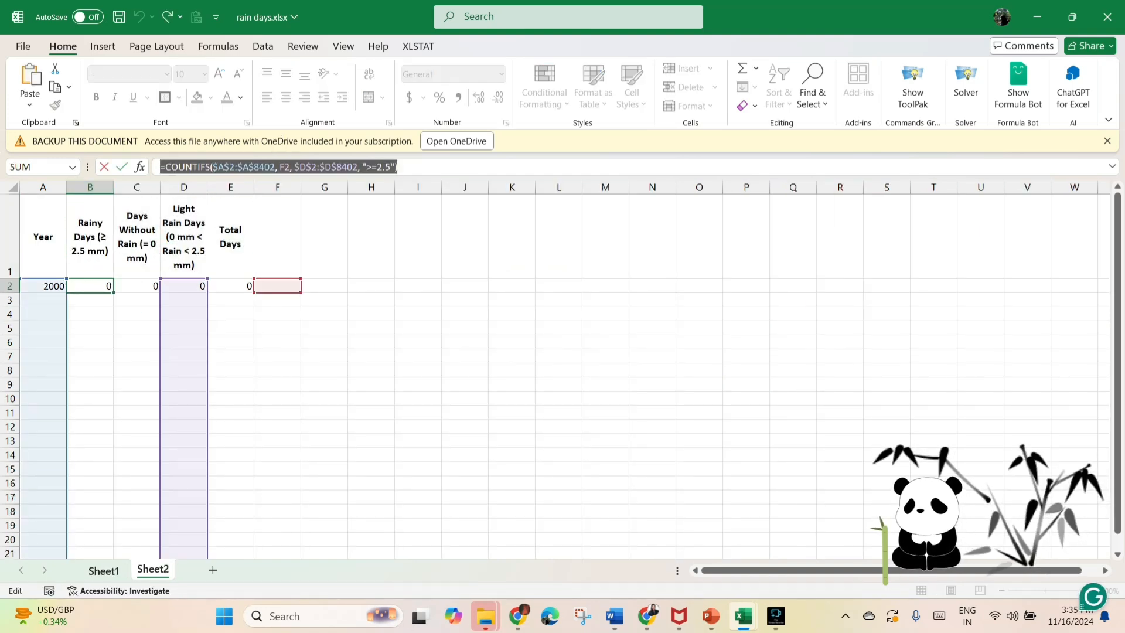
click(103, 570)
click(835, 293)
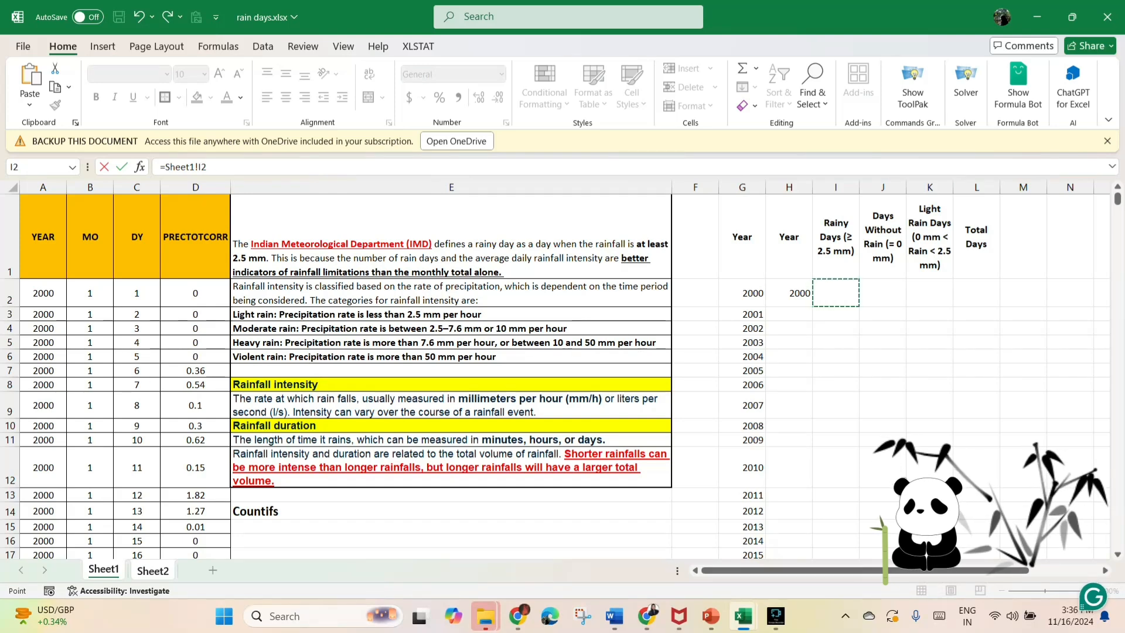
key(Escape)
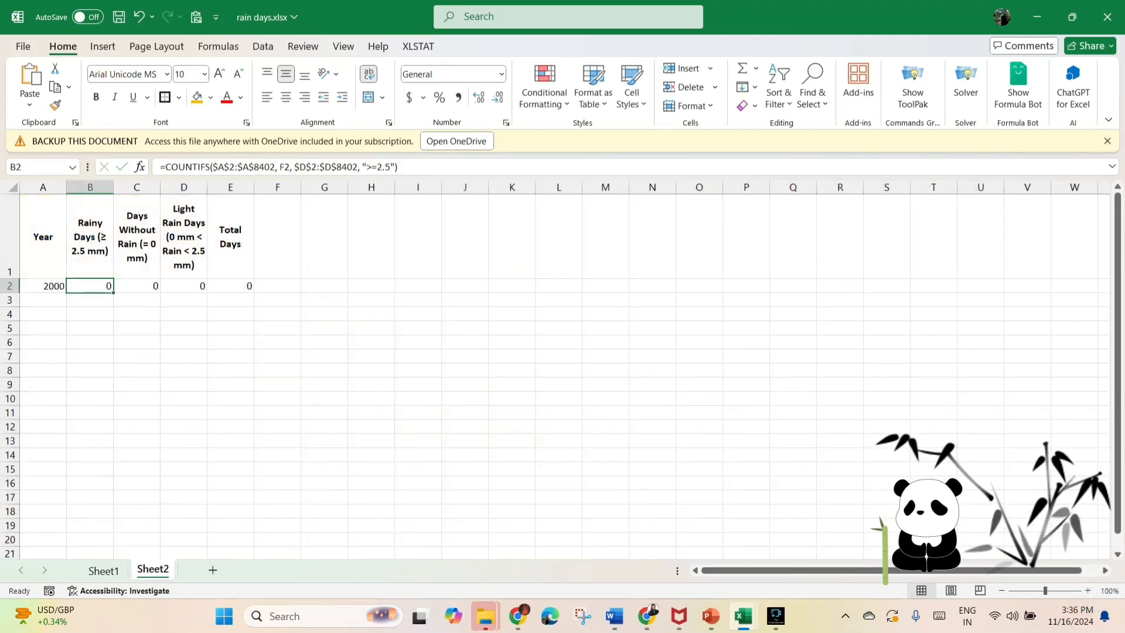
Step: Copy the Rainy Days formula from Sheet2 into Sheet1's I2, using G2 as year criterion: =COUNTIFS($A$2:$A$8402, G2, $D$2:$D$8402, ">=2.5")
key(F2)
drag(160, 167, 398, 166)
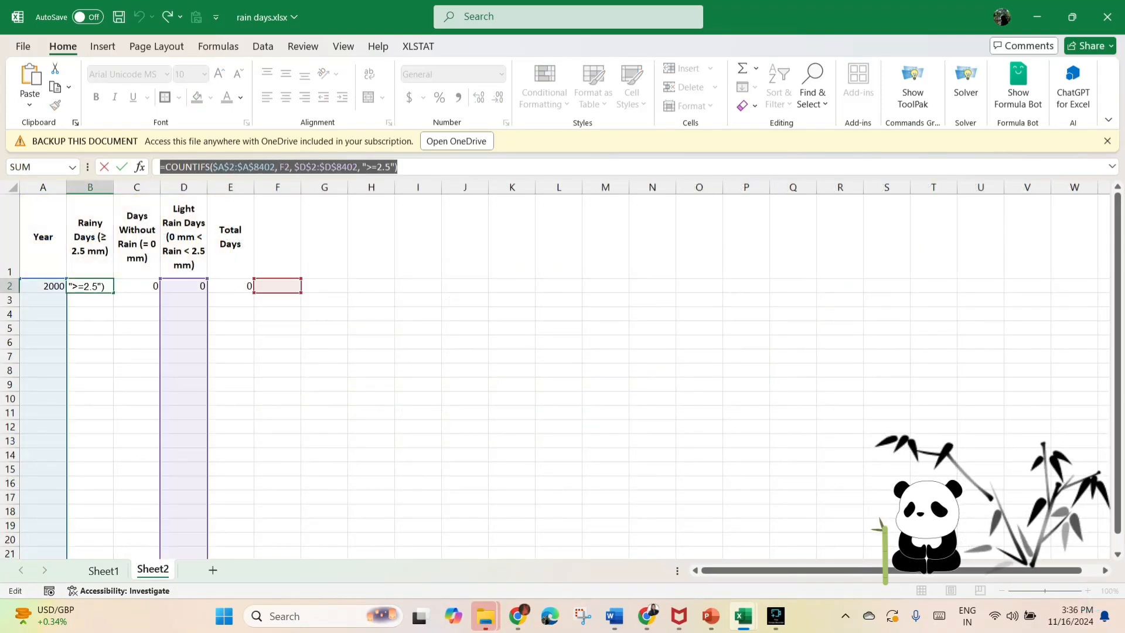
key(Escape)
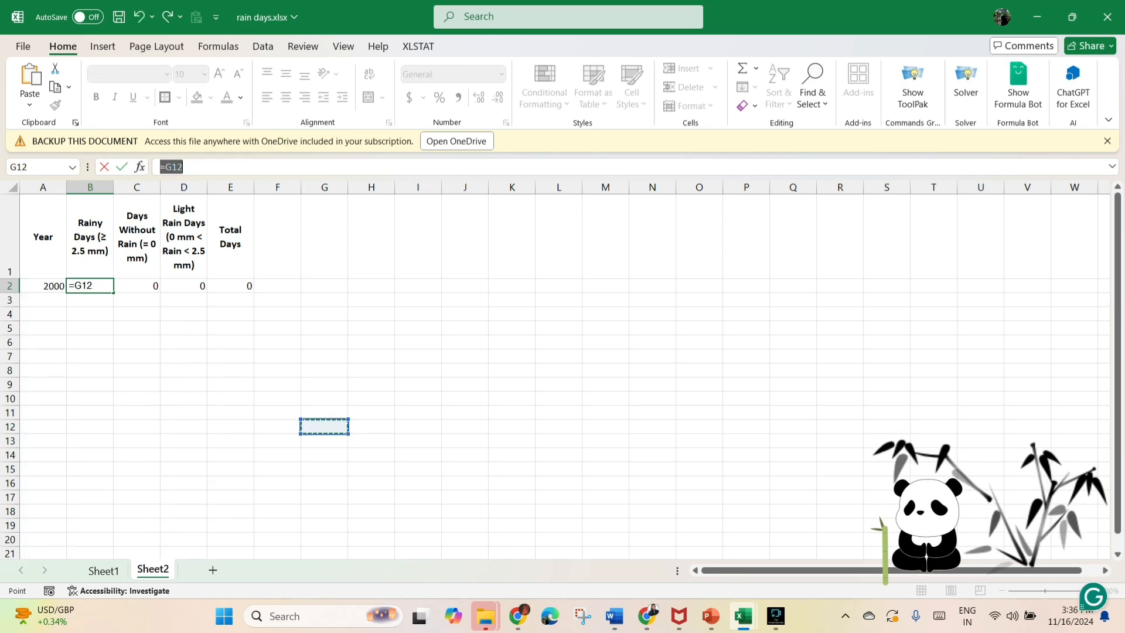
key(ctrl+Page_Up)
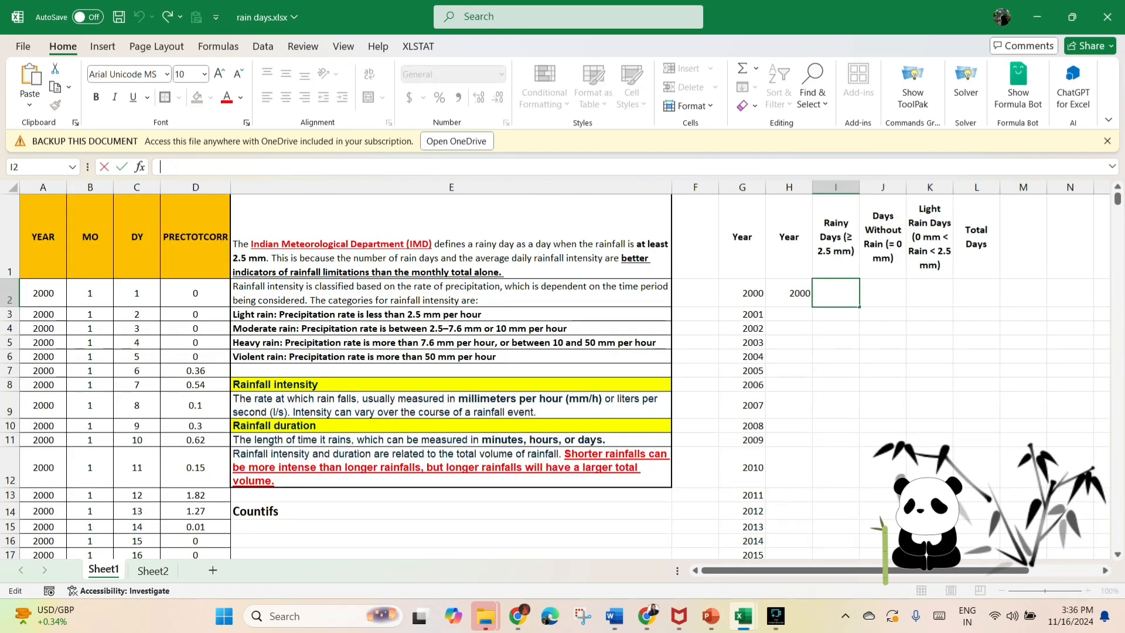
key(ctrl+v)
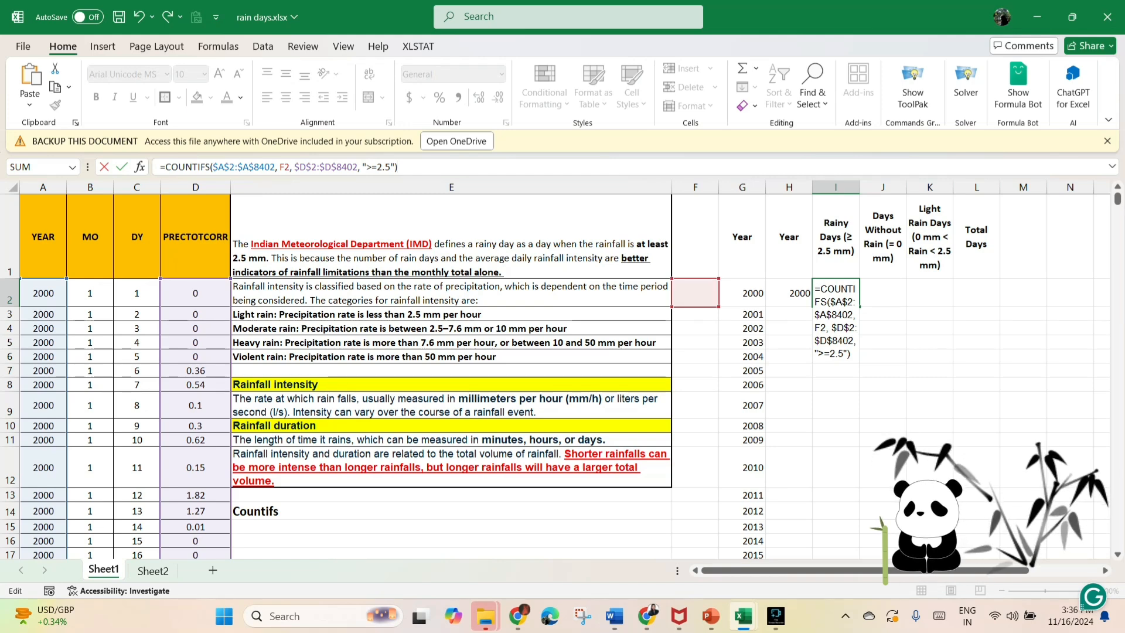
click(742, 292)
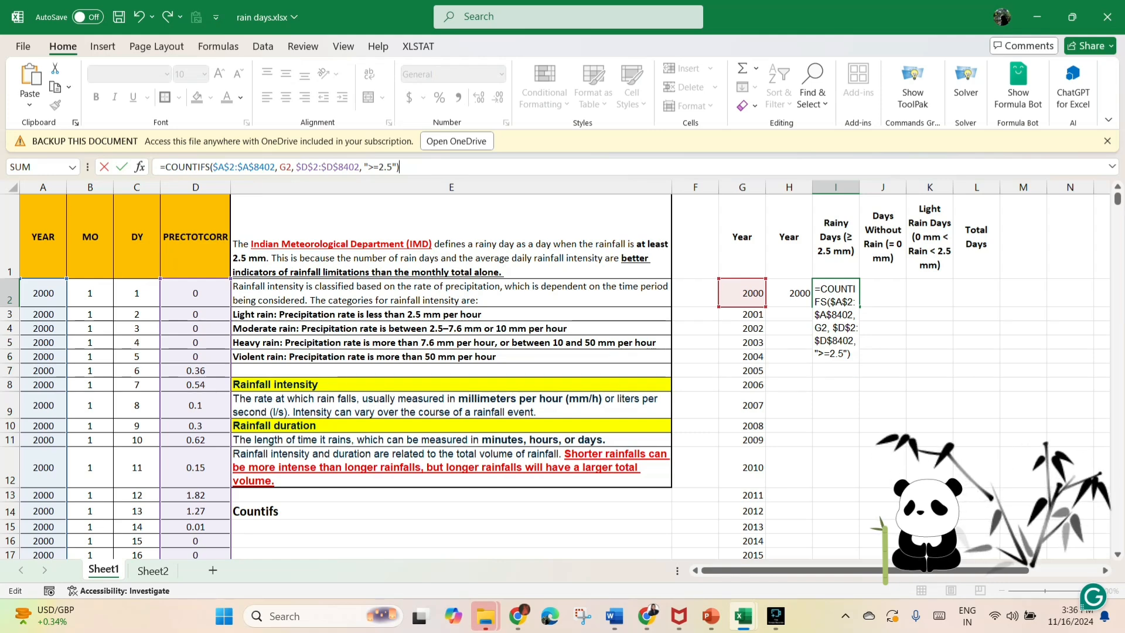
key(Return)
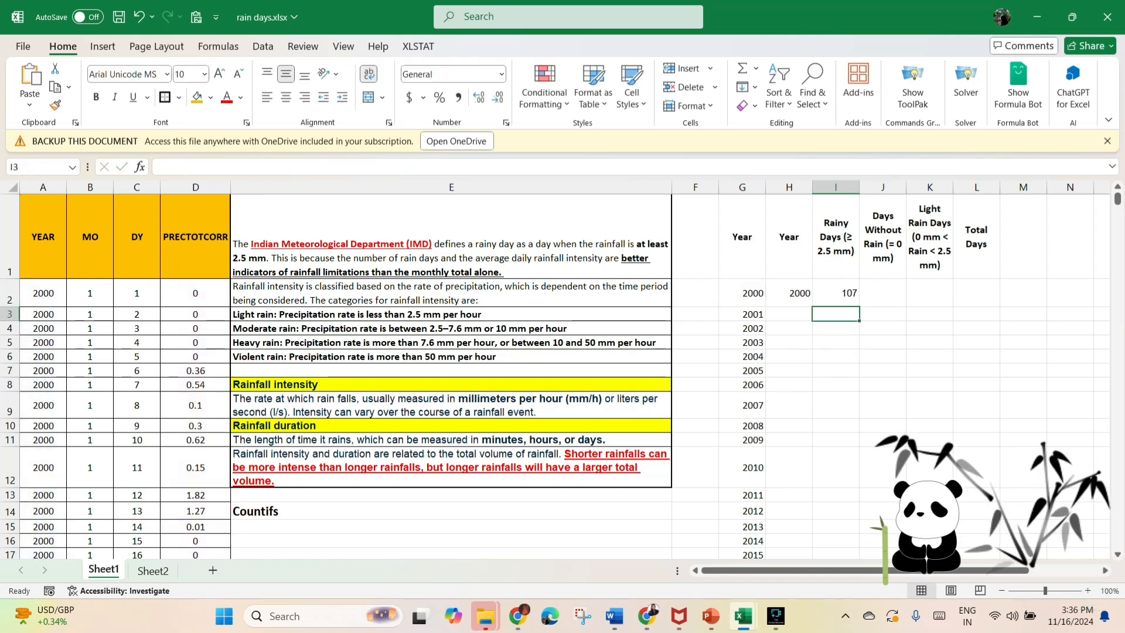
Step: Fill the Rainy Days formula from I2 down column I for every listed year through 2022
click(835, 293)
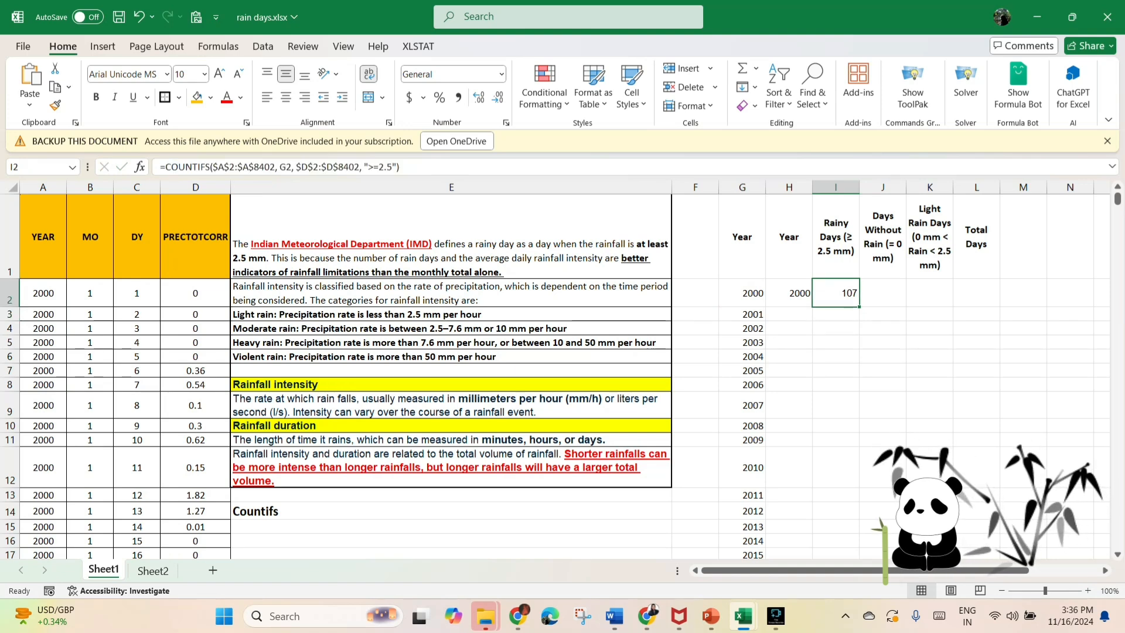
double_click(859, 305)
scroll(859, 306, down, 6)
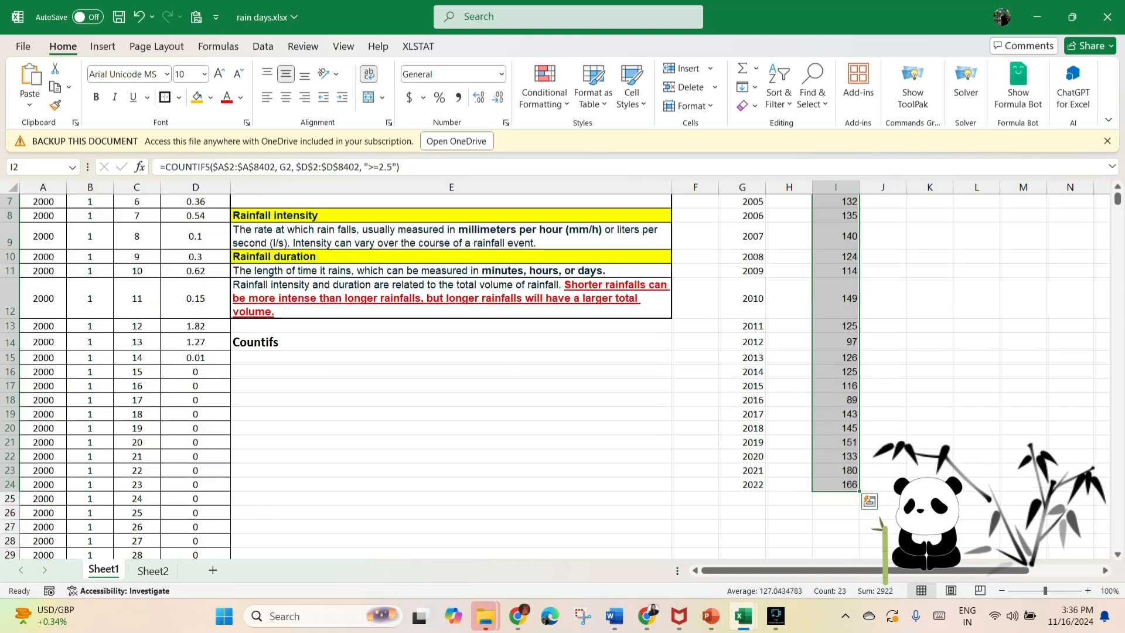
Step: Review the filled Rainy Days column on Sheet1 and inspect the cell references in I24's COUNTIFS formula for 2022
scroll(557, 375, up, 6)
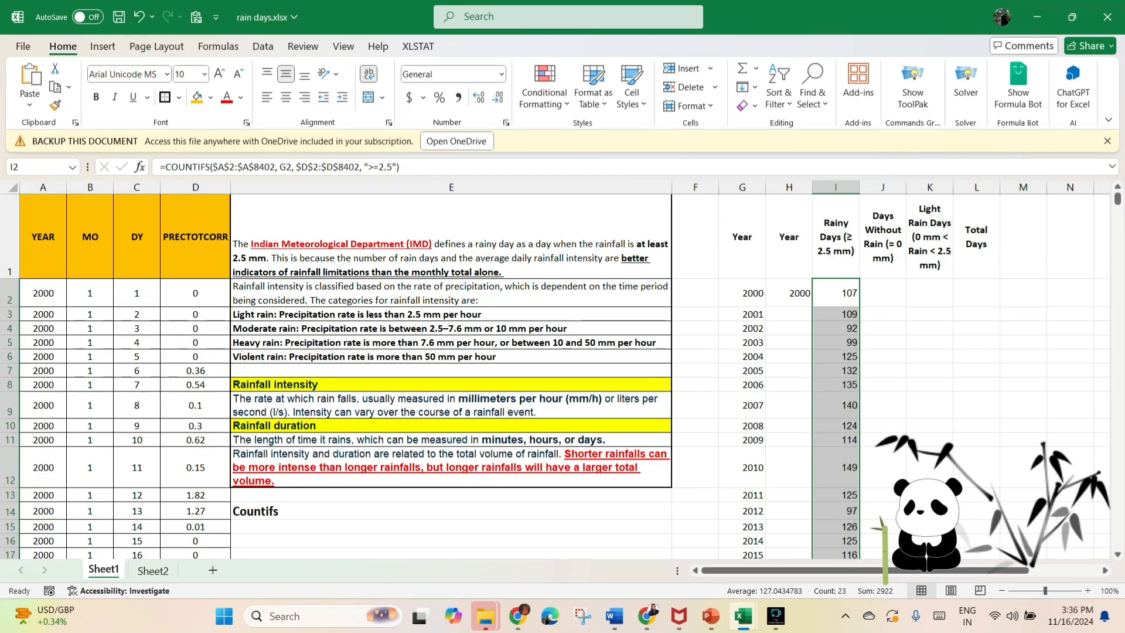
scroll(556, 375, down, 6)
scroll(556, 375, up, 6)
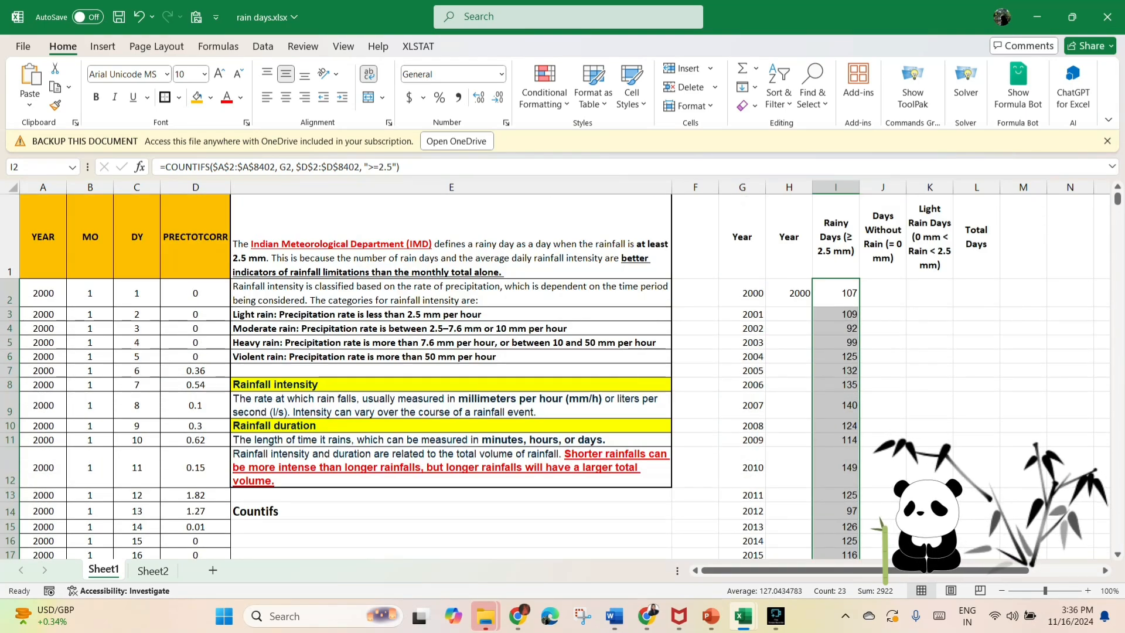
click(835, 293)
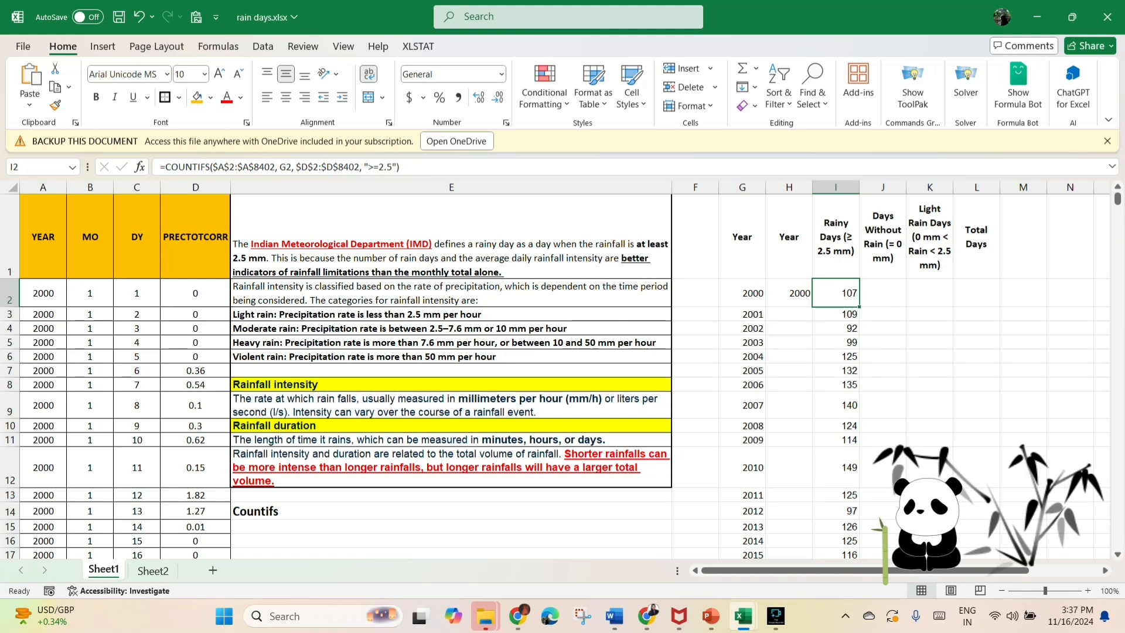
scroll(836, 352, down, 6)
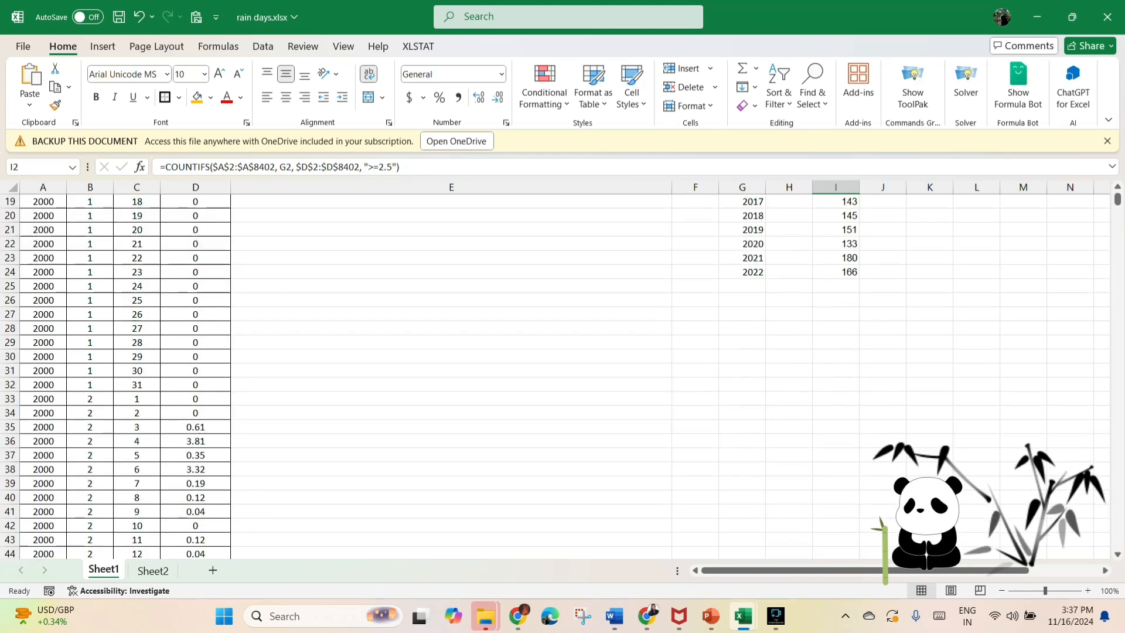
click(835, 272)
double_click(847, 274)
scroll(848, 275, down, 6)
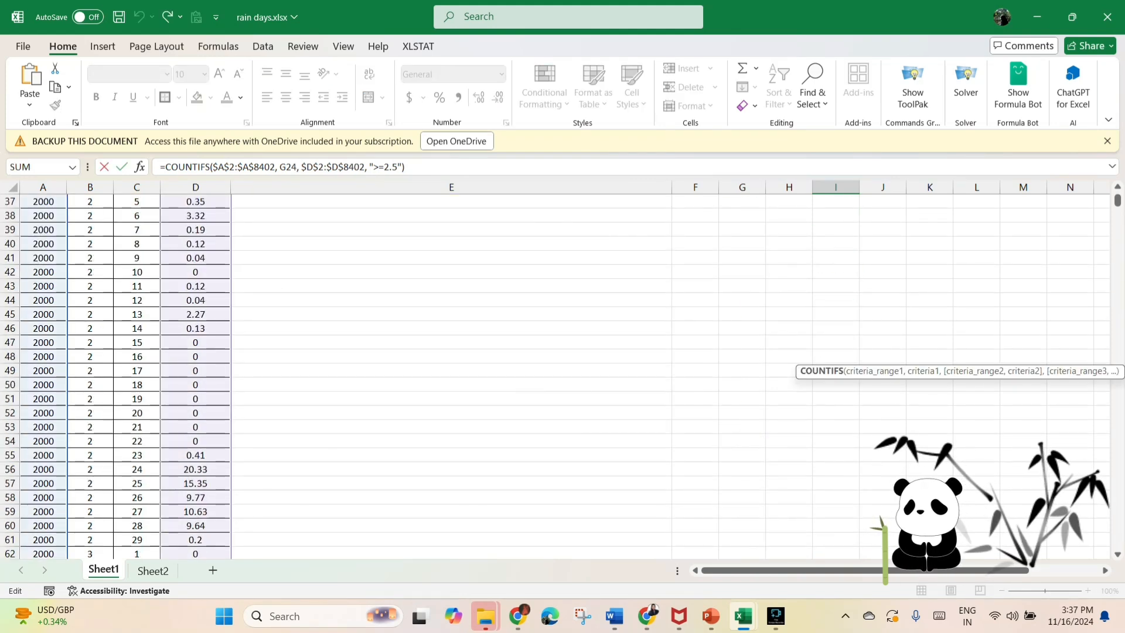
mouse_move(1117, 201)
mouse_down()
mouse_move(1117, 541)
mouse_move(1117, 198)
mouse_up()
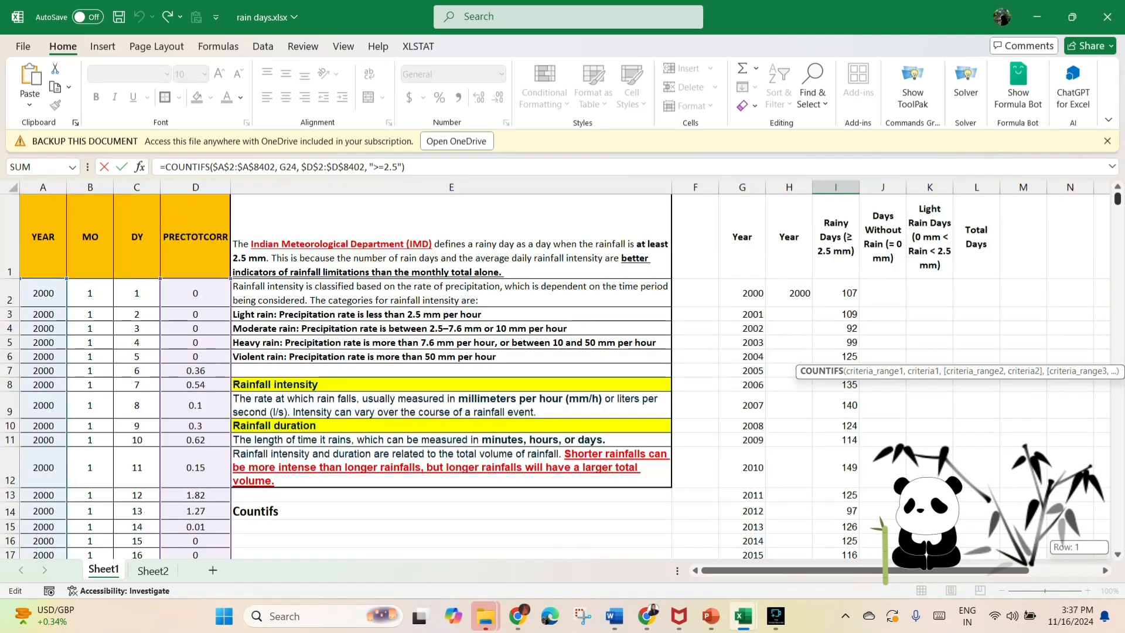
Step: Select J2 on Sheet1 as the destination and go to the Days Without Rain formula in Sheet2's C2
click(882, 293)
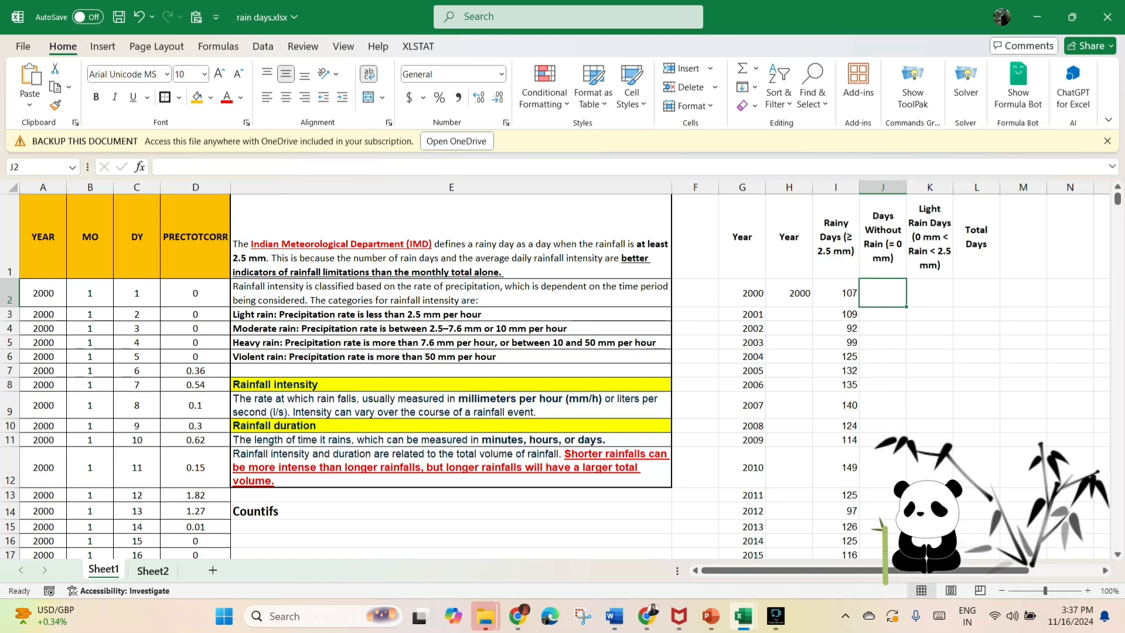
click(153, 570)
click(136, 285)
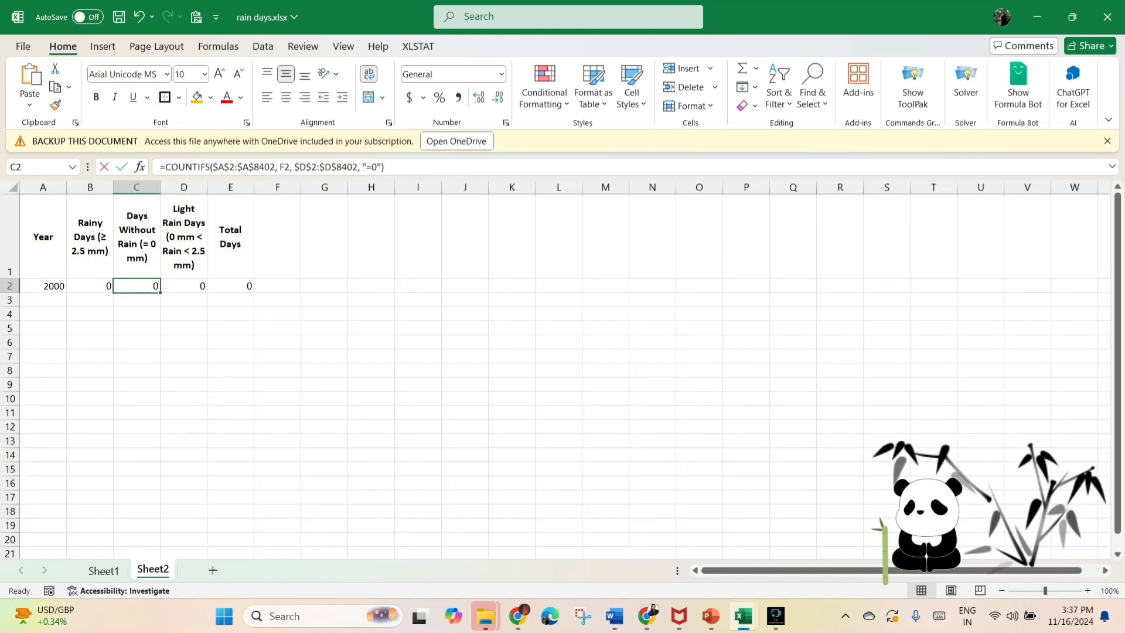
key(F2)
key(ctrl+a)
text(=)
click(277, 398)
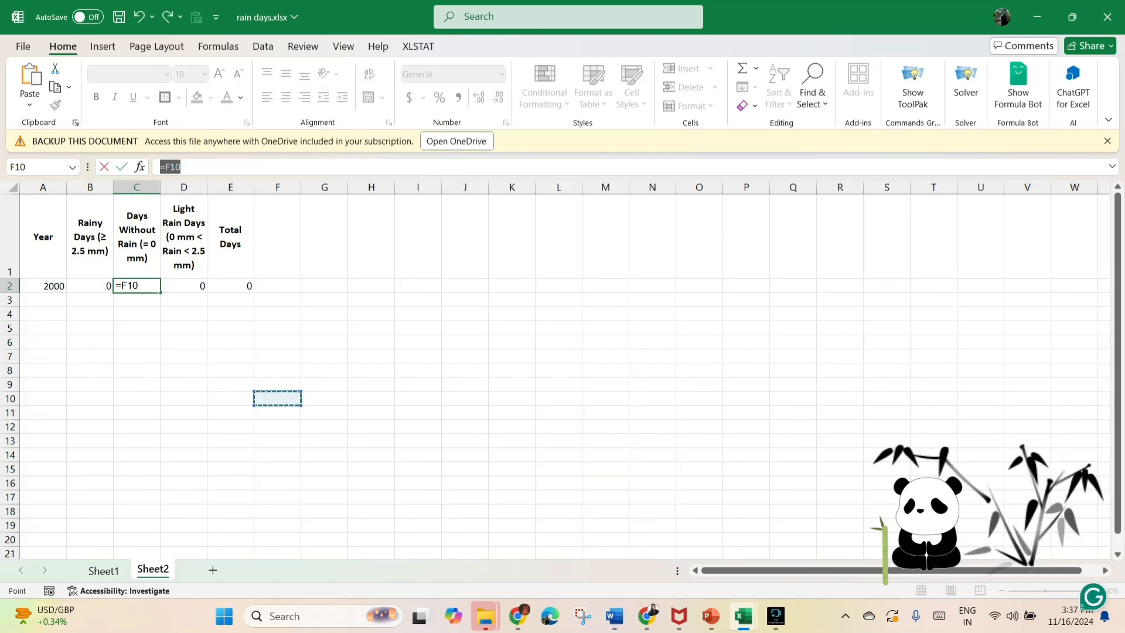
key(Escape)
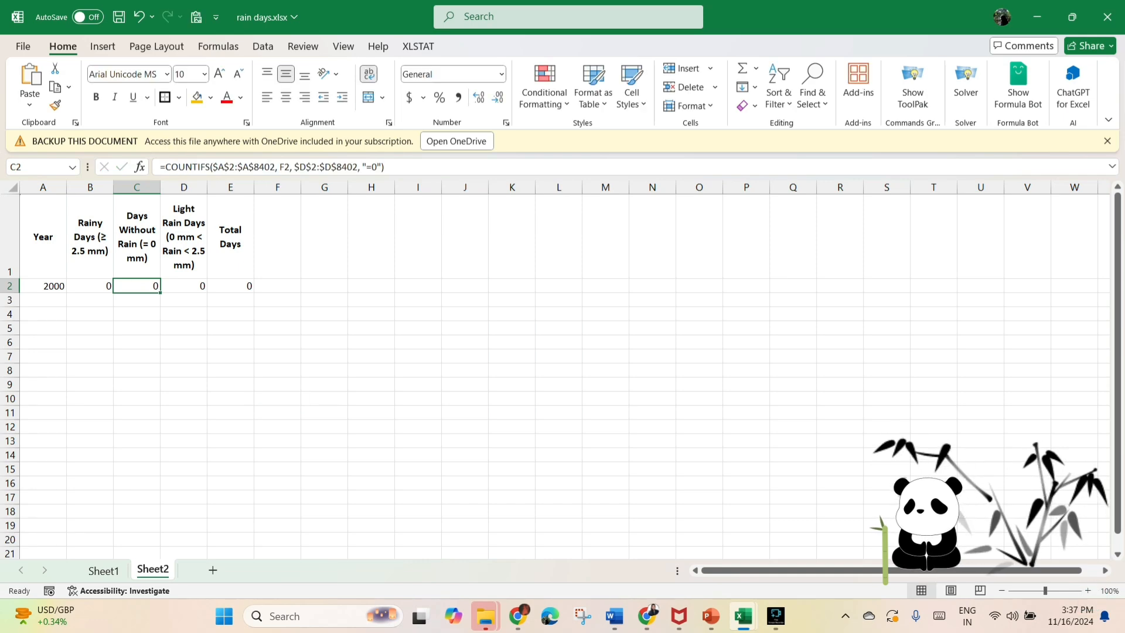
key(F2)
key(ctrl+a)
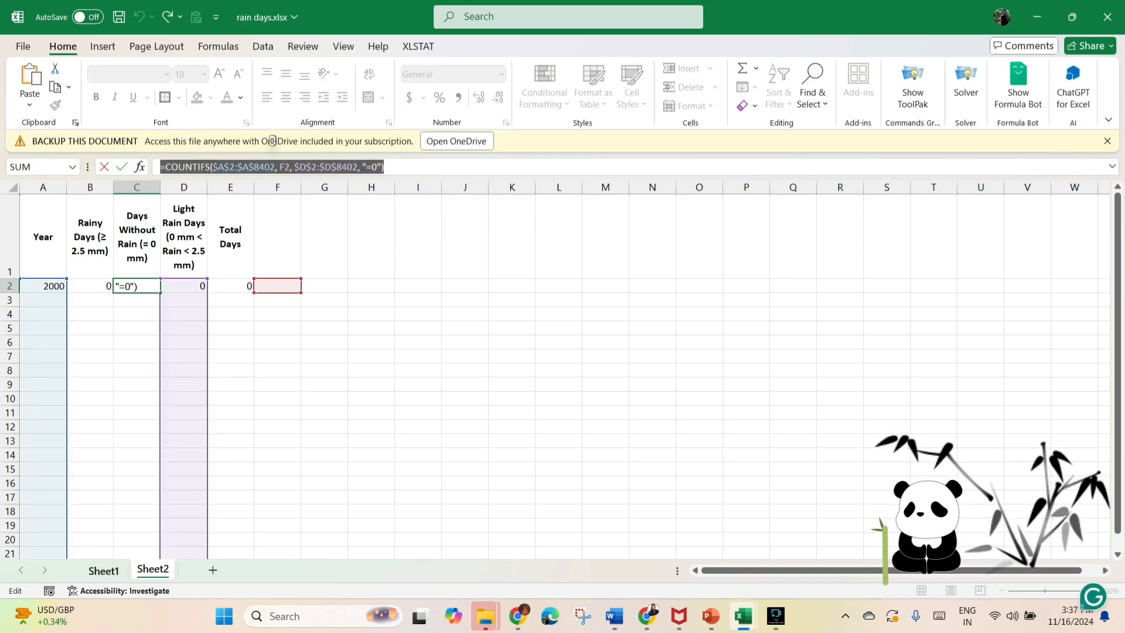
text(=)
click(103, 570)
click(882, 293)
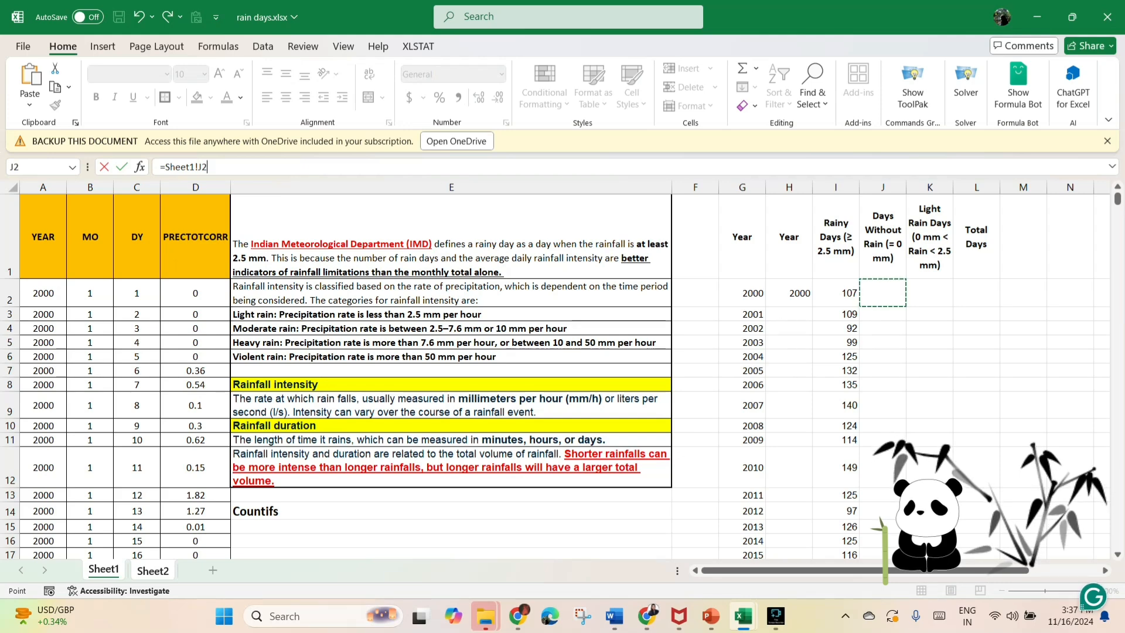
key(Escape)
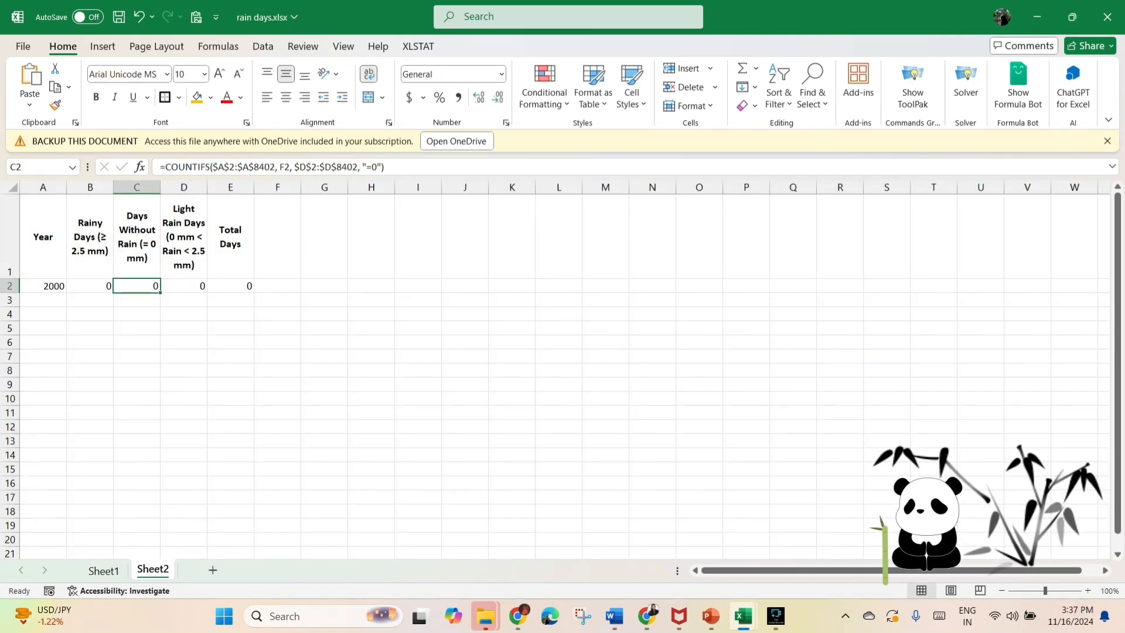
Step: Copy the Days Without Rain formula text from Sheet2's C2 and return to Sheet1
key(F2)
key(ctrl+a)
key(ctrl+c)
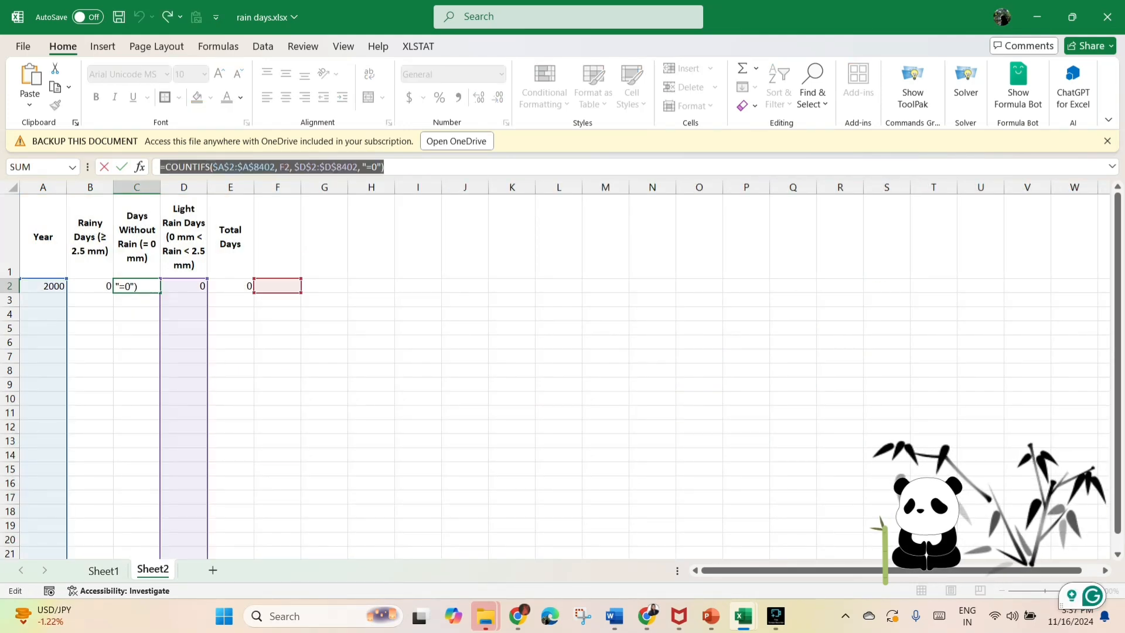
key(Escape)
key(ctrl+Page_Up)
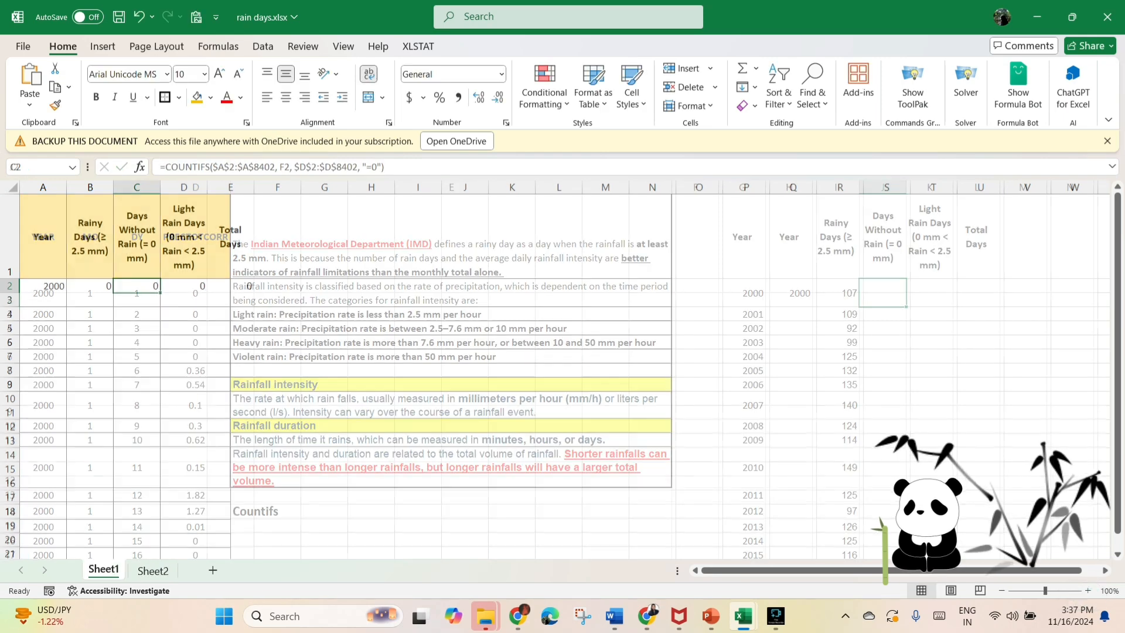
Step: Enter =COUNTIFS($A$2:$A$8402, G2, $D$2:$D$8402, "=0") in Sheet1's J2 from the copied formula and fill it down column J through 2022
key(BackSpace)
key(ctrl+v)
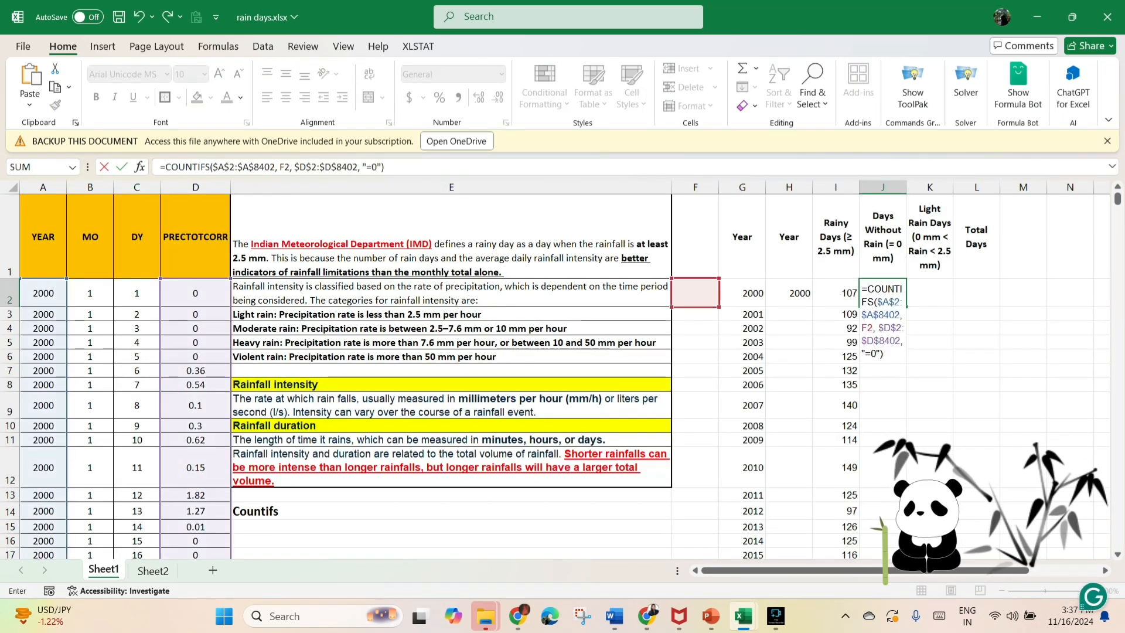
key(Right)
key(Right)
key(Left)
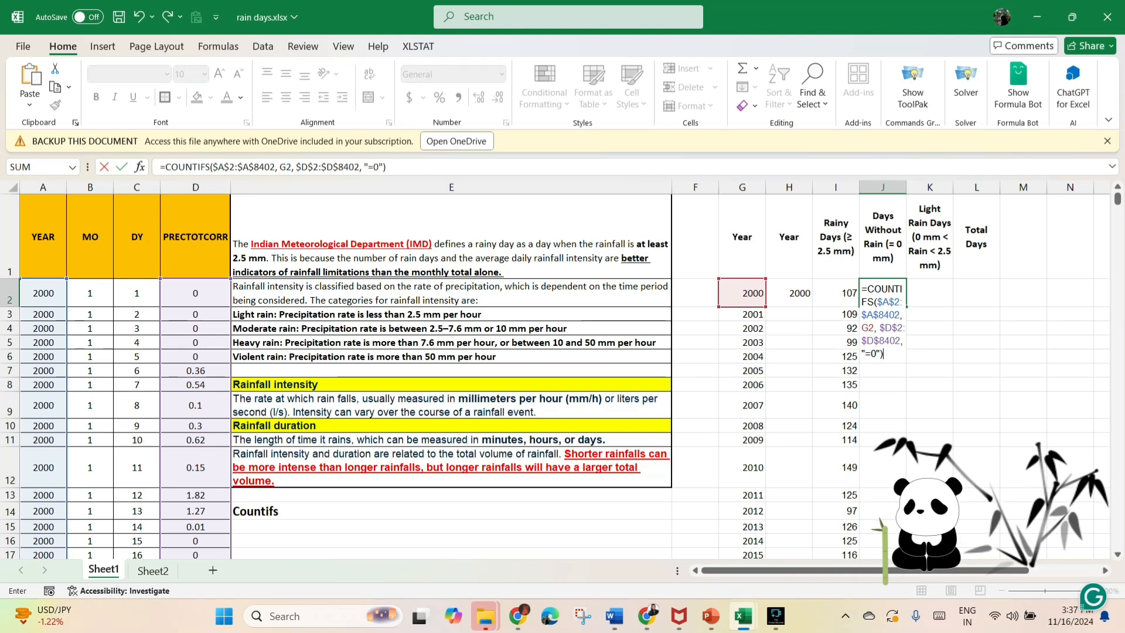
key(Return)
click(882, 293)
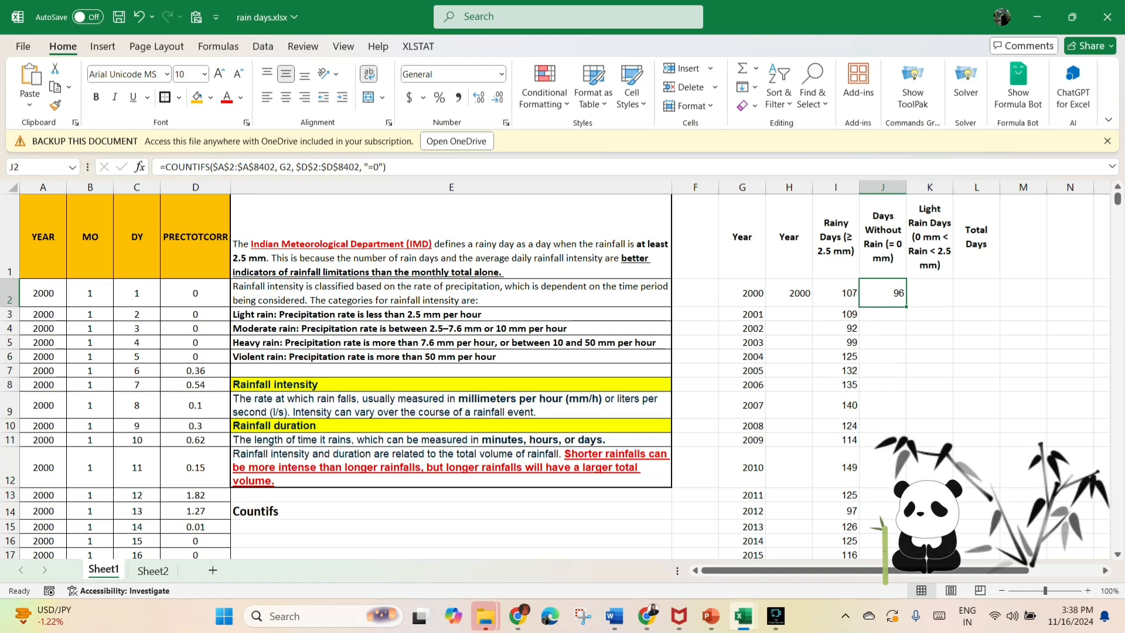
double_click(905, 305)
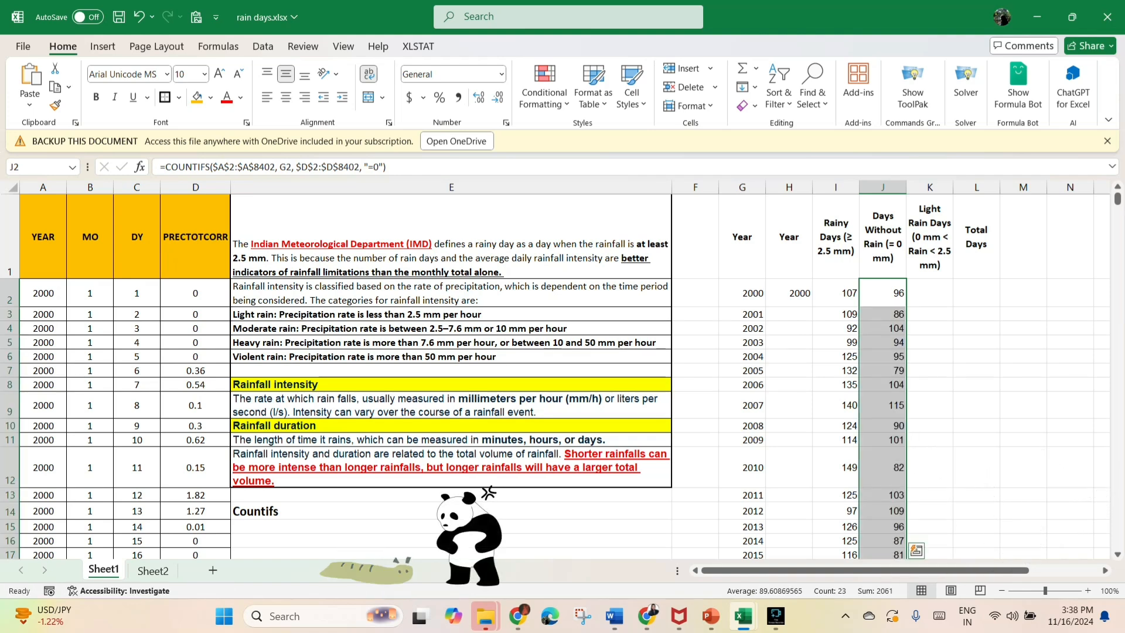
Step: Select K2 on Sheet1 as the destination and copy the Light Rain Days formula text from Sheet2's D2
click(929, 293)
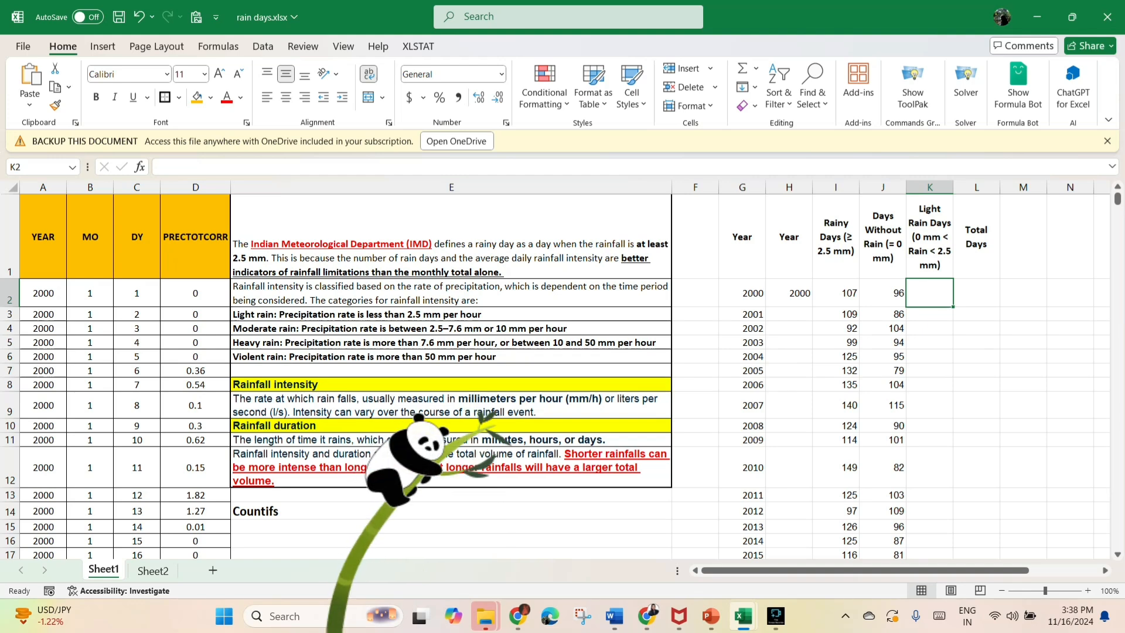
double_click(929, 293)
key(Escape)
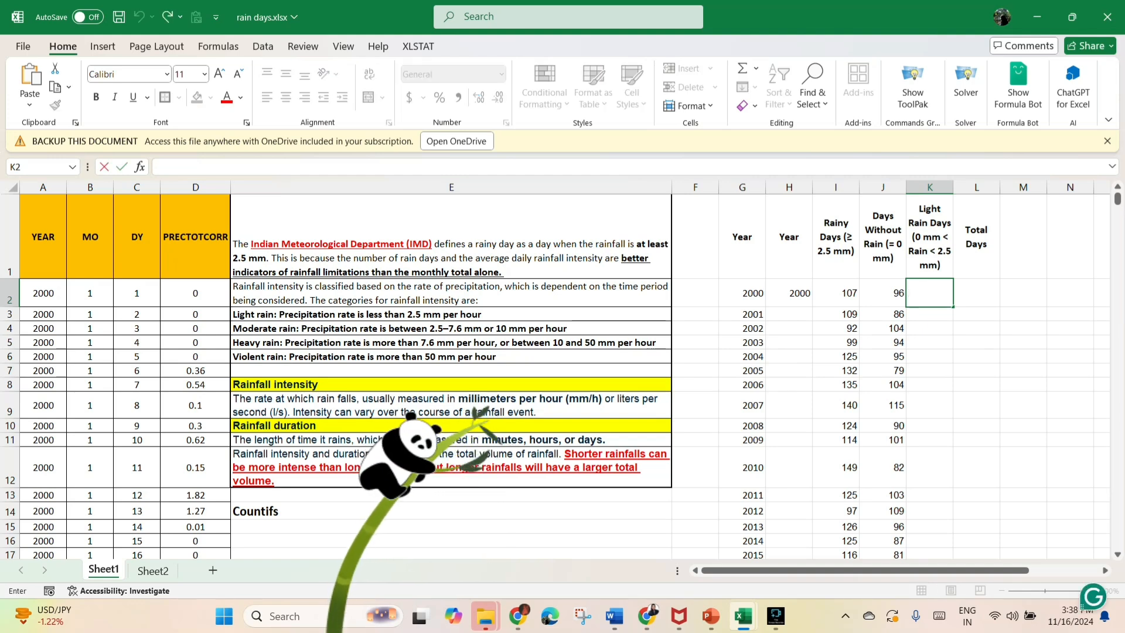
key(ctrl+Page_Down)
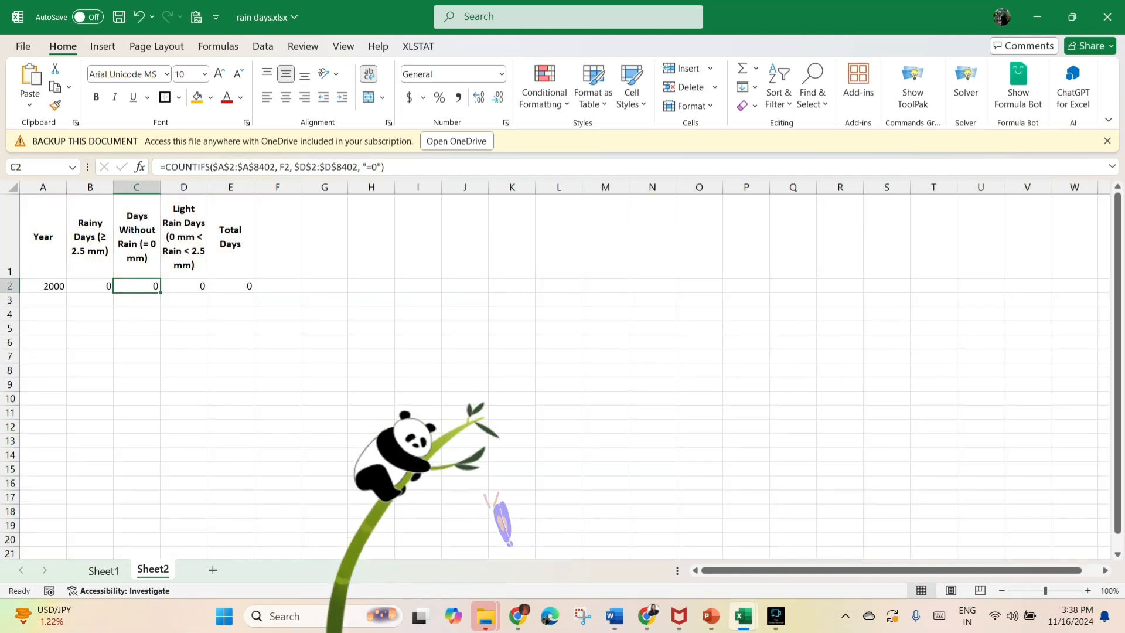
click(183, 285)
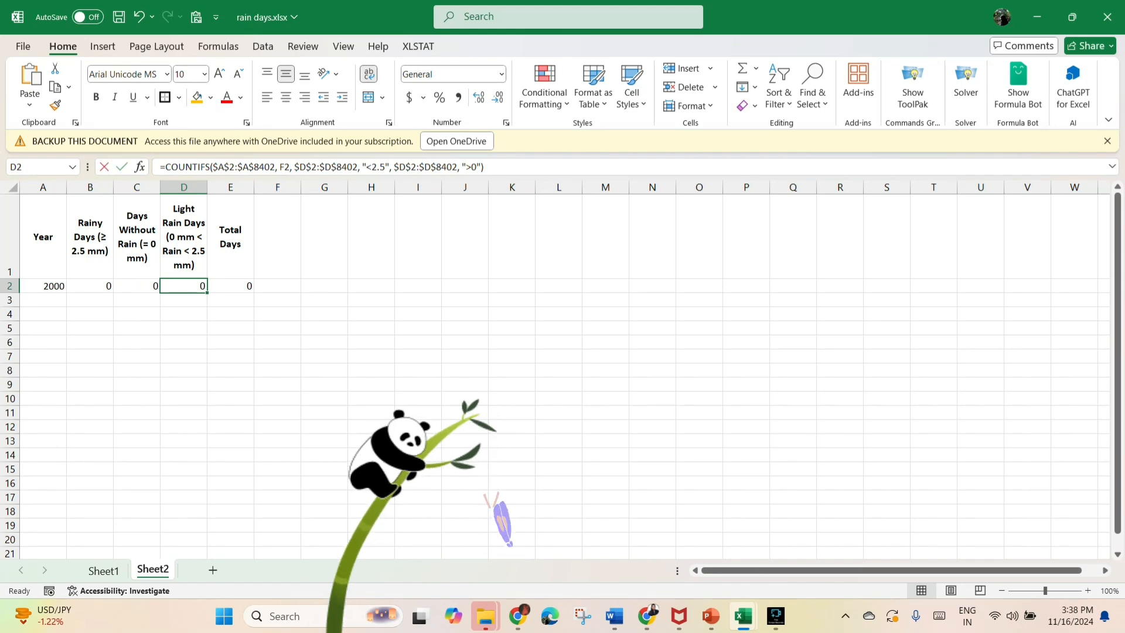
drag(485, 166, 160, 167)
key(ctrl+c)
key(Escape)
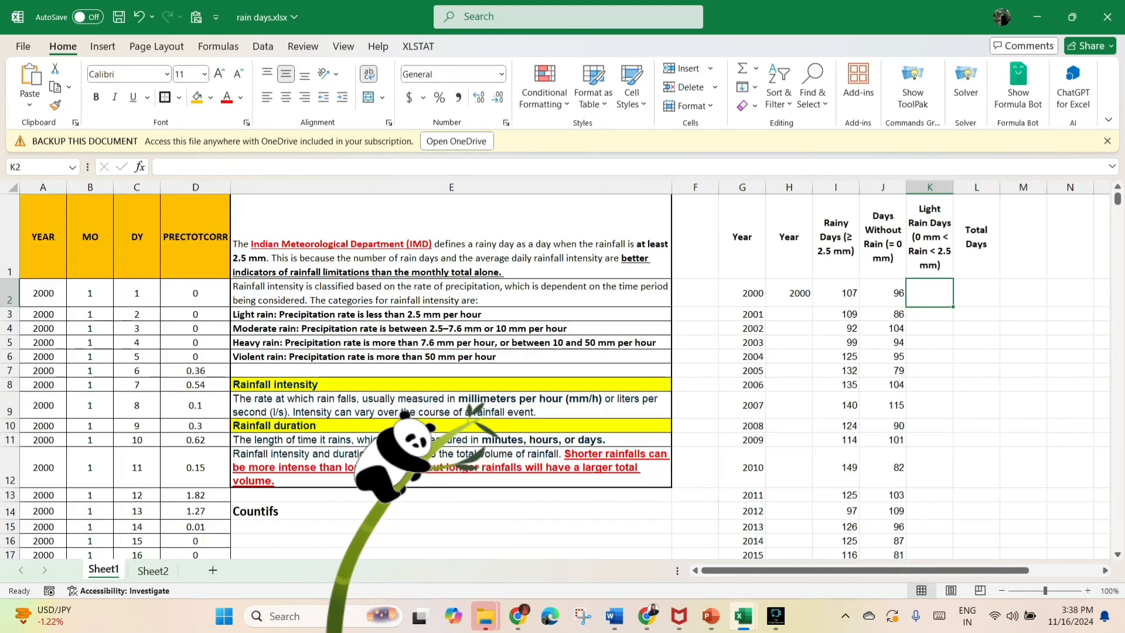
Step: Enter =COUNTIFS($A$2:$A$8402, G2, $D$2:$D$8402, "<2.5", $D$2:$D$8402, ">0") in K2 from the copied formula and fill it down through 2022
double_click(929, 292)
key(ctrl+v)
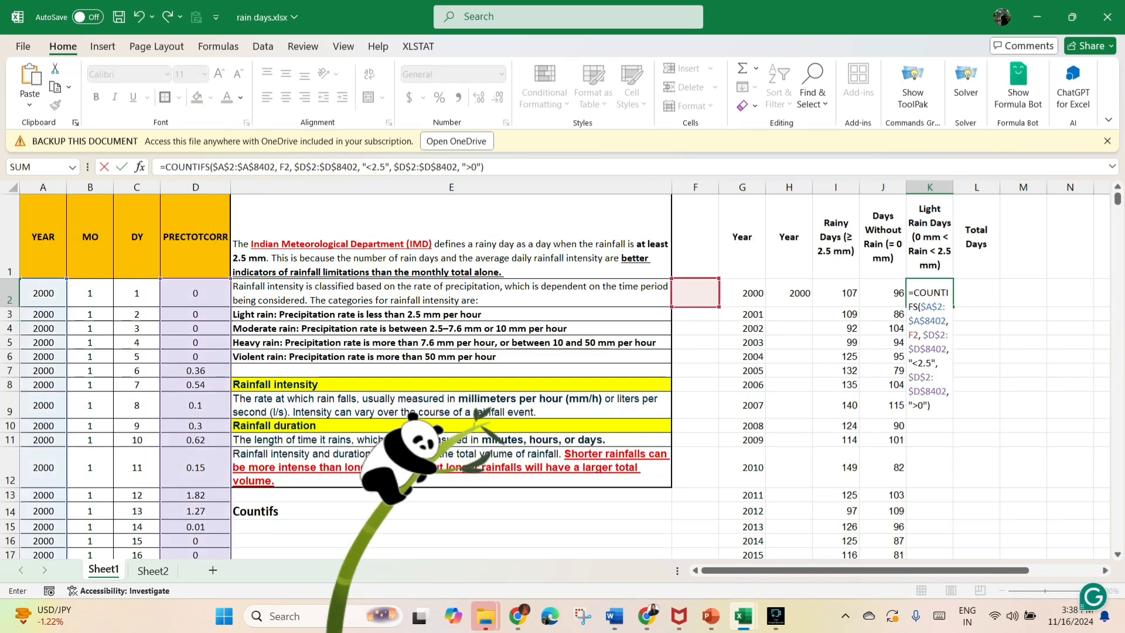
drag(695, 307, 742, 307)
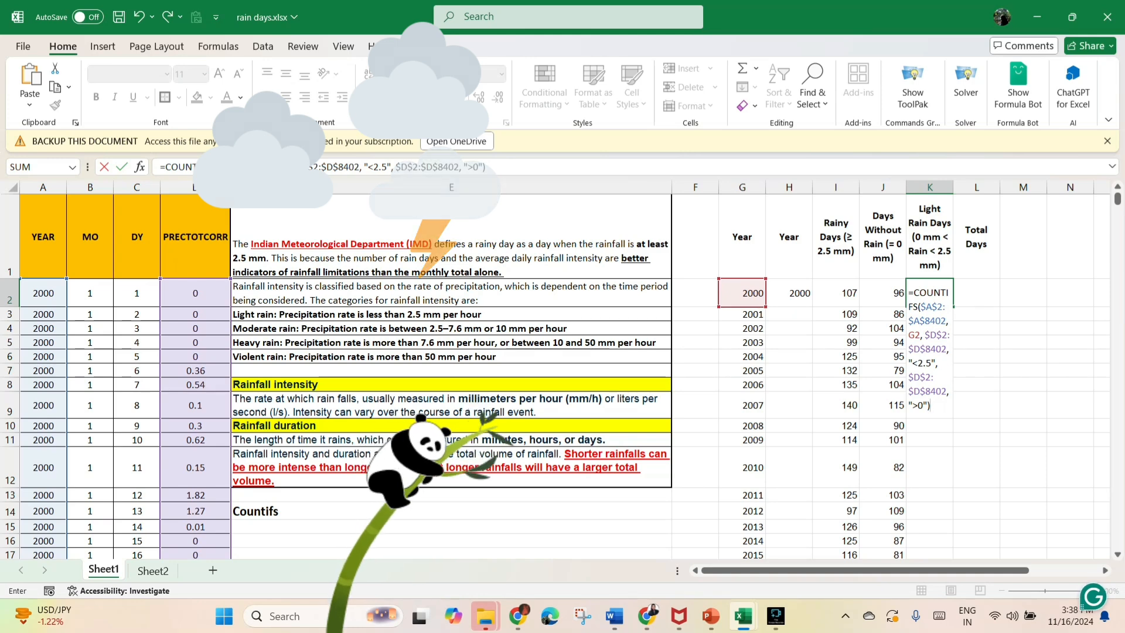
key(Return)
key(Up)
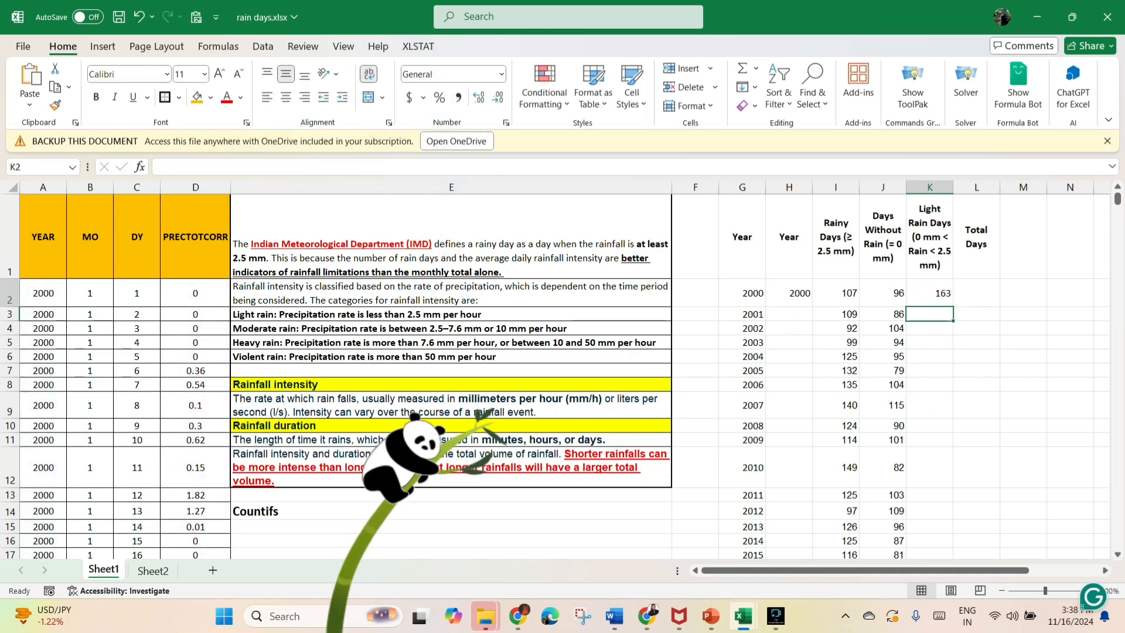
key(ctrl+shift+Down)
key(ctrl+d)
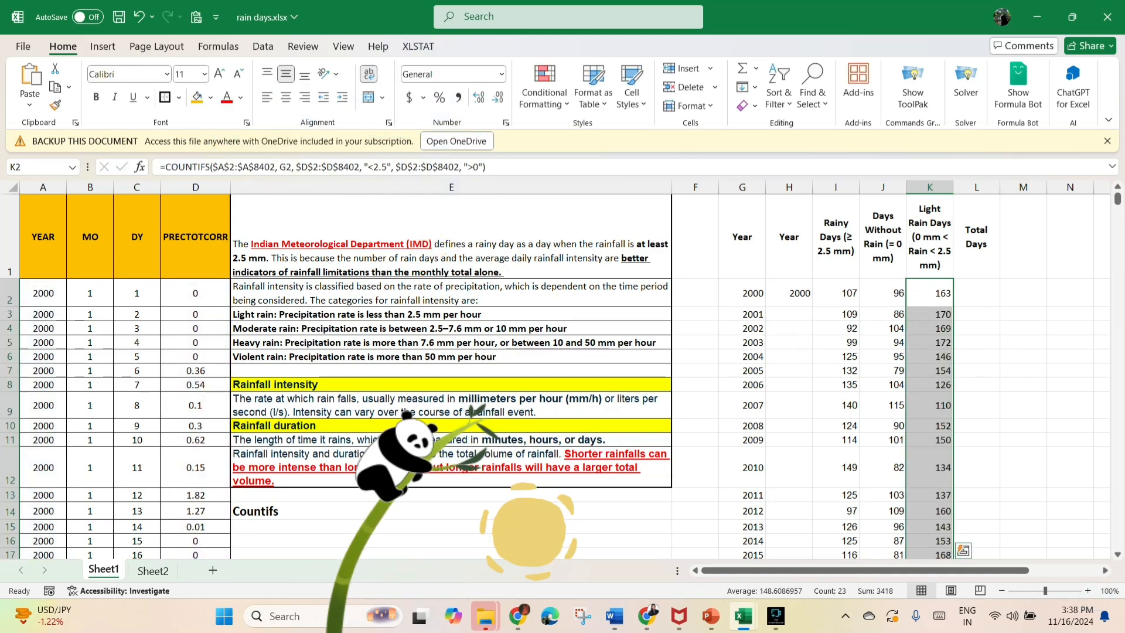
Step: Go to the Total Days formula in Sheet2's E2
key(ctrl+Page_Down)
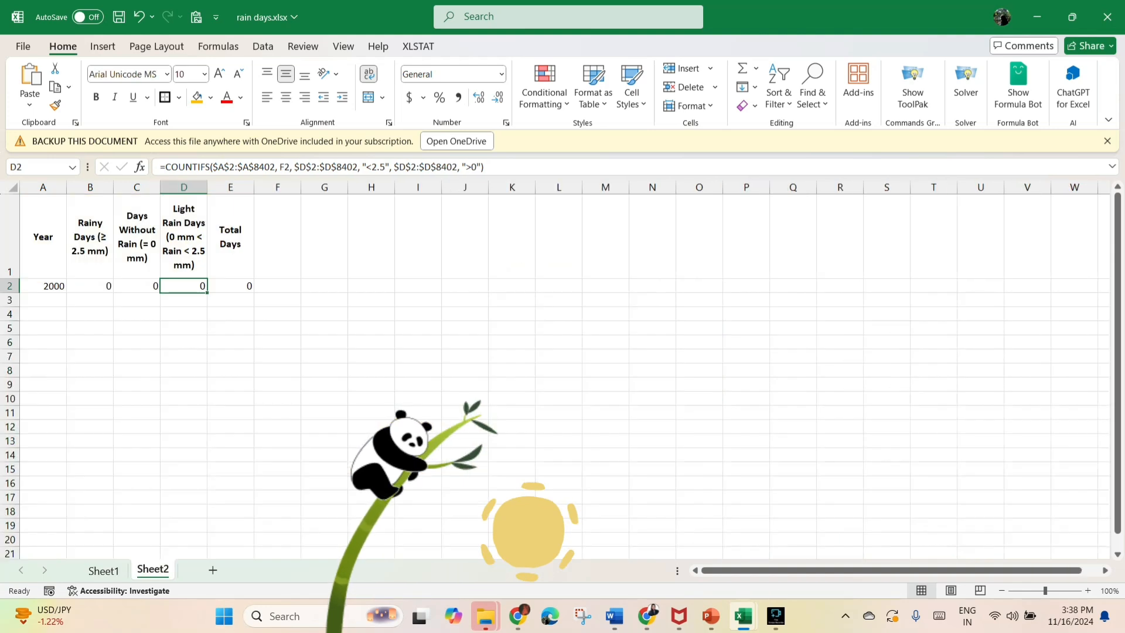
key(Right)
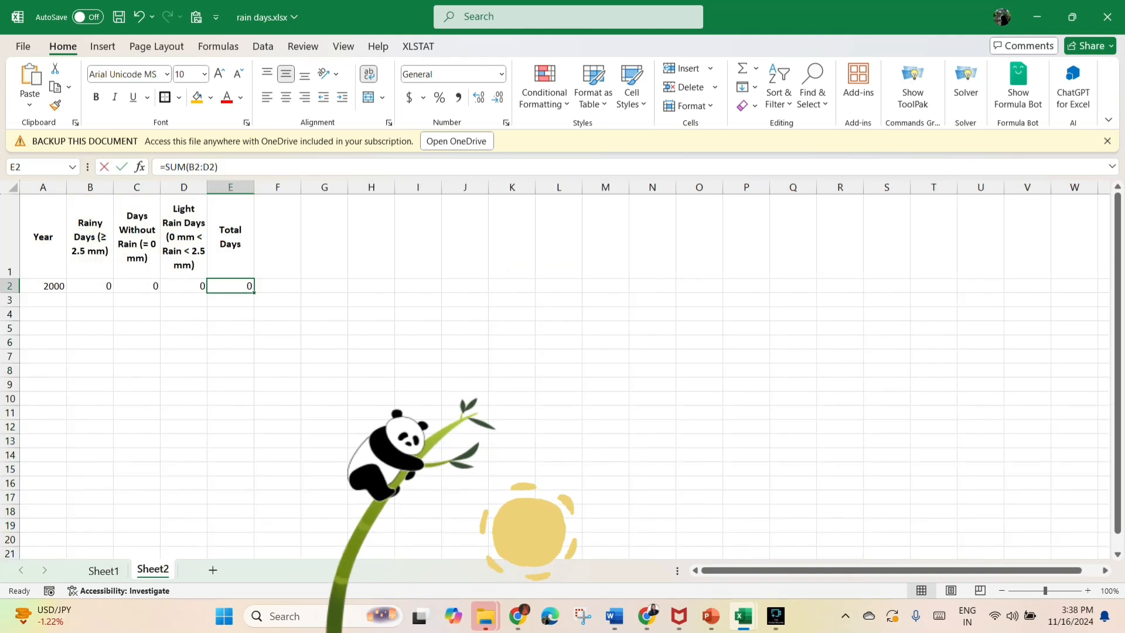
key(F2)
key(shift+Home)
click(183, 188)
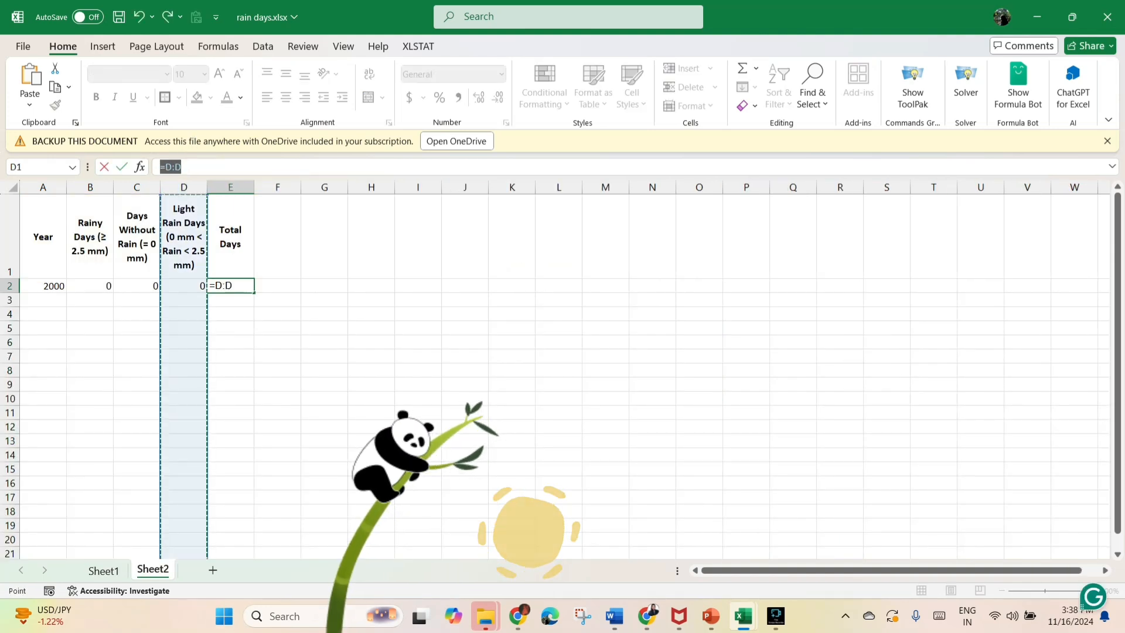
click(104, 571)
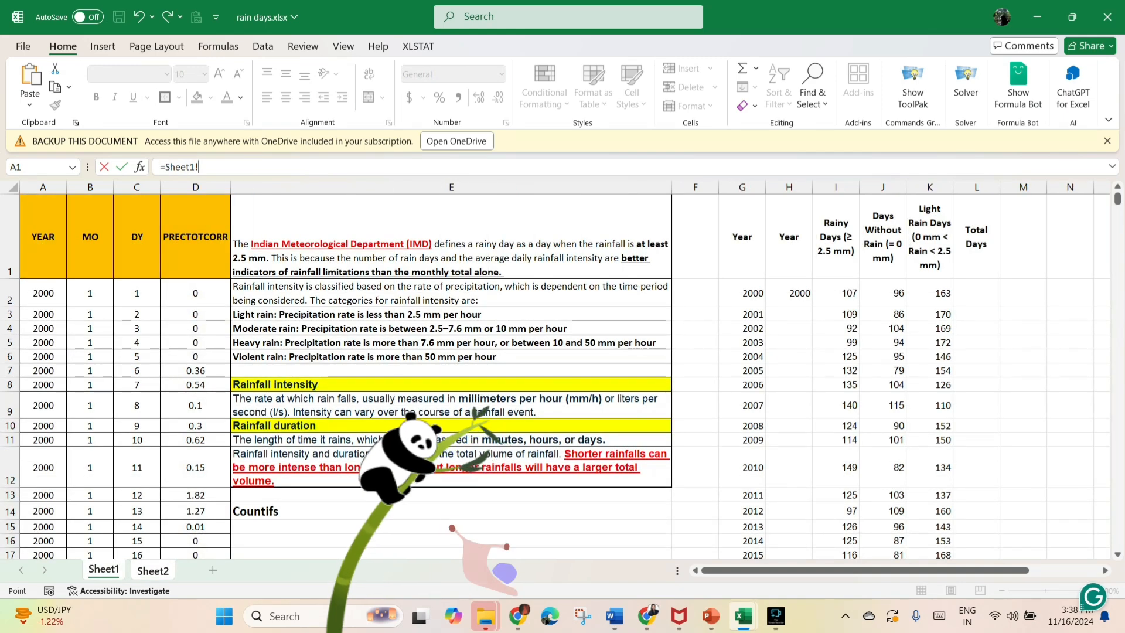
click(930, 293)
key(Escape)
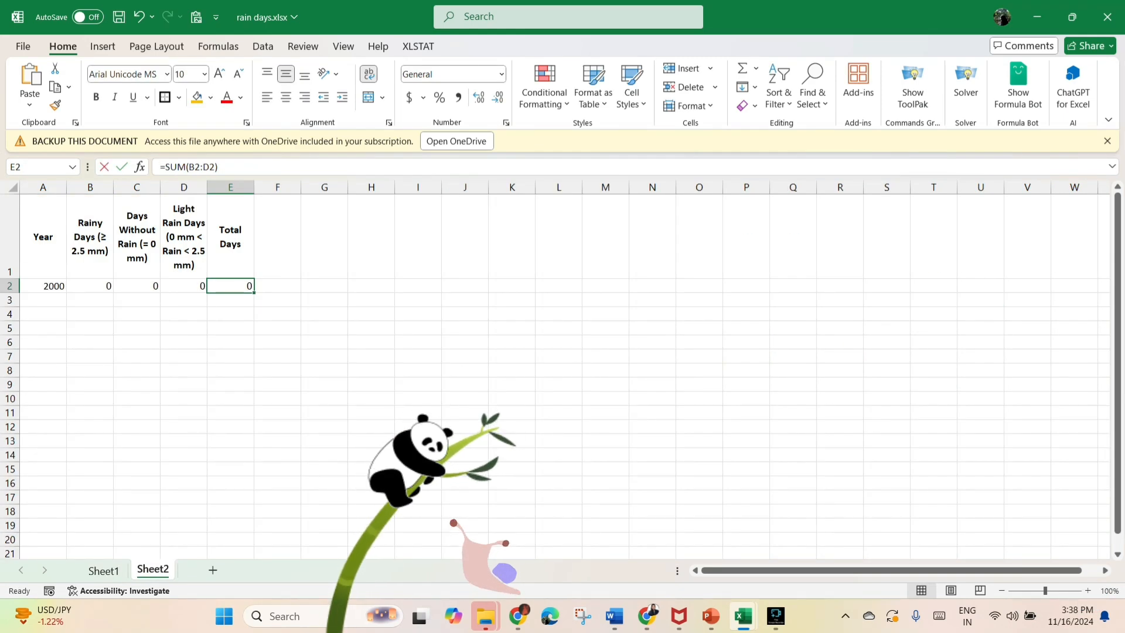
drag(218, 167, 160, 167)
click(103, 570)
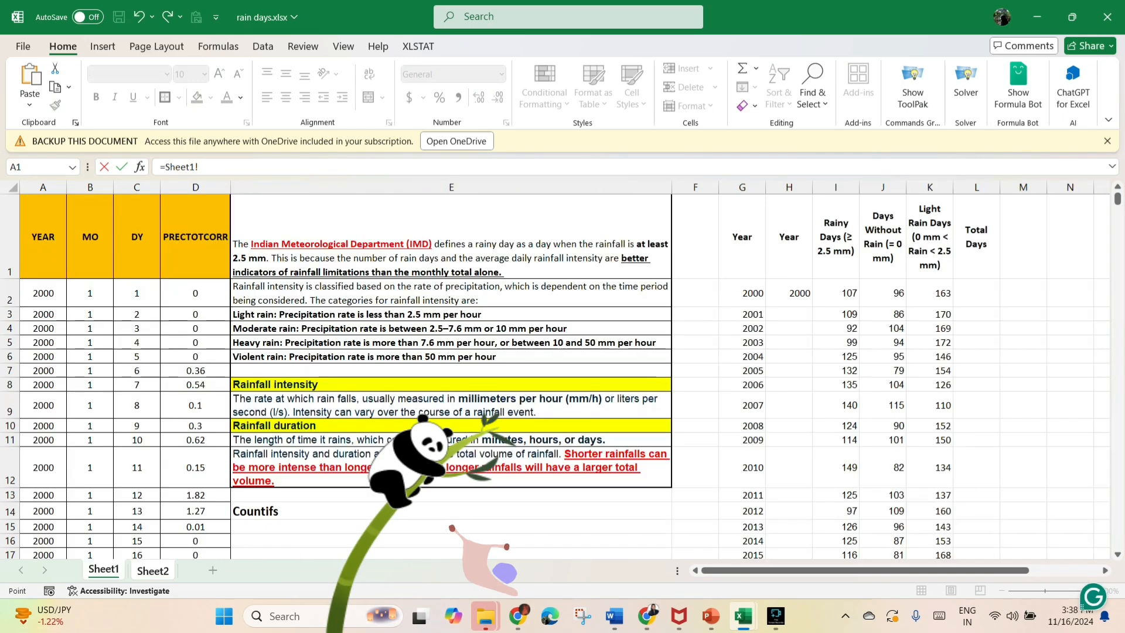
click(976, 293)
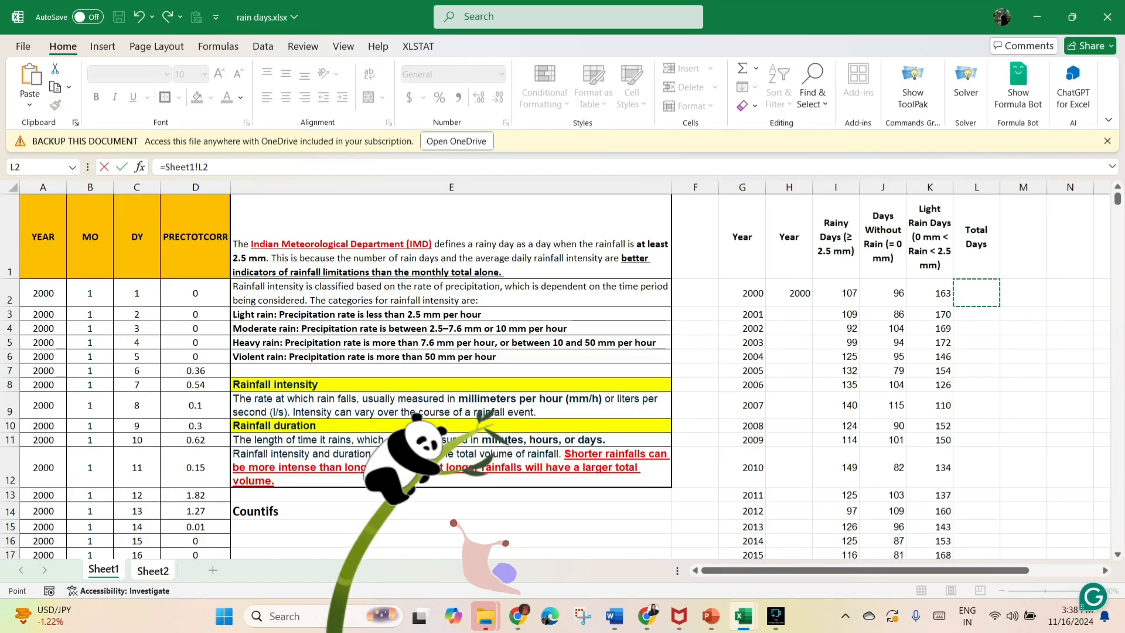
key(Escape)
key(ctrl+Page_Up)
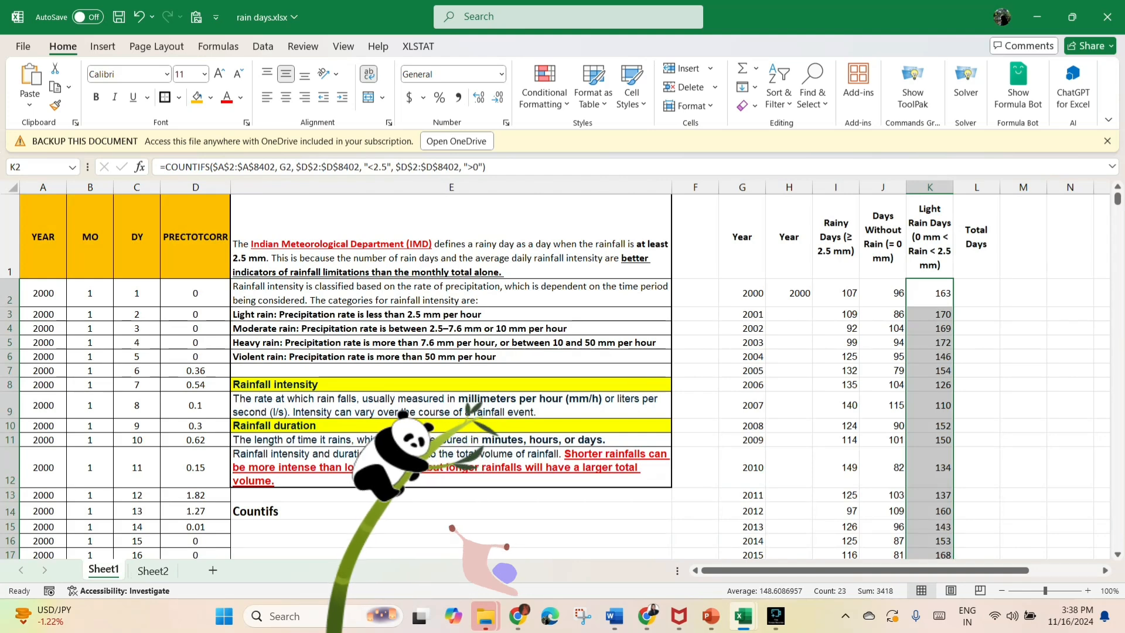
Step: Enter =SUM(I2:K2) in Sheet1's Total Days cell L2 and fill it down through 2022
click(976, 293)
text(=)
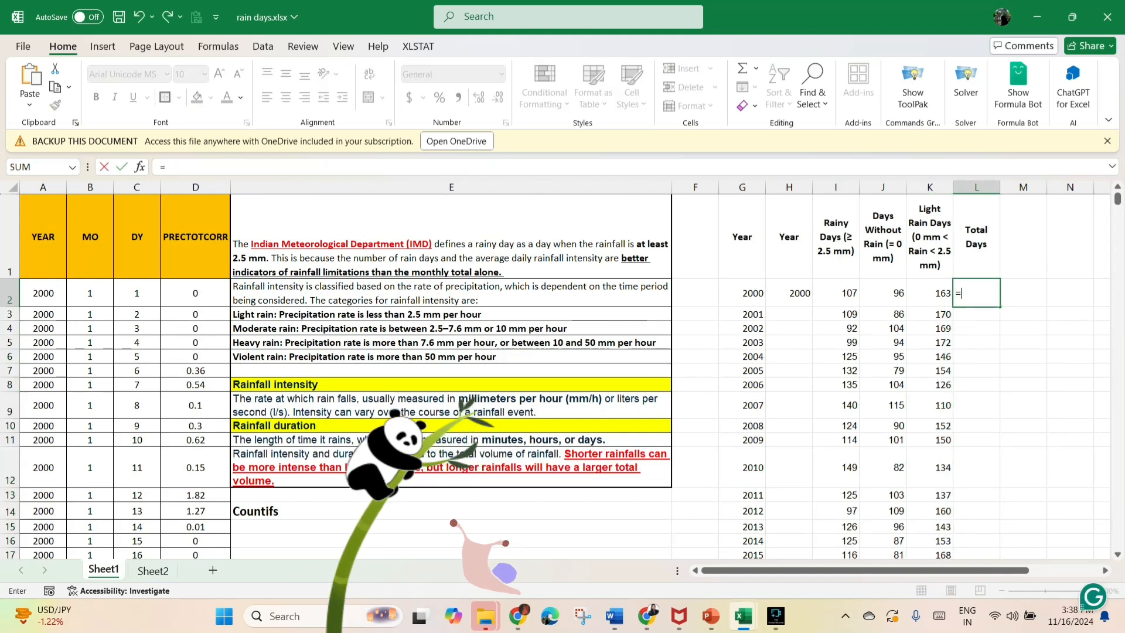
text(sum()
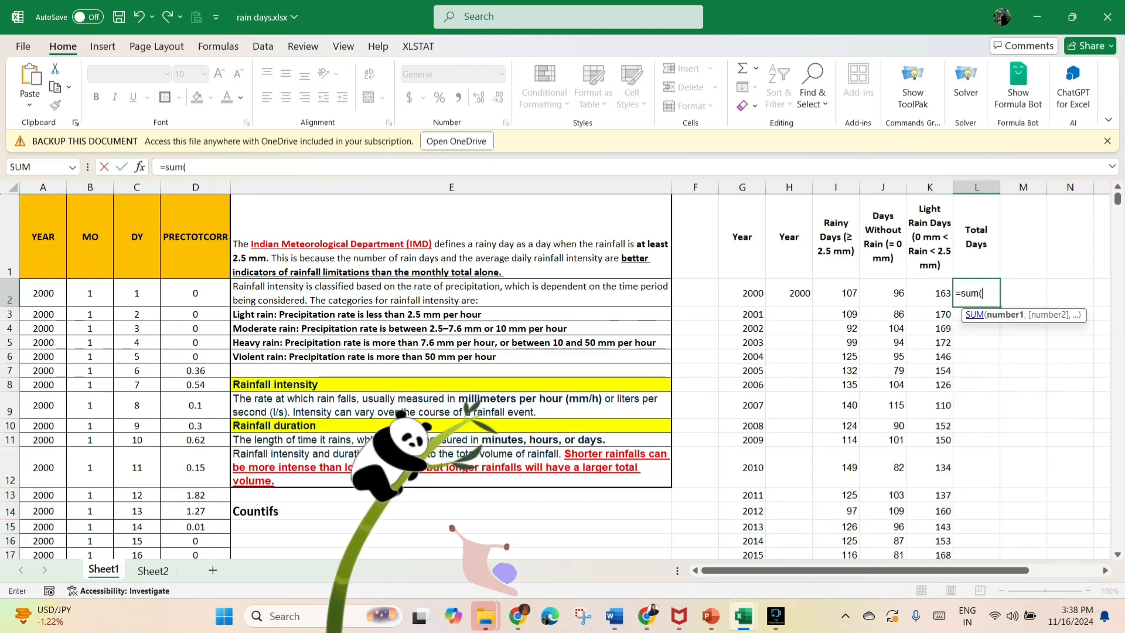
drag(835, 293, 931, 293)
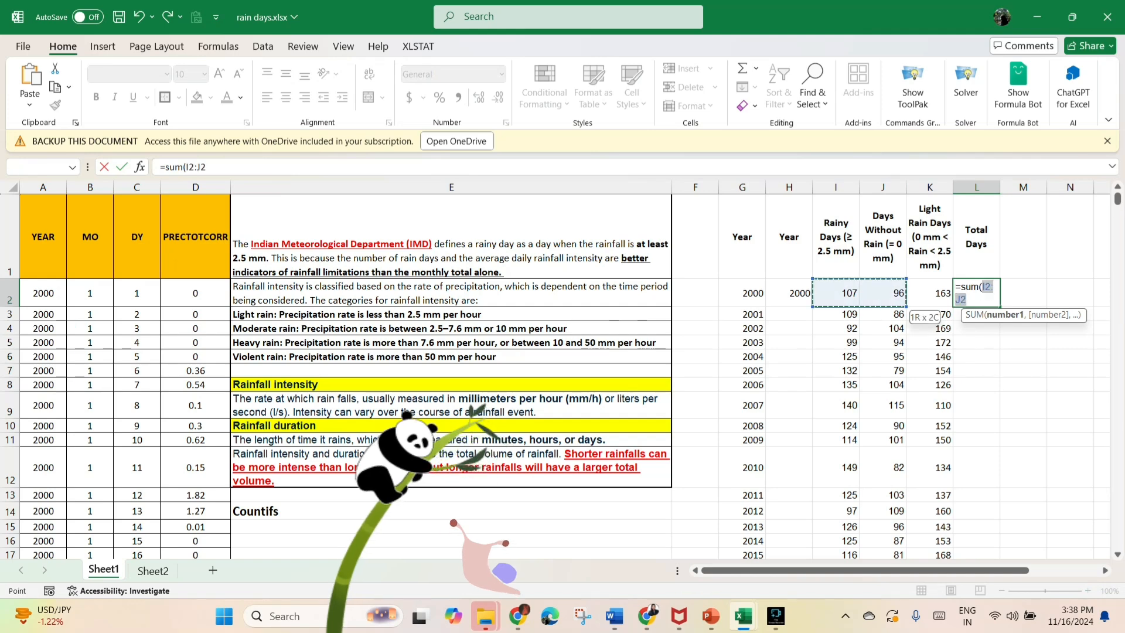
key(Return)
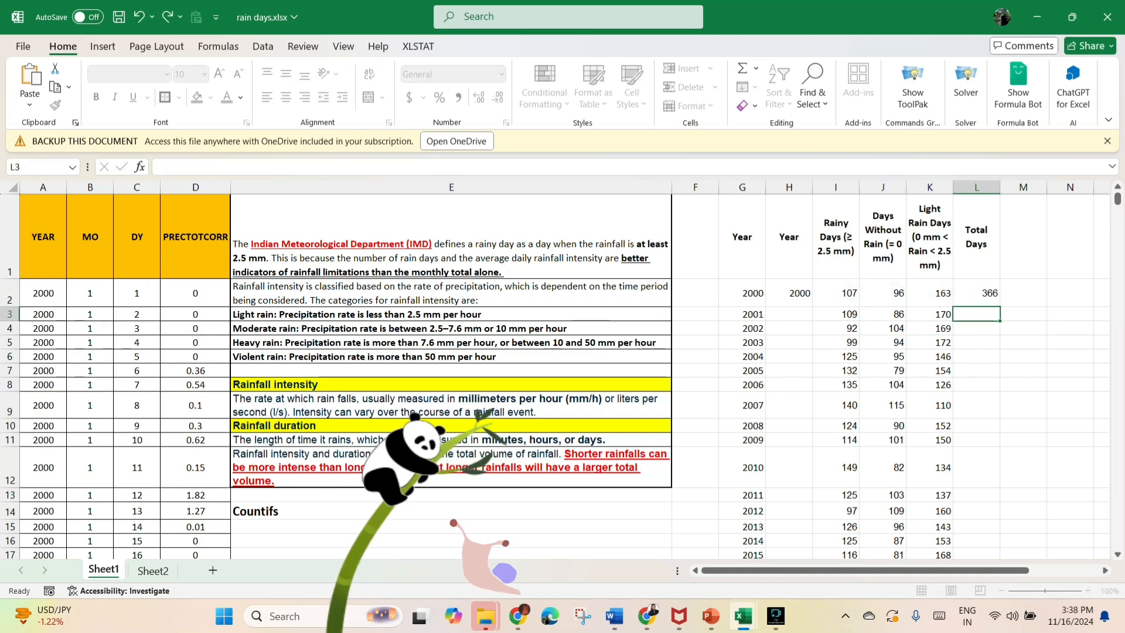
click(976, 293)
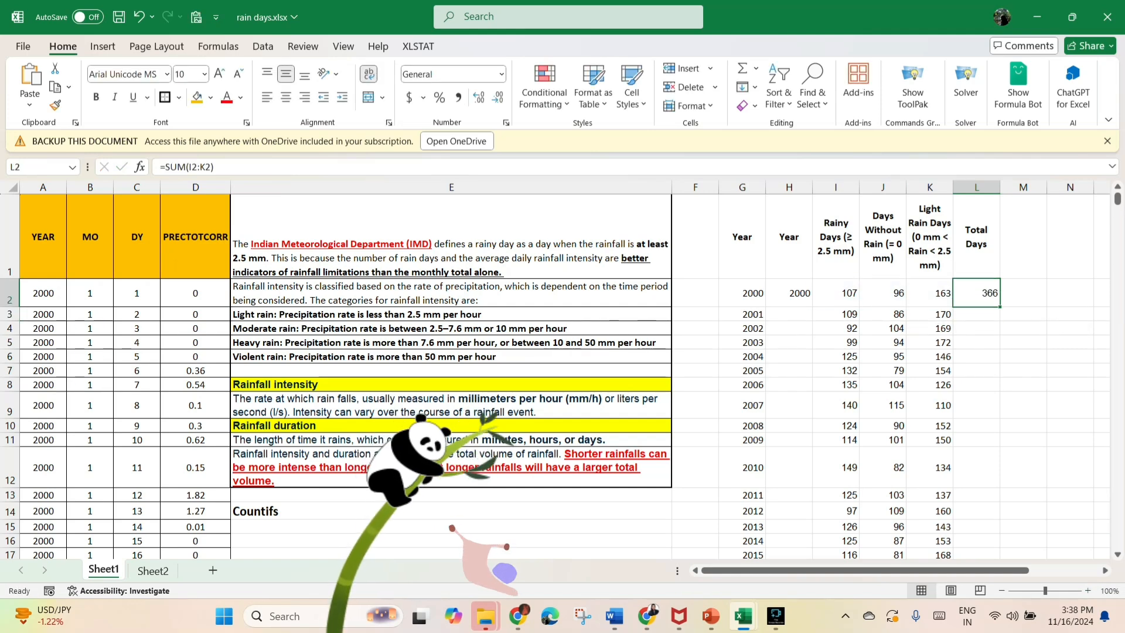
double_click(999, 307)
Step: Check the Total Days values in column L for every year from 2000 to 2022
scroll(562, 375, down, 6)
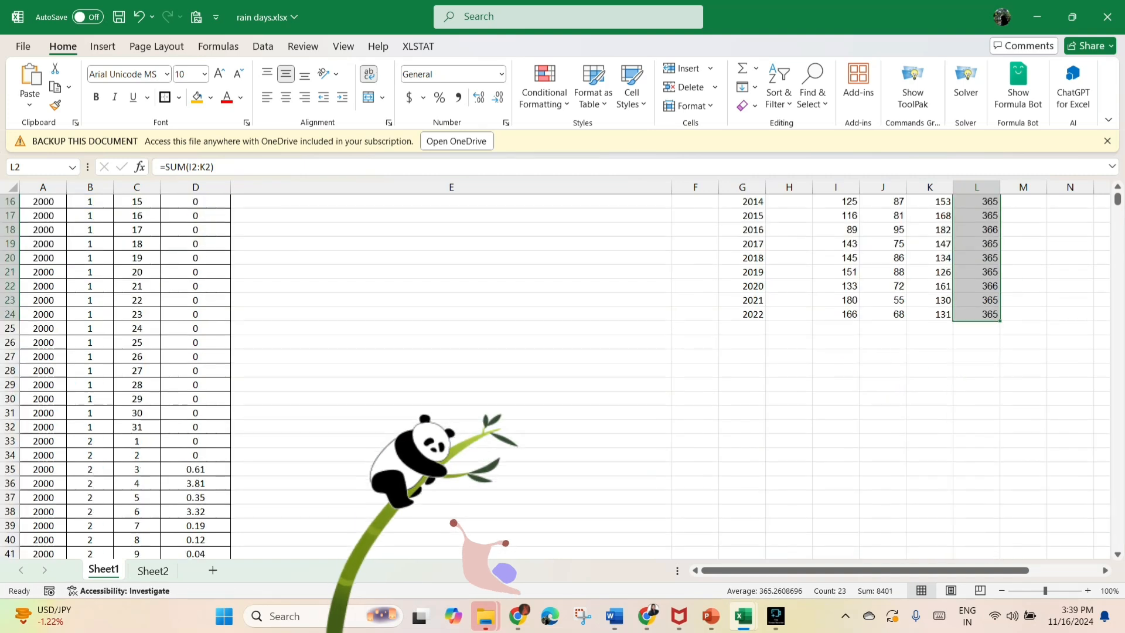
scroll(562, 375, up, 6)
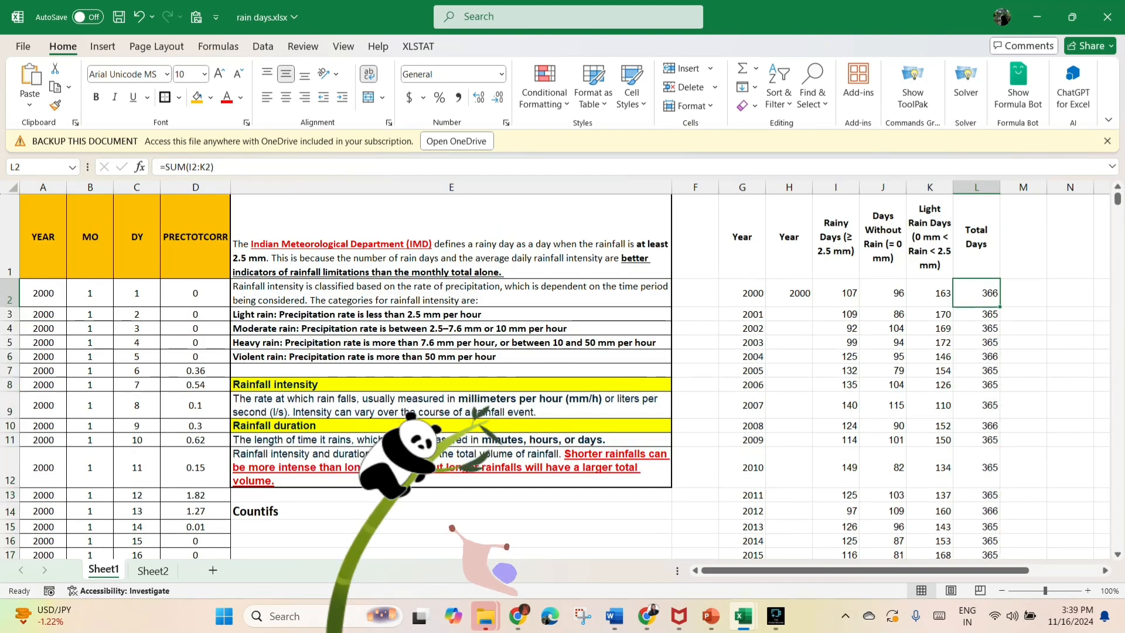
click(975, 357)
scroll(562, 375, down, 6)
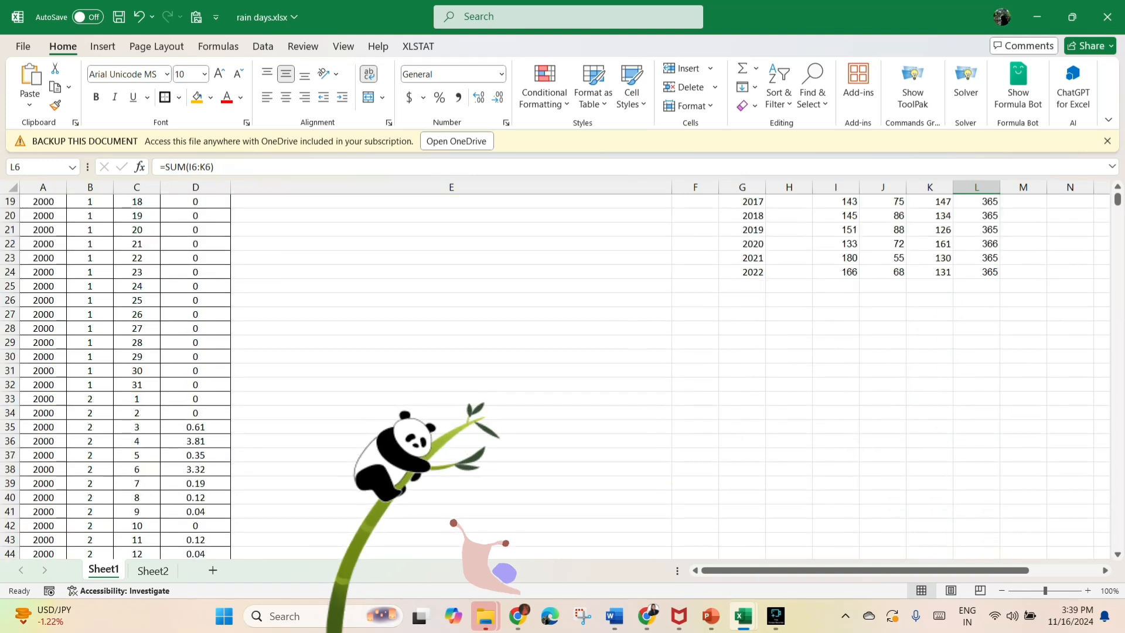
scroll(562, 374, up, 6)
click(1023, 356)
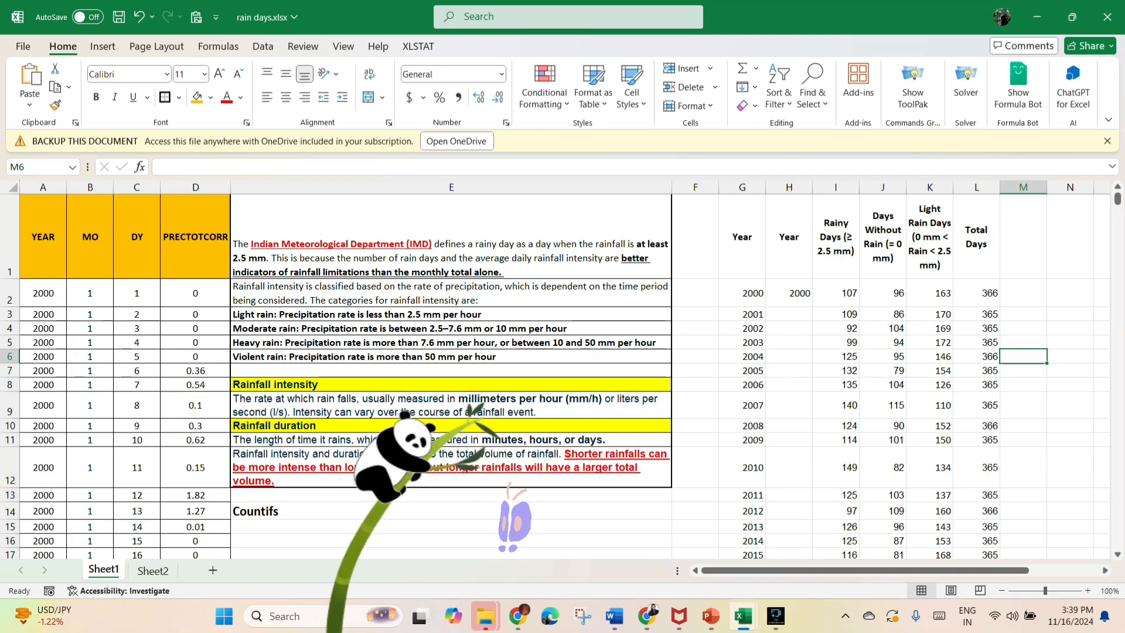
scroll(563, 375, down, 2)
scroll(562, 375, up, 2)
click(835, 293)
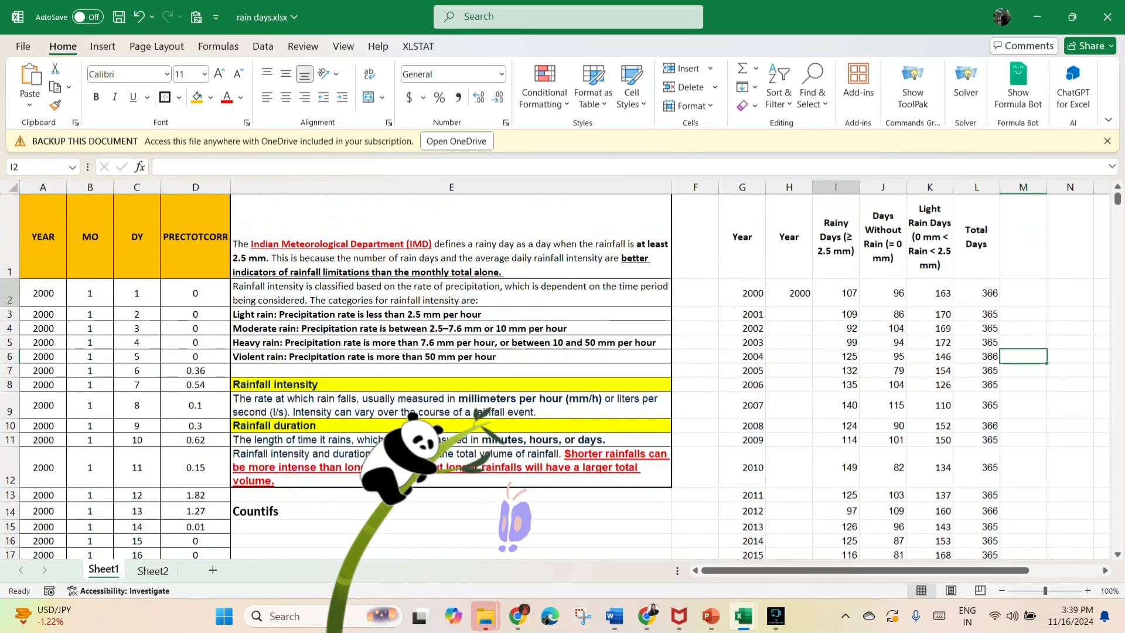
Step: Enter the note "Coimbatore- 150-180days" in E16, below the Countifs heading
double_click(511, 540)
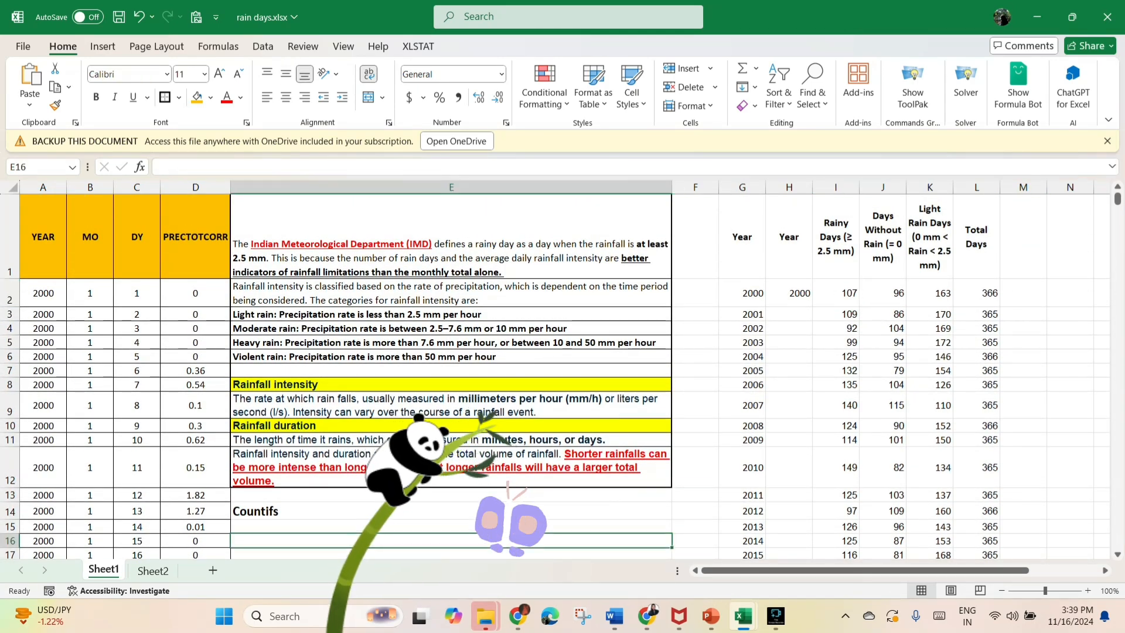
text(C)
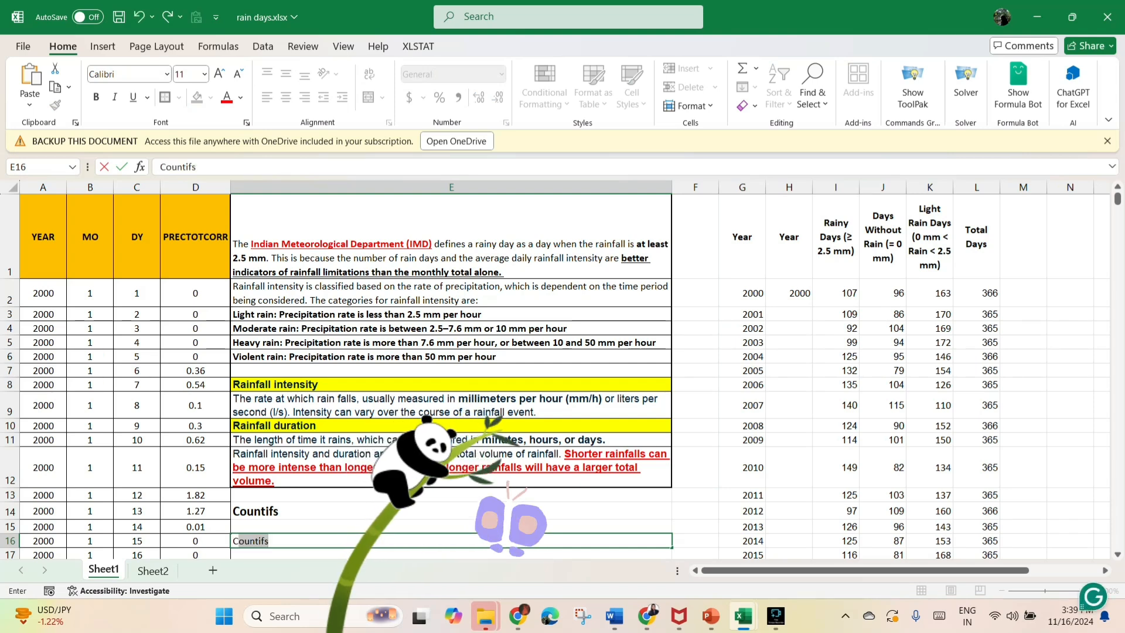
text(oimbatore- 150-180days)
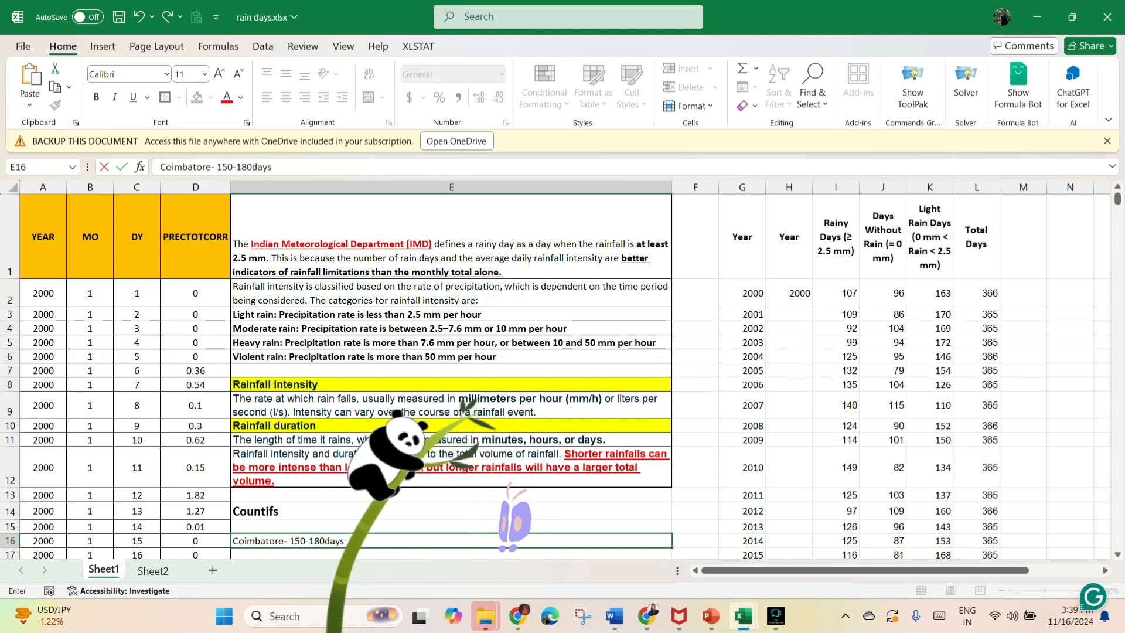
click(835, 314)
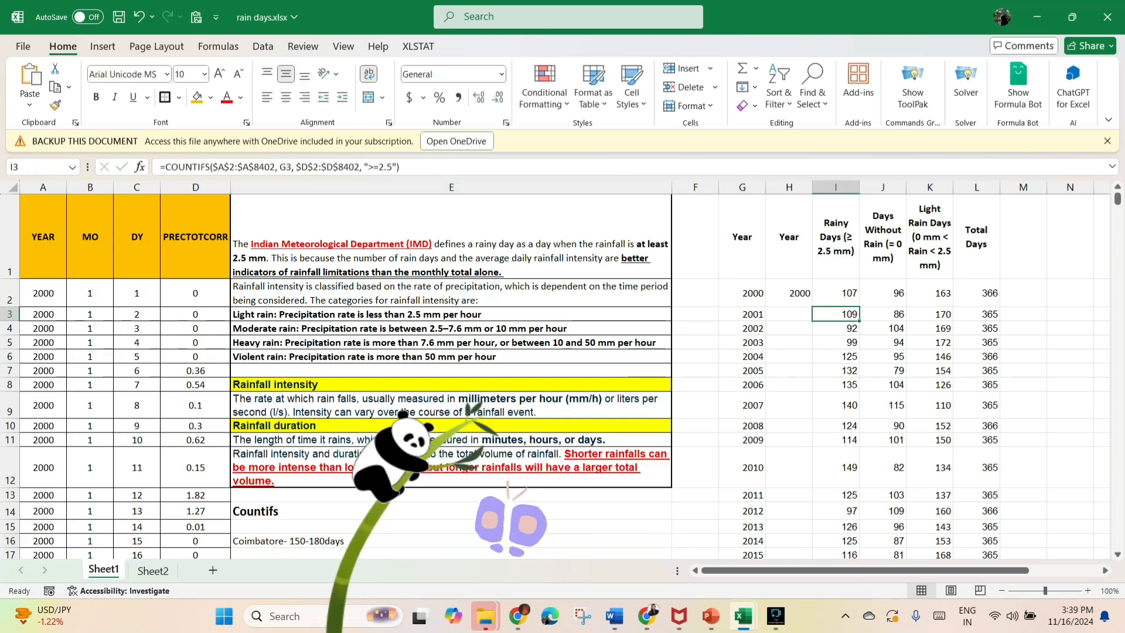
Step: Examine the yearly Rainy Days counts in column I from 2000 to 2022
click(835, 293)
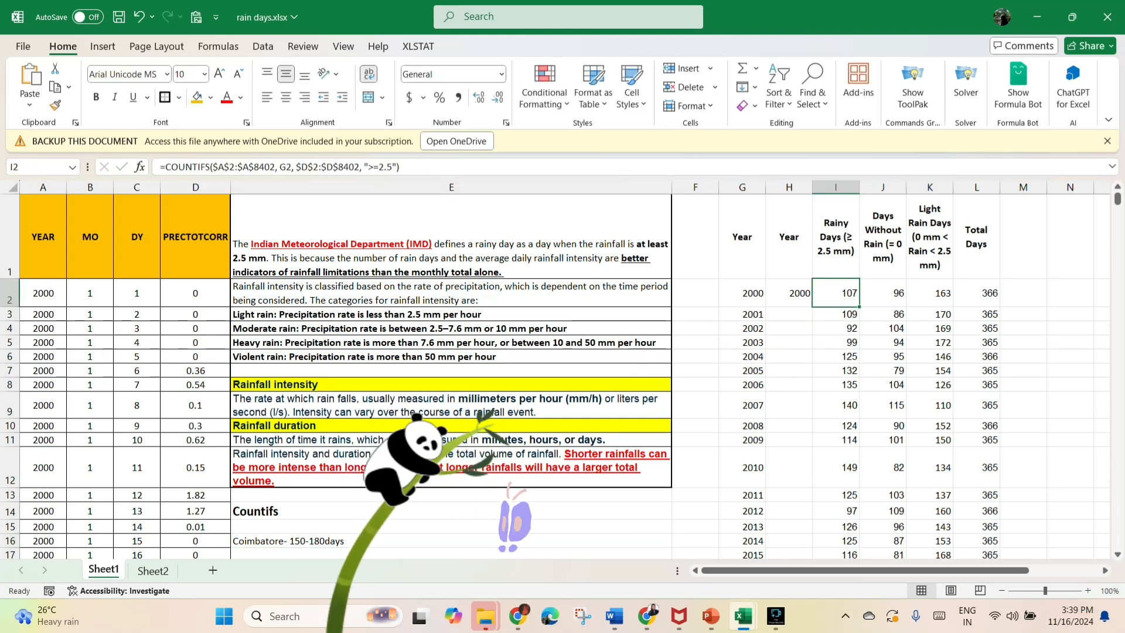
scroll(562, 375, down, 6)
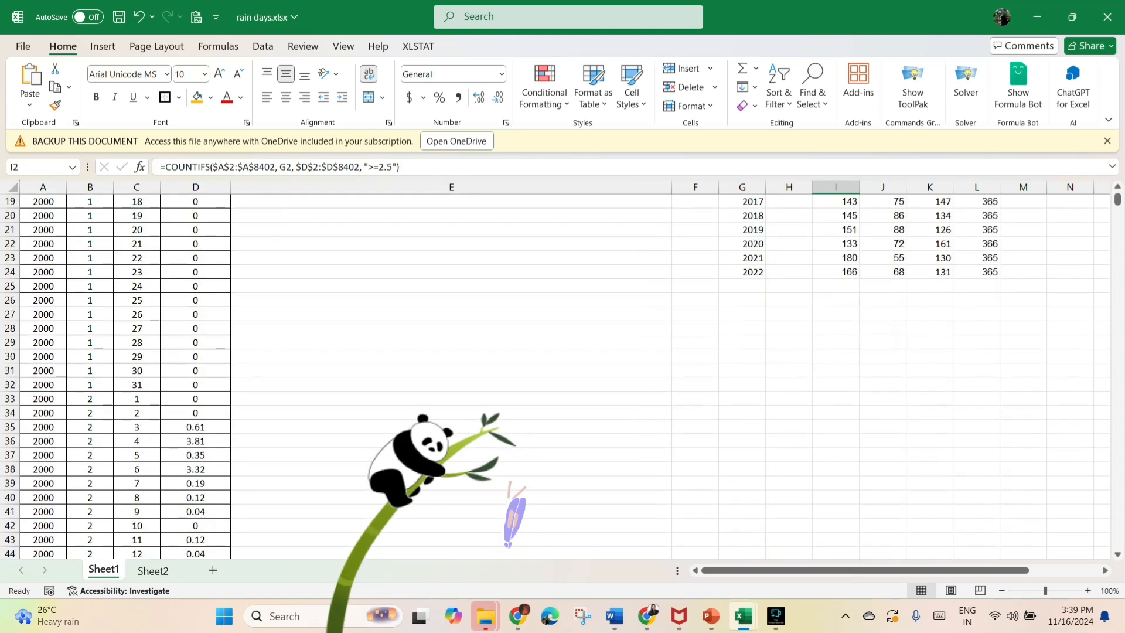
scroll(562, 374, up, 2)
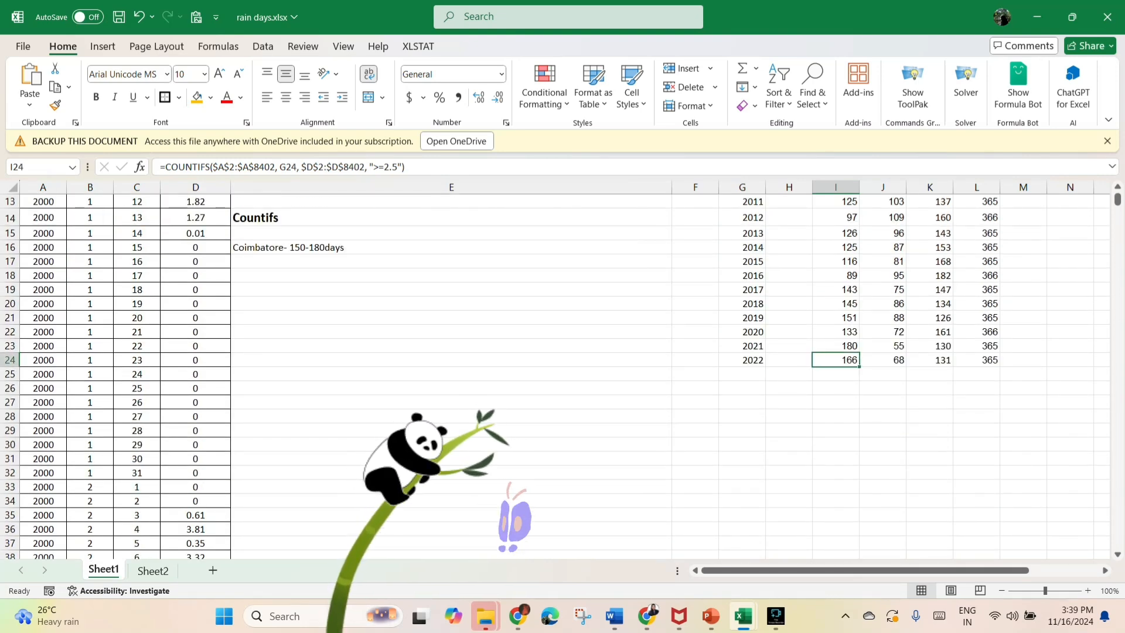
scroll(562, 375, up, 4)
scroll(563, 375, down, 3)
scroll(563, 374, up, 3)
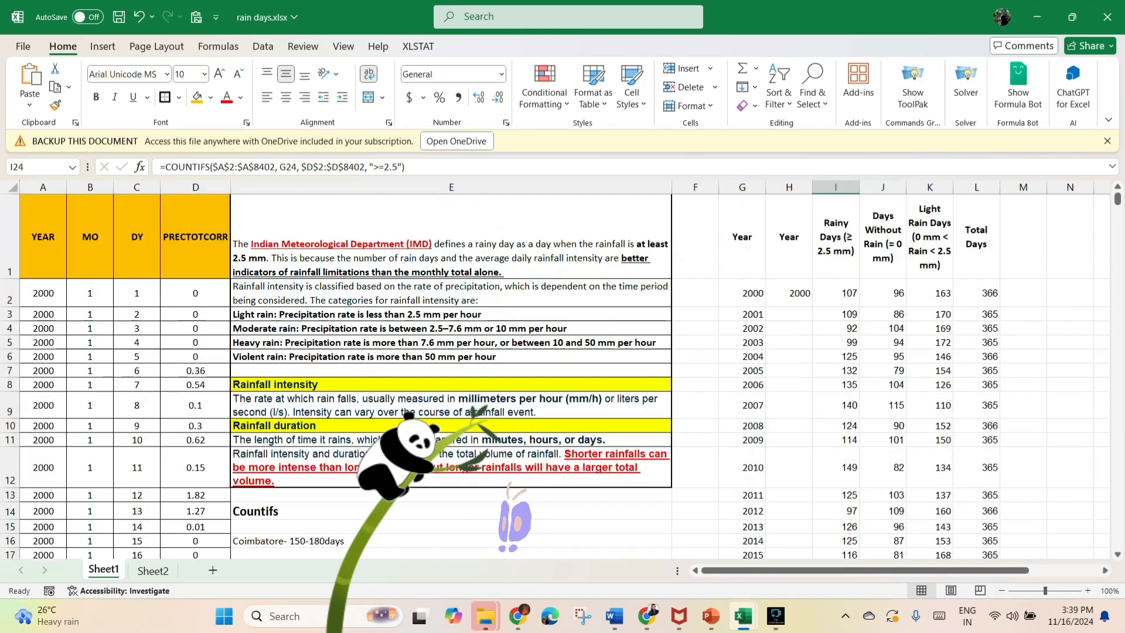
scroll(562, 375, down, 3)
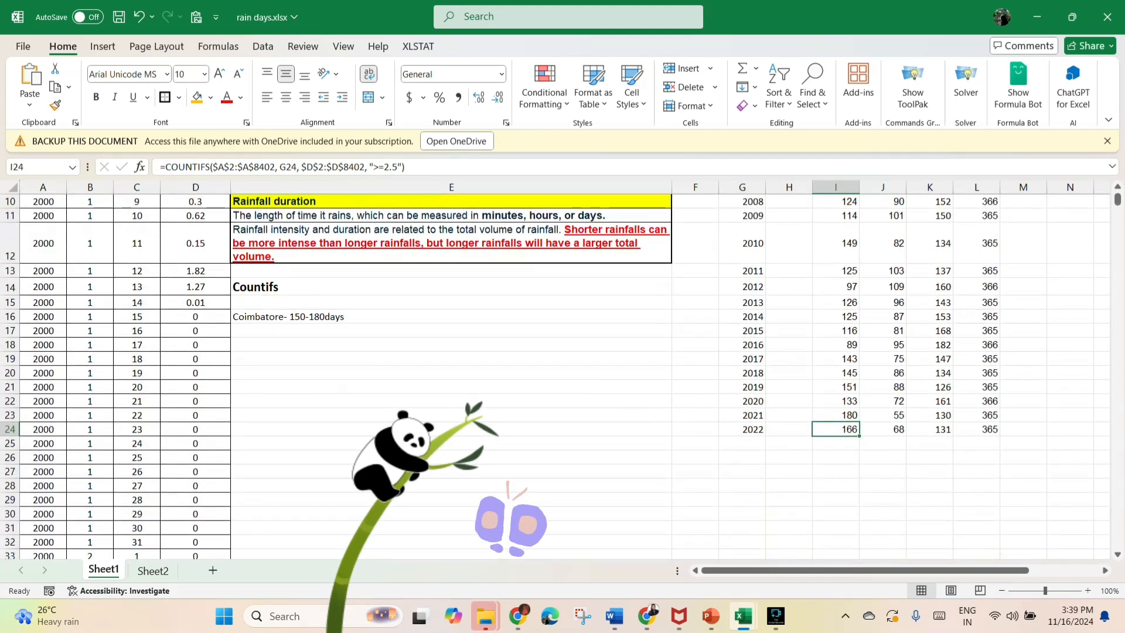
Step: Select the 2022 row from G24 to L24 and compare its day counts with the earlier years
key(Left)
key(Left)
key(shift+Right)
key(shift+Right)
key(shift+Right)
key(shift+Right)
key(shift+Right)
key(shift+Right)
key(shift+Left)
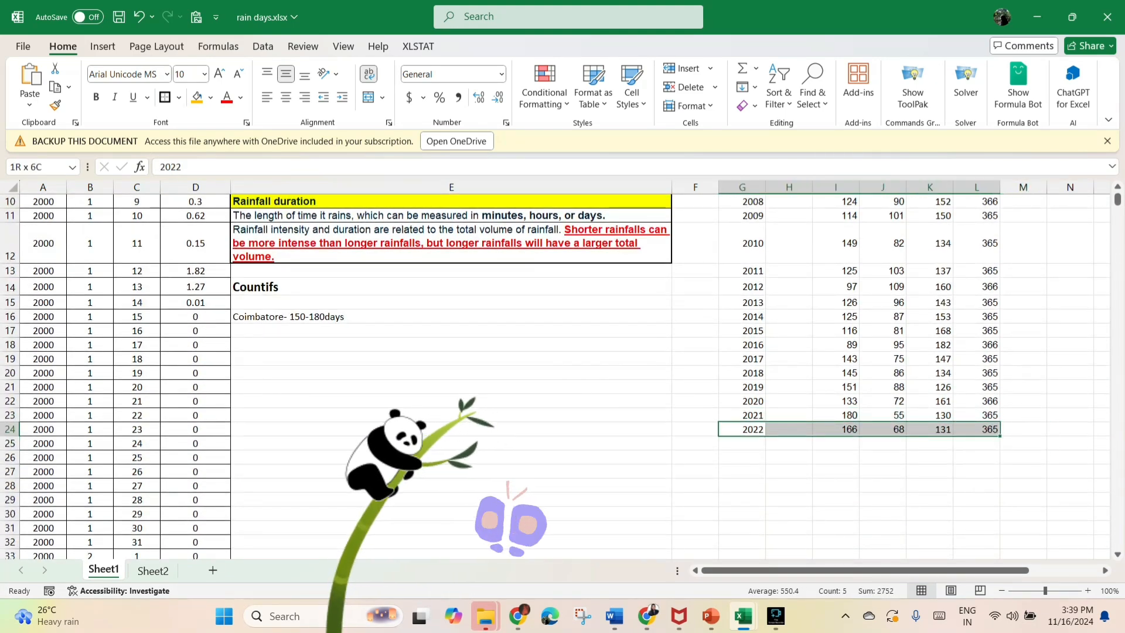
scroll(562, 375, up, 3)
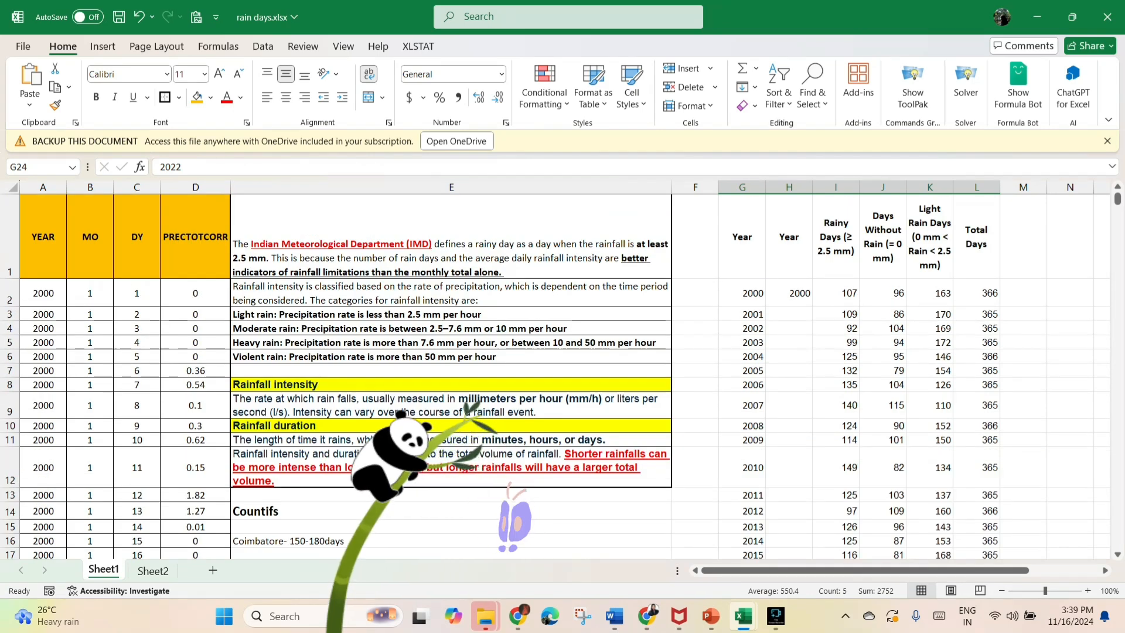
Step: Delete the redundant second Year column, column H, from the yearly summary table
click(789, 187)
right_click(791, 186)
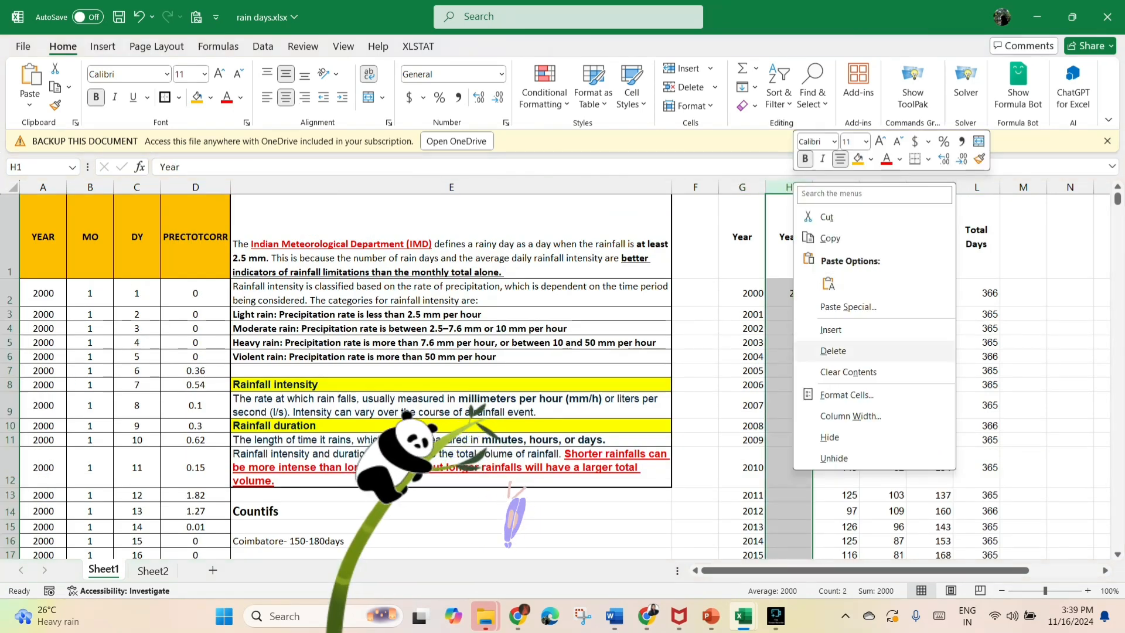
click(832, 350)
Step: Apply all borders to the yearly summary table in G1:K24, including its header row
drag(741, 236, 946, 530)
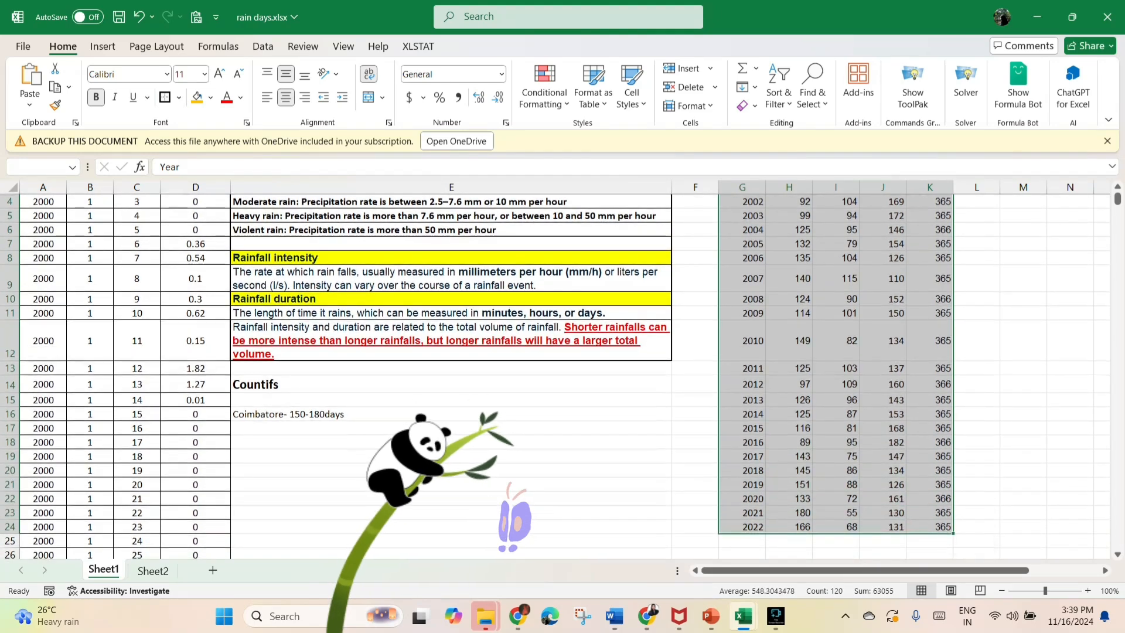
scroll(946, 530, up, 1)
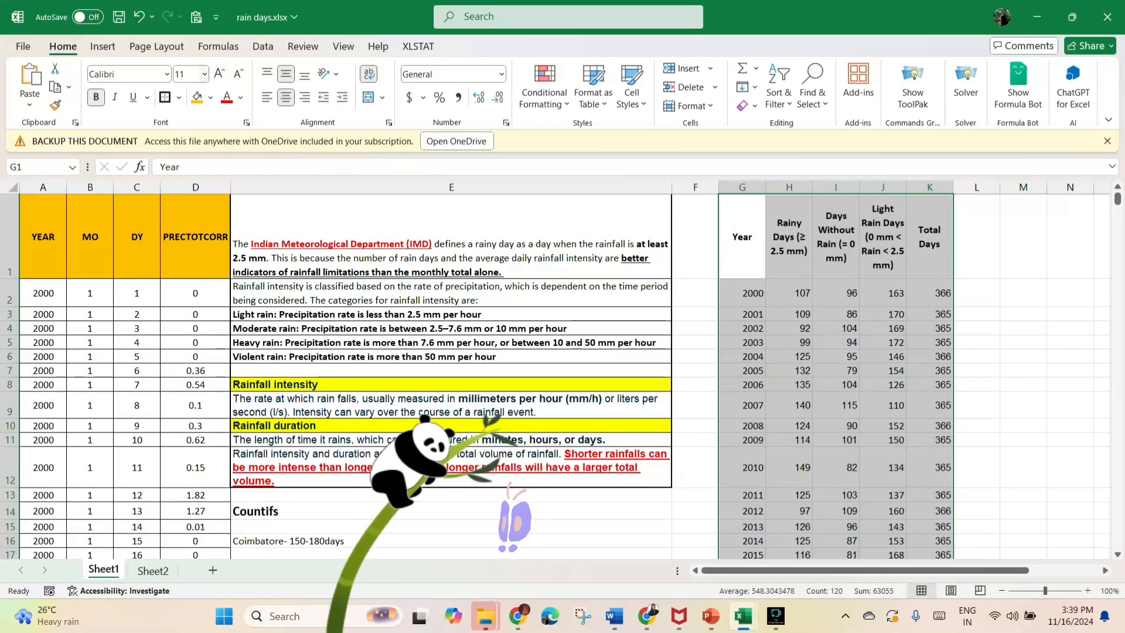
click(178, 97)
click(193, 246)
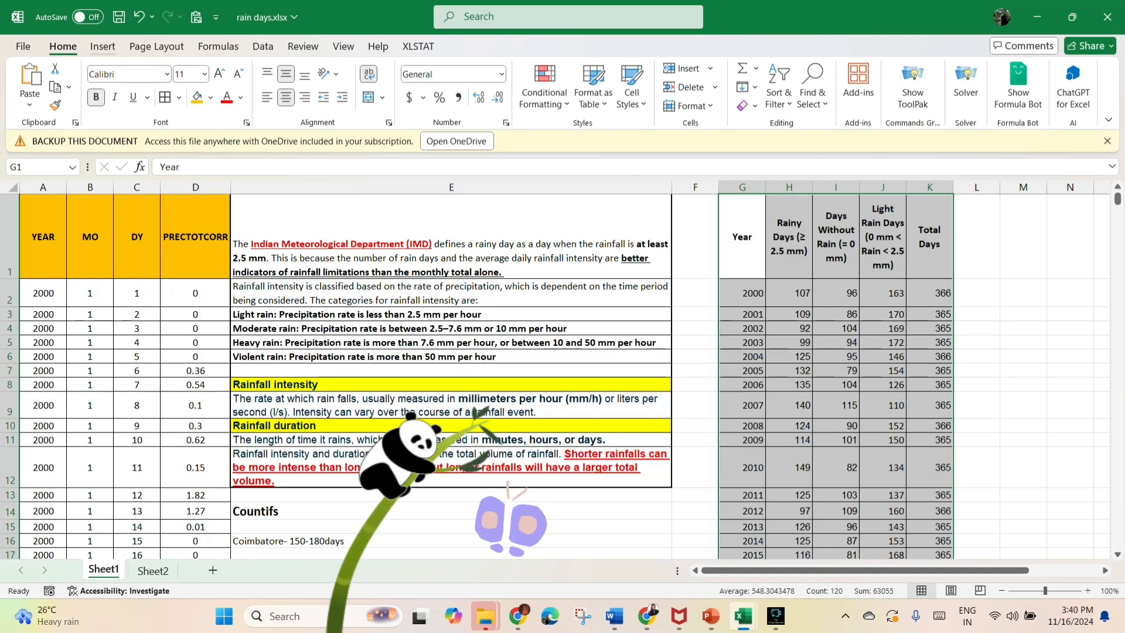
Step: Insert the recommended Line chart for the yearly summary table G1:K24
click(102, 47)
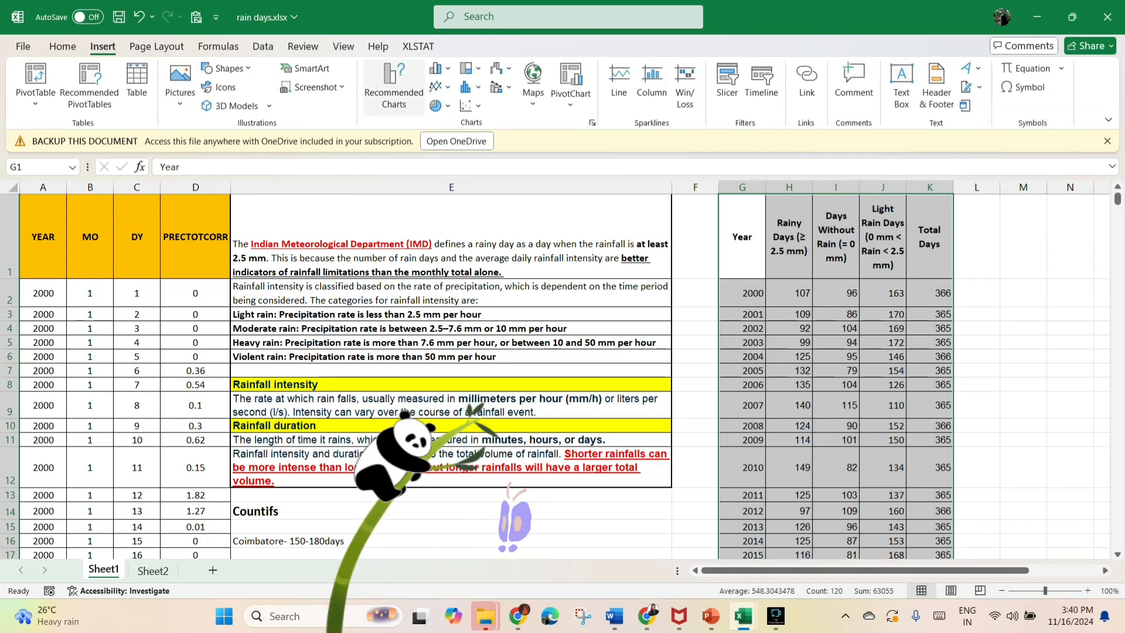
click(394, 82)
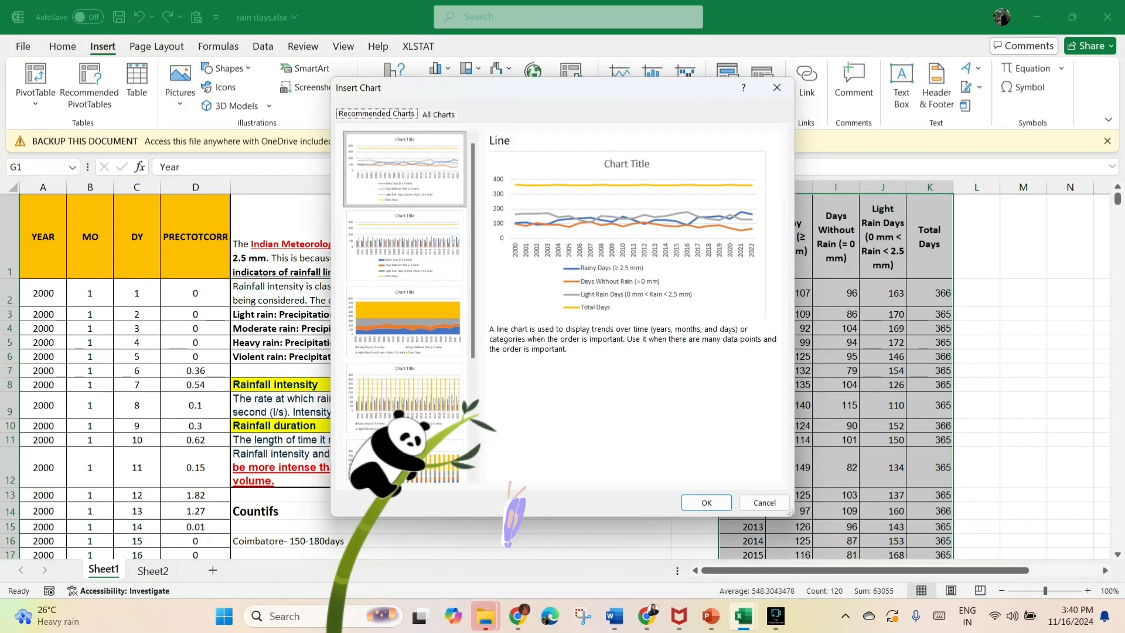
scroll(405, 305, down, 3)
scroll(406, 304, up, 4)
click(405, 245)
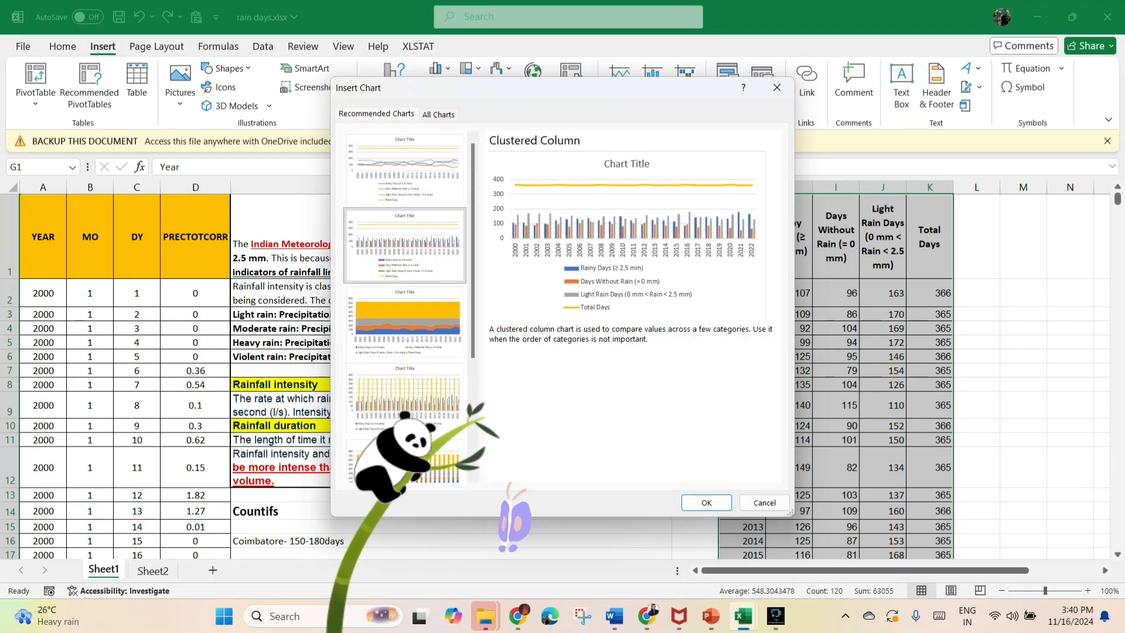
click(404, 170)
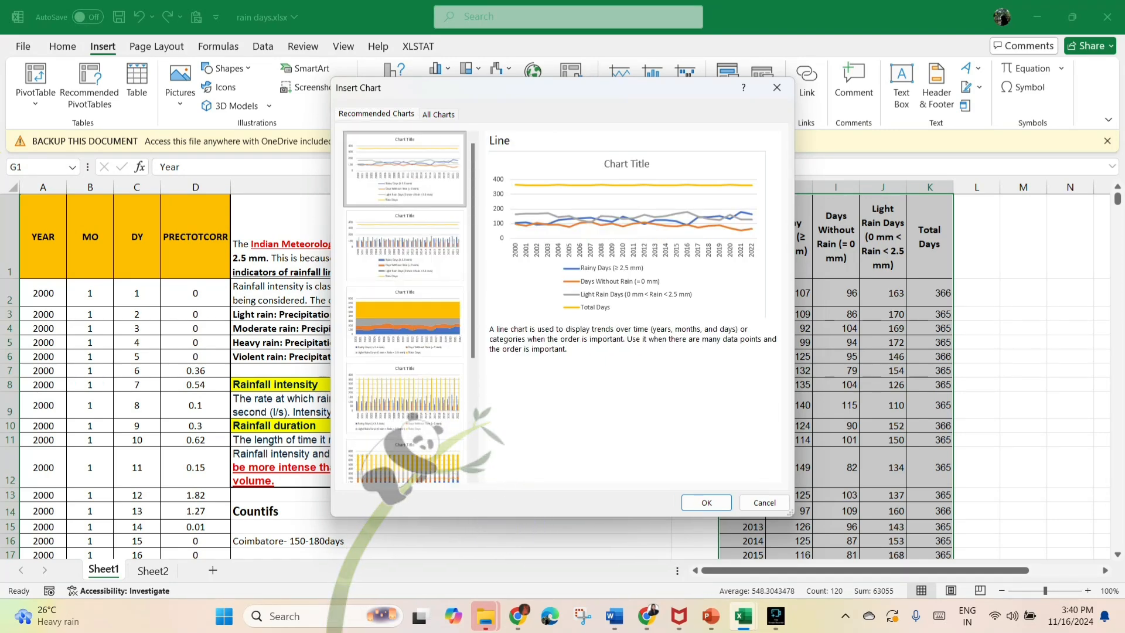
key(Return)
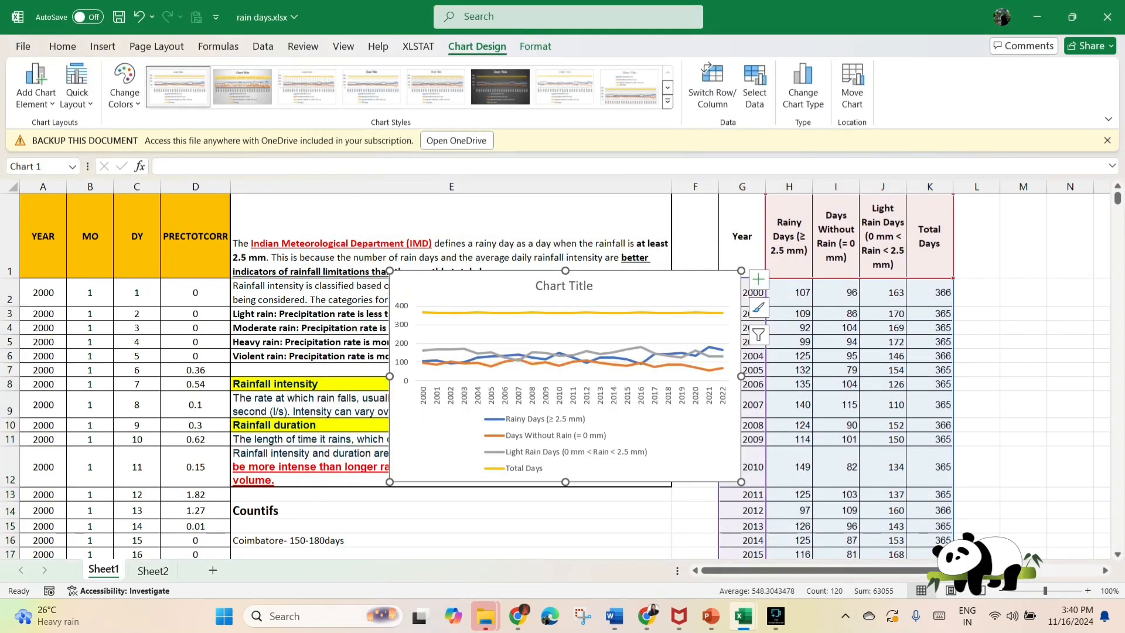
Step: Remove the Total Days series from the line chart and widen the chart to span from column D to column L
click(490, 312)
key(Delete)
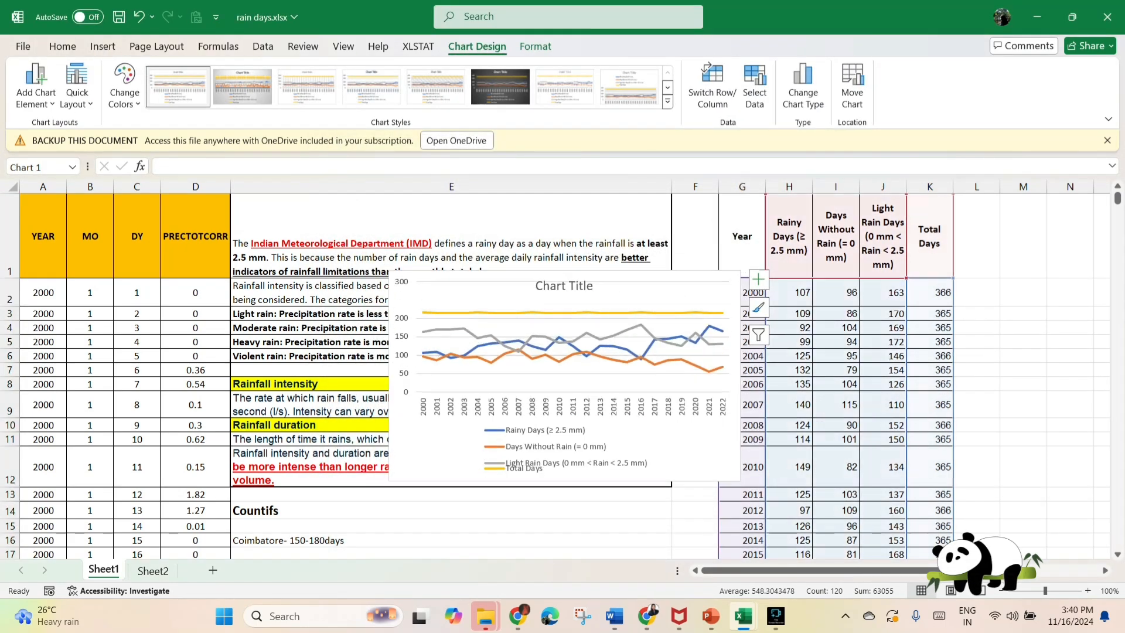
drag(390, 376, 196, 376)
drag(741, 376, 978, 376)
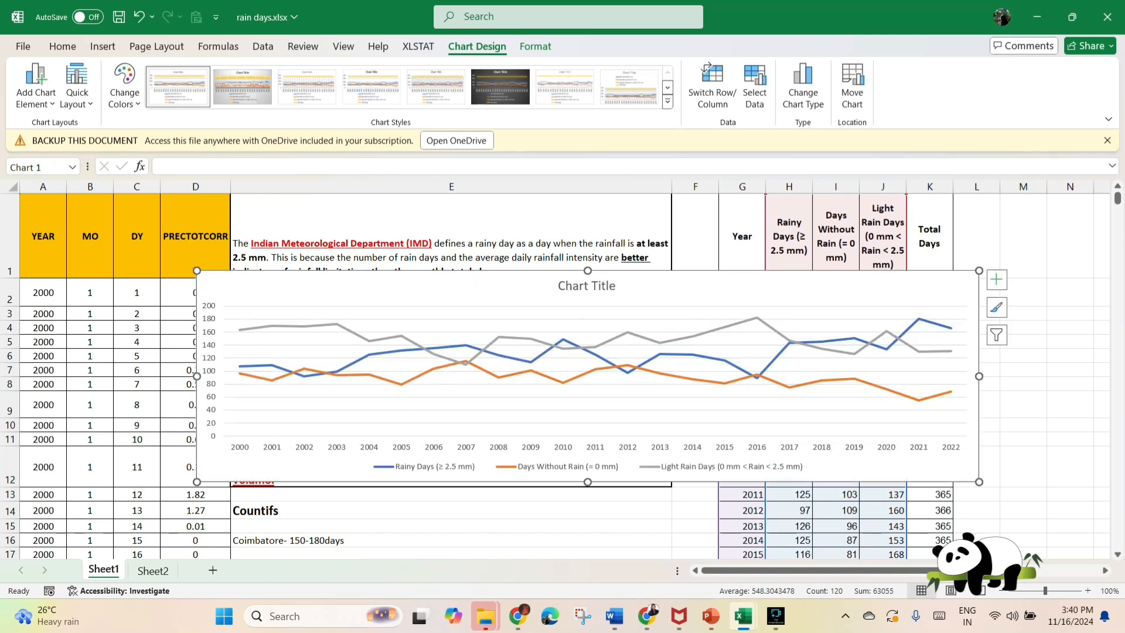
Step: Extend the chart downward to about row 16 and change its type to Line with Markers
drag(588, 481, 587, 547)
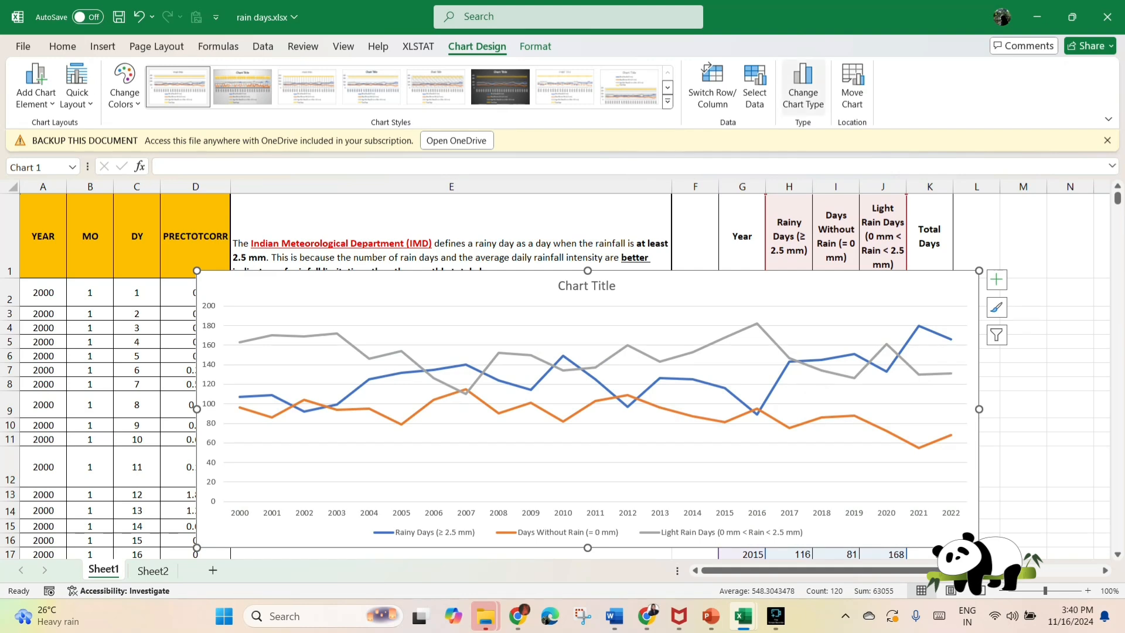
click(802, 88)
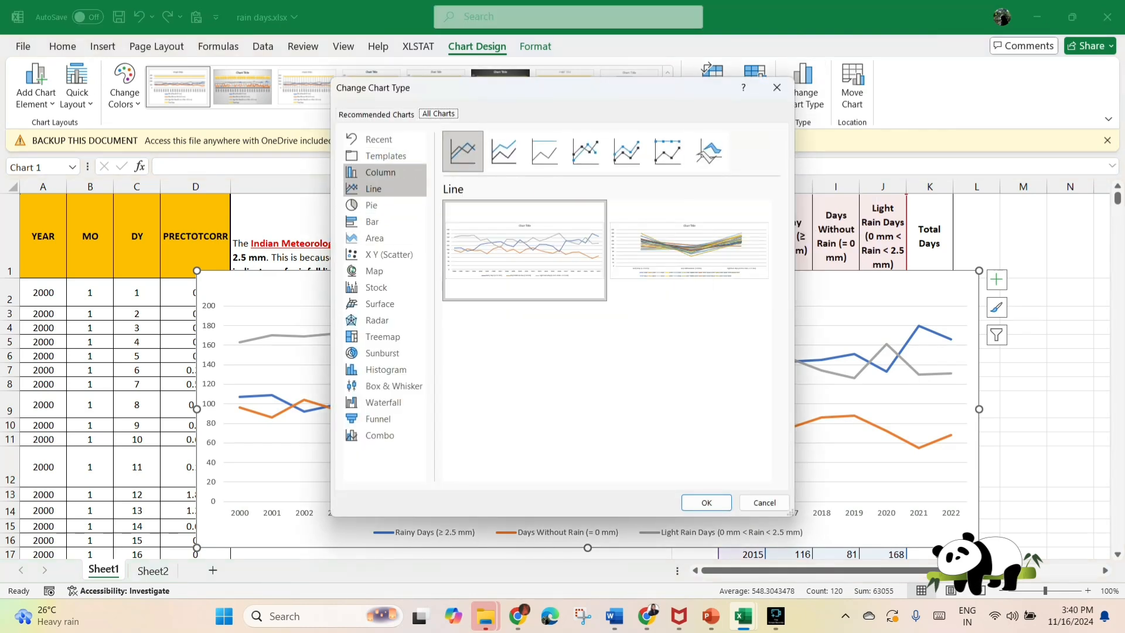
click(384, 172)
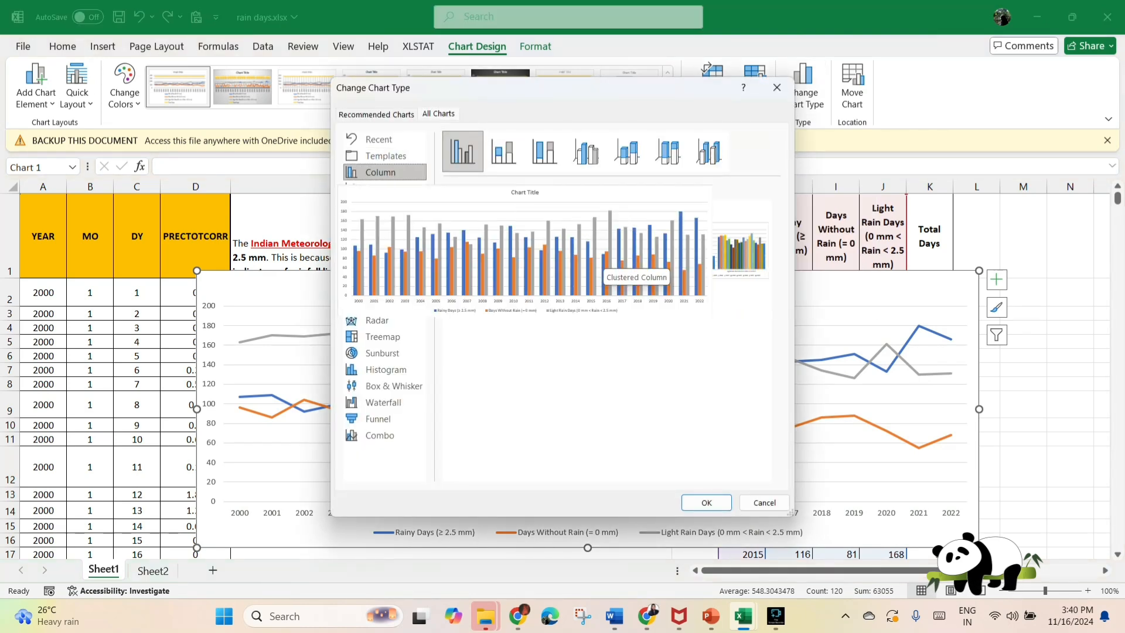
click(375, 221)
click(384, 188)
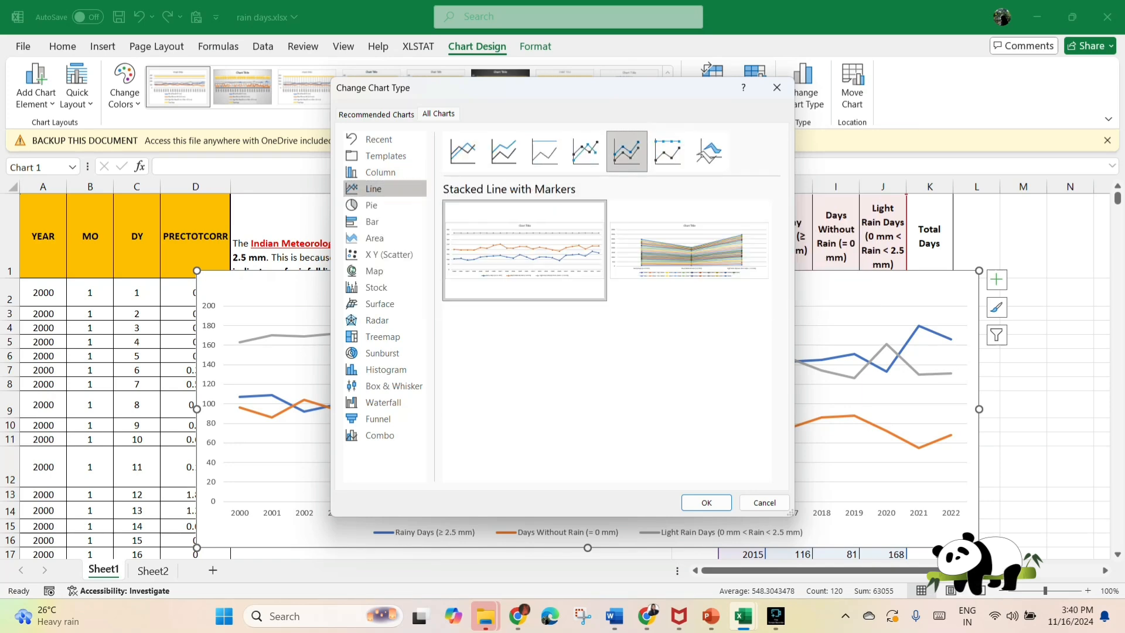
click(585, 151)
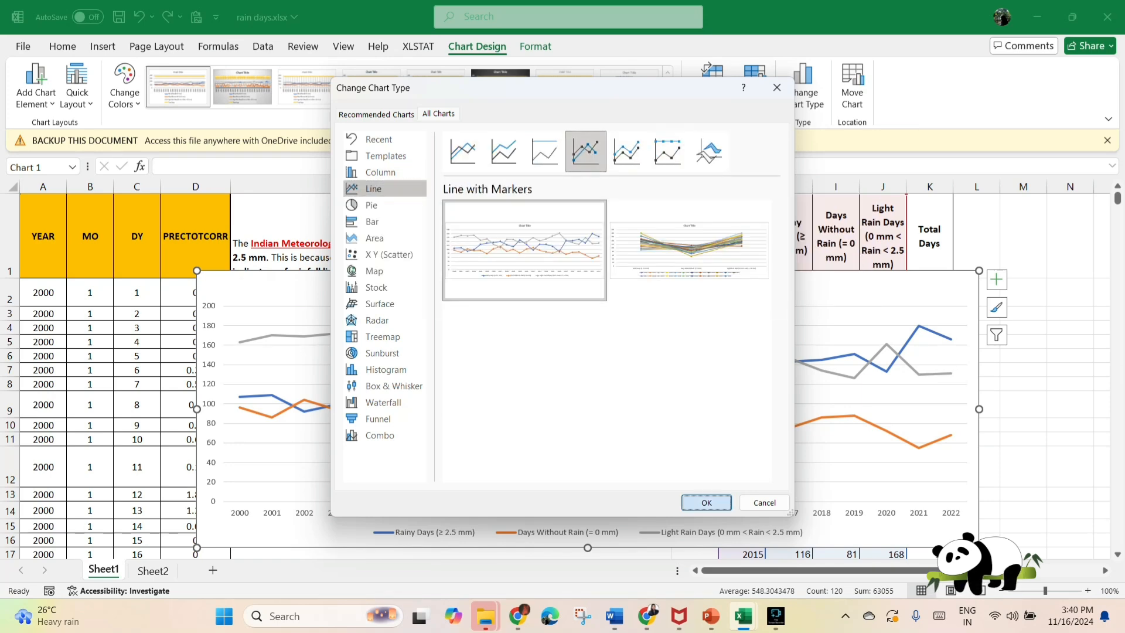
click(706, 503)
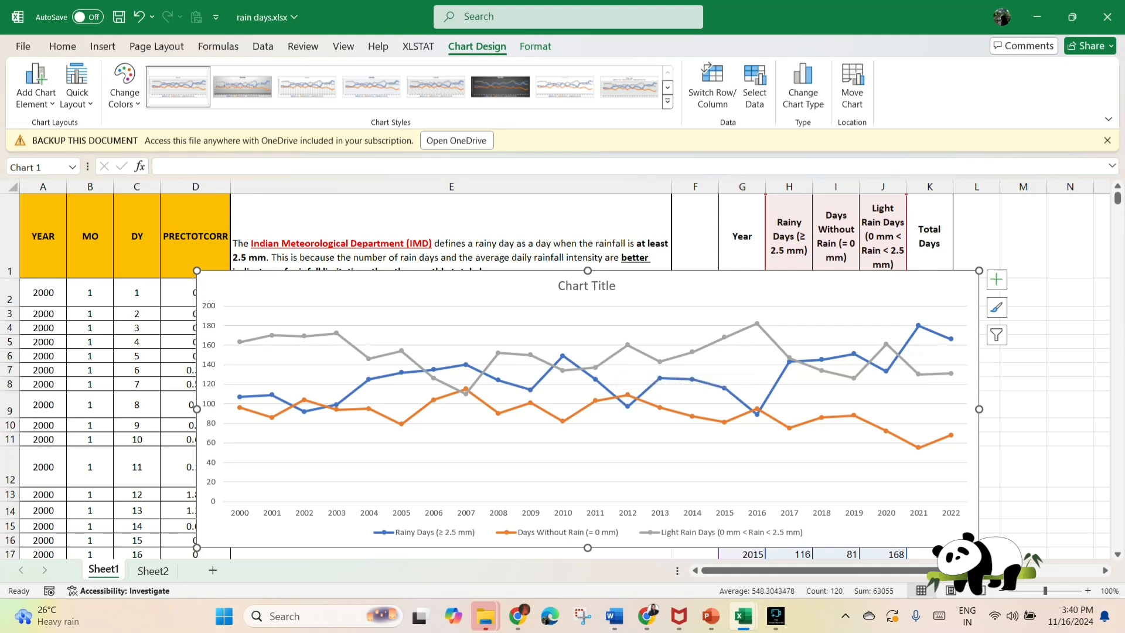
Step: Add data labels to the Light Rain Days series and move the 2001 label above its line
click(336, 332)
right_click(337, 332)
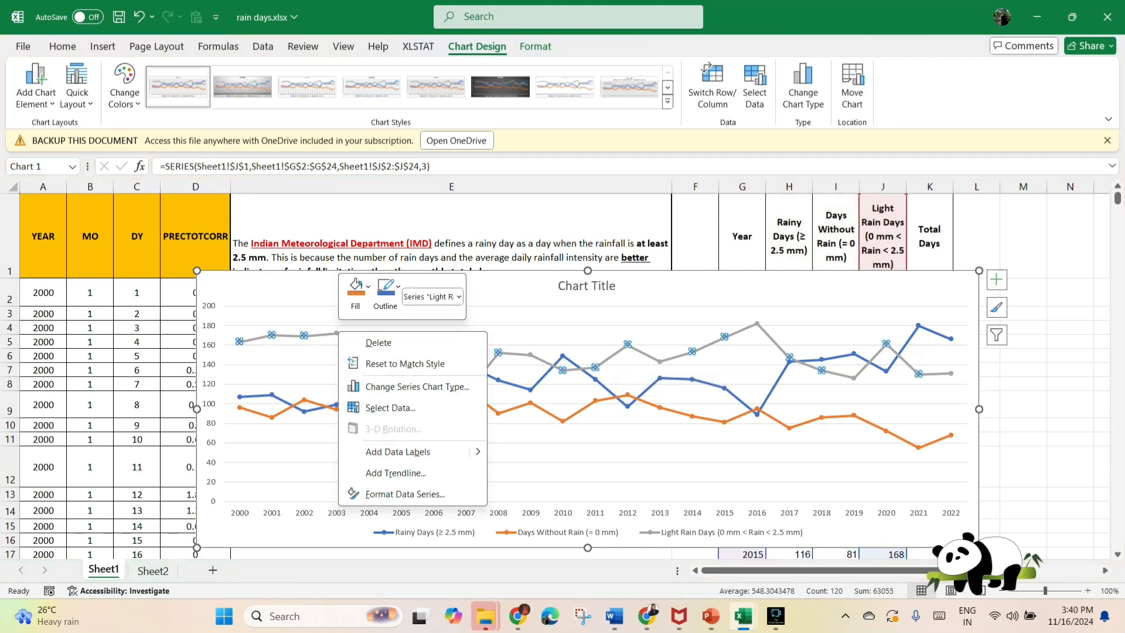
click(398, 452)
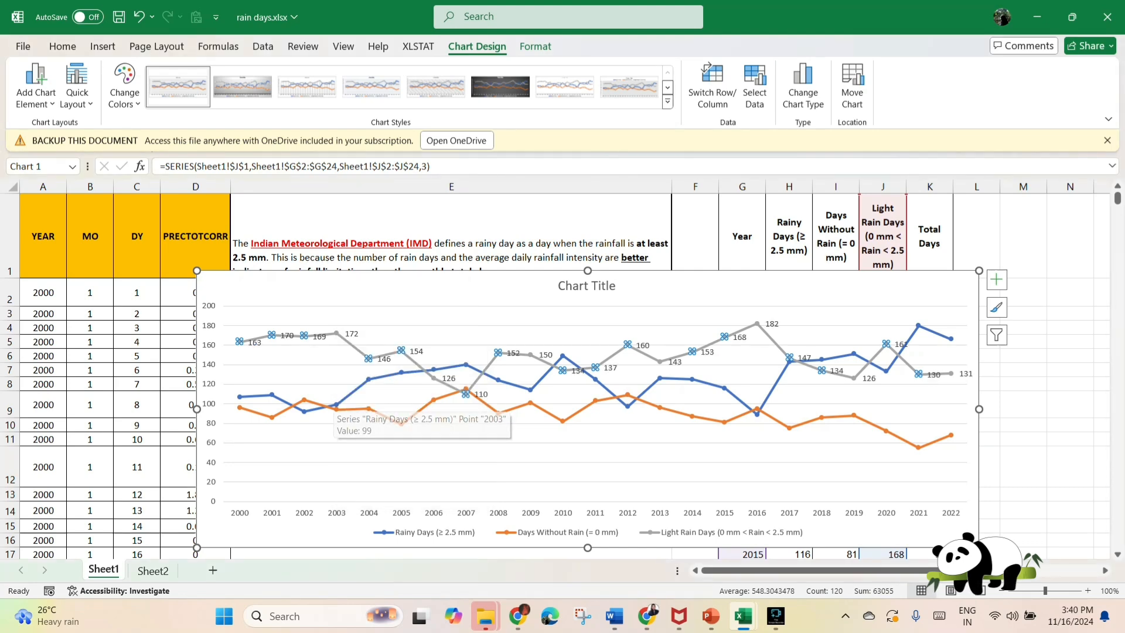
click(287, 335)
click(286, 335)
drag(287, 335, 289, 319)
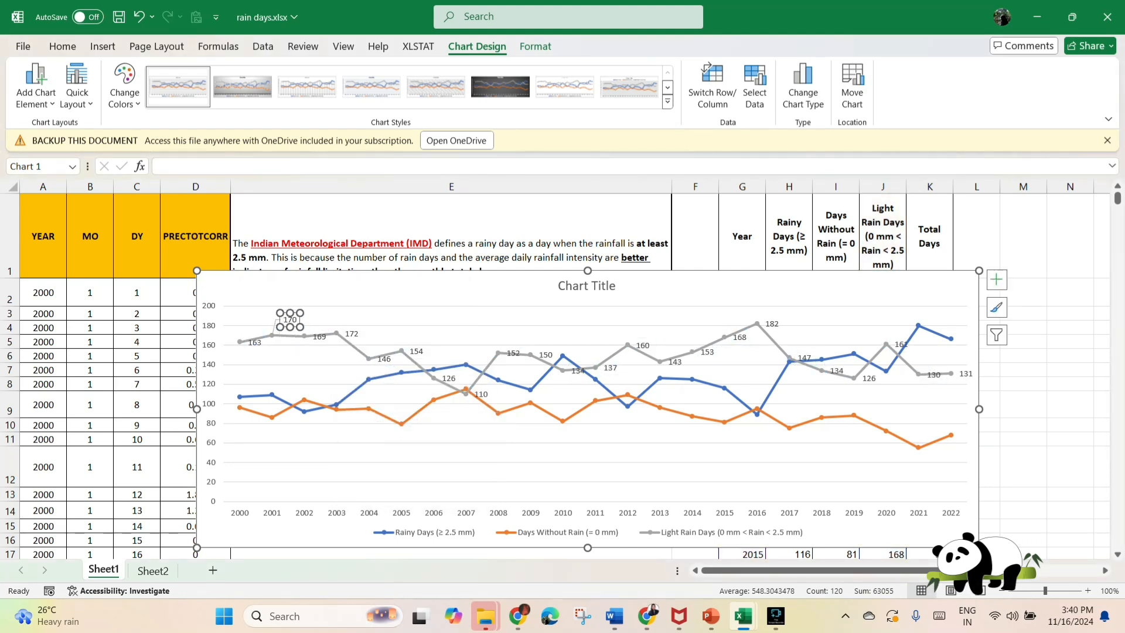
click(311, 316)
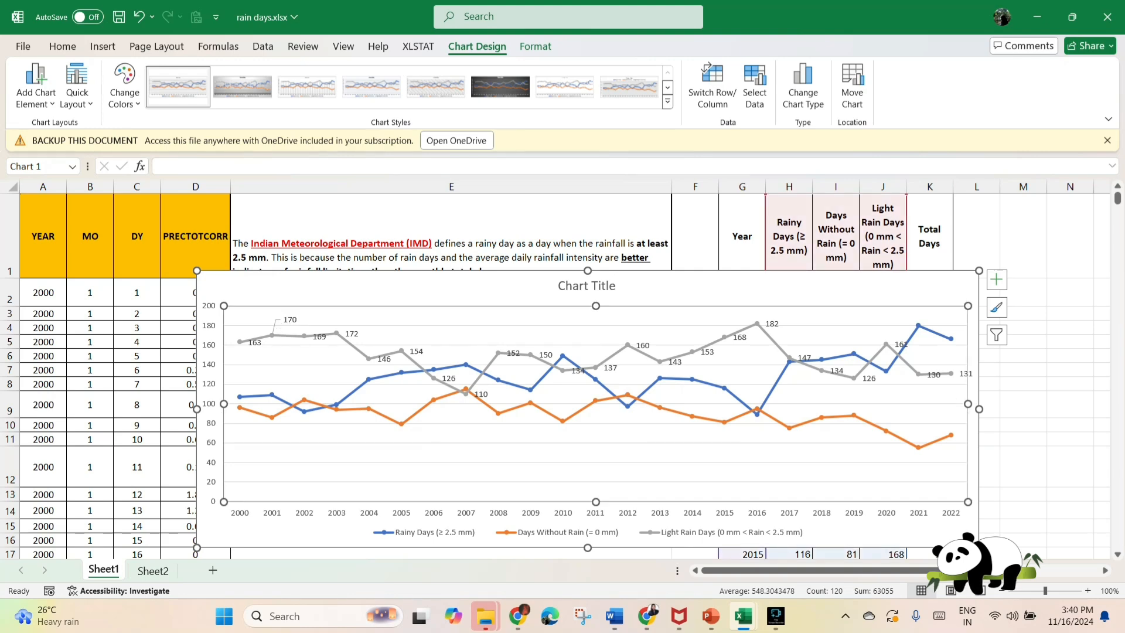
Step: Replace the chart title with "Rainy days"
click(588, 286)
double_click(603, 286)
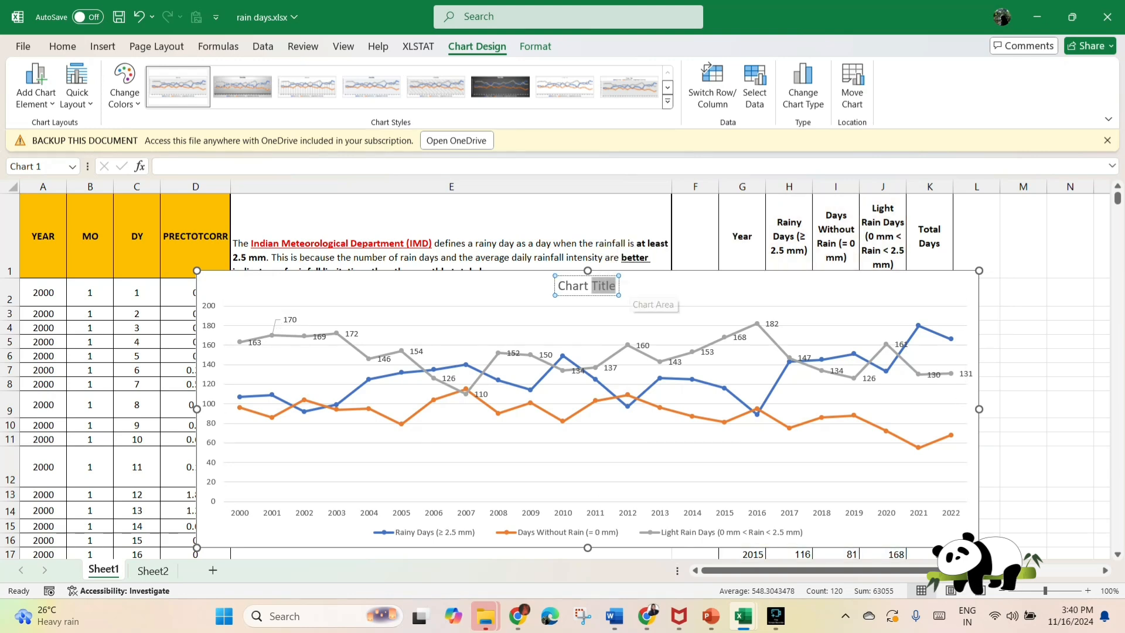
key(ctrl+a)
text(Rainy)
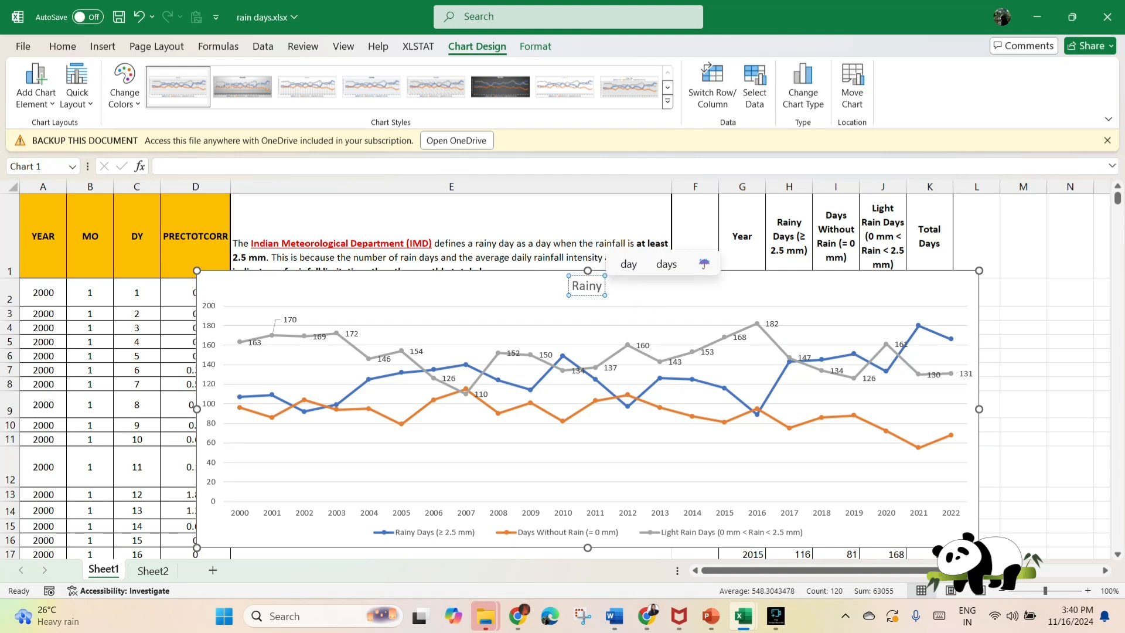
text( days)
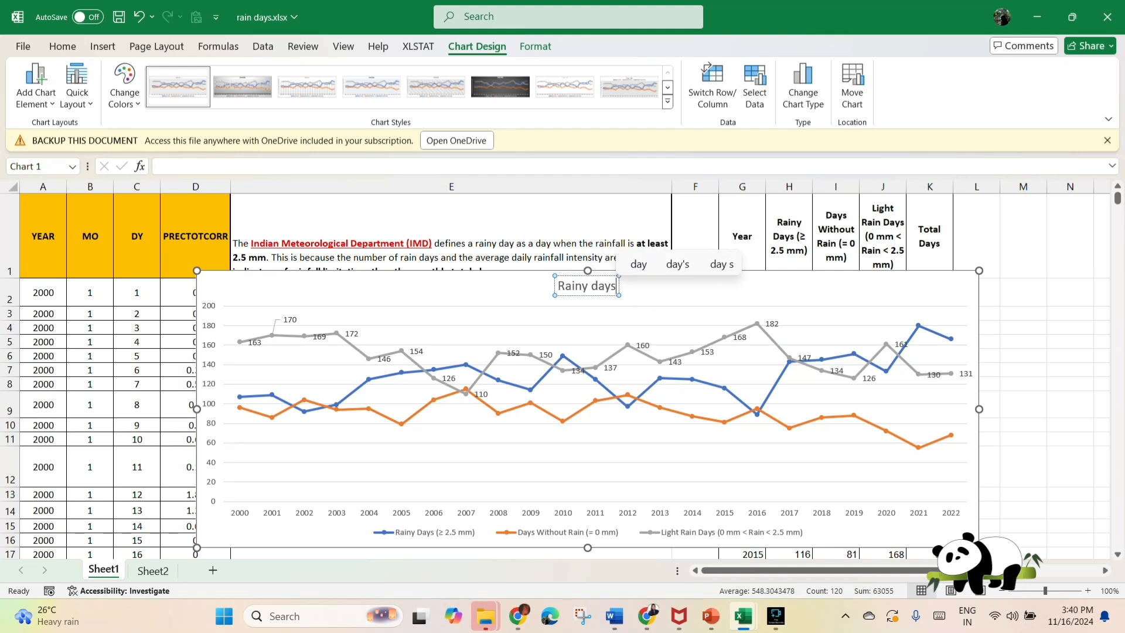
click(586, 532)
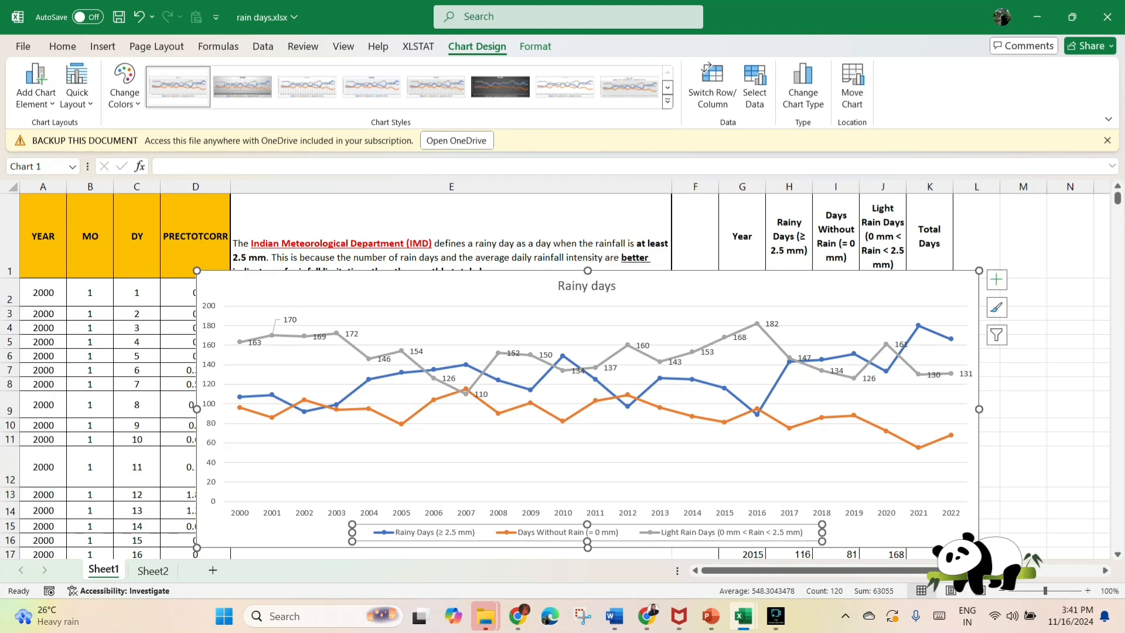
Step: Apply the last chart style, with thick shadowed lines, and enlarge the chart to span columns D to N from row 1 down
key(Escape)
key(ctrl+1)
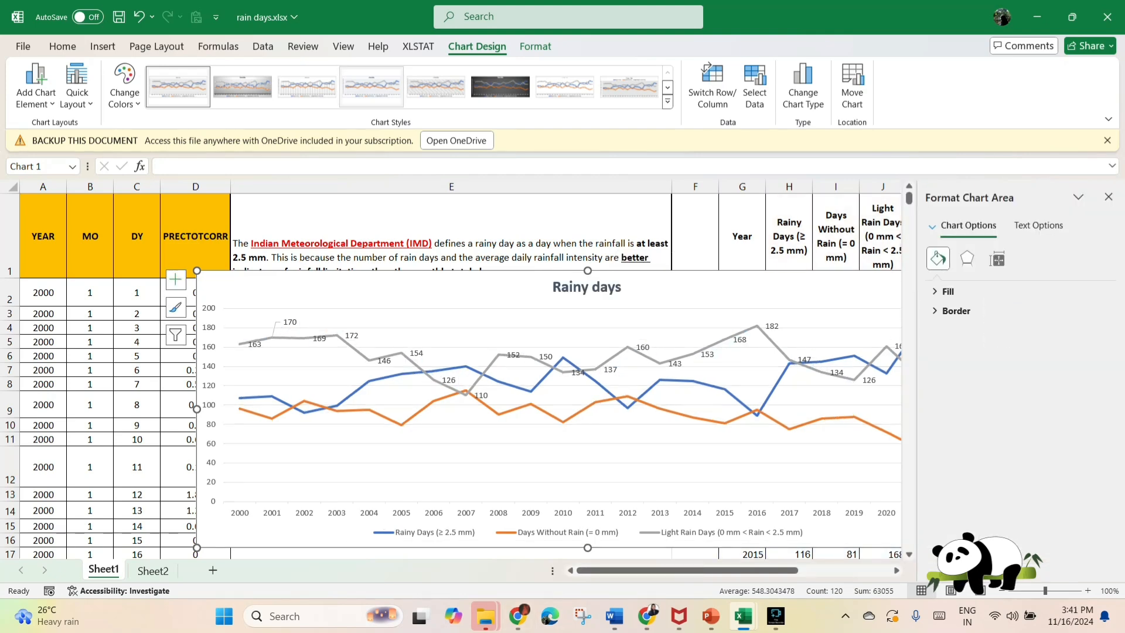
click(668, 101)
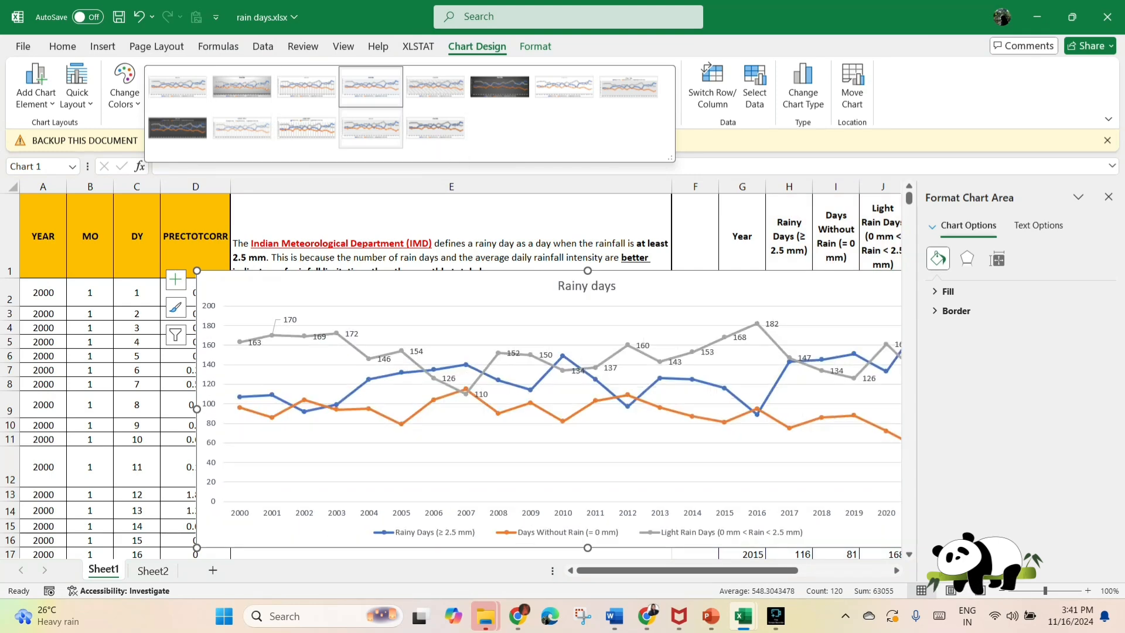
click(435, 127)
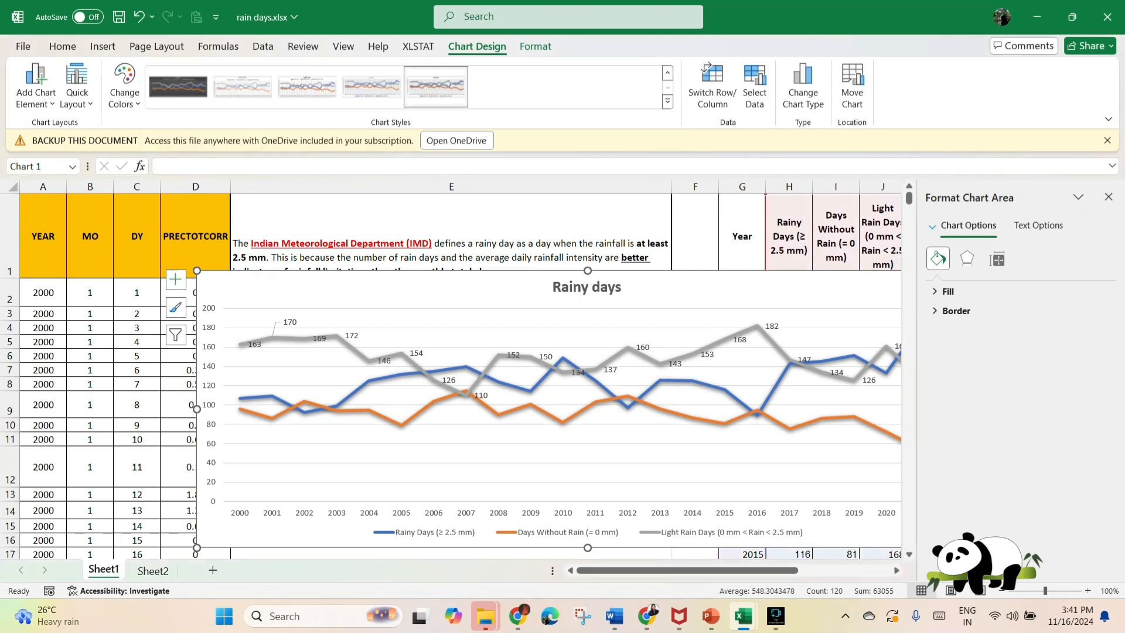
click(1108, 196)
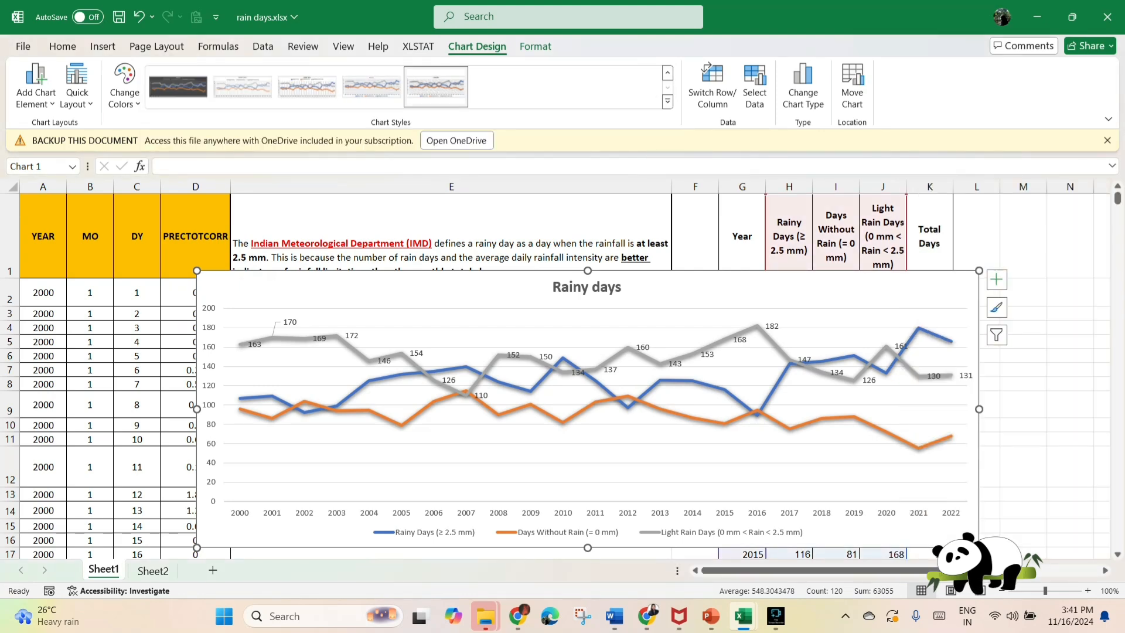
drag(979, 271, 1074, 197)
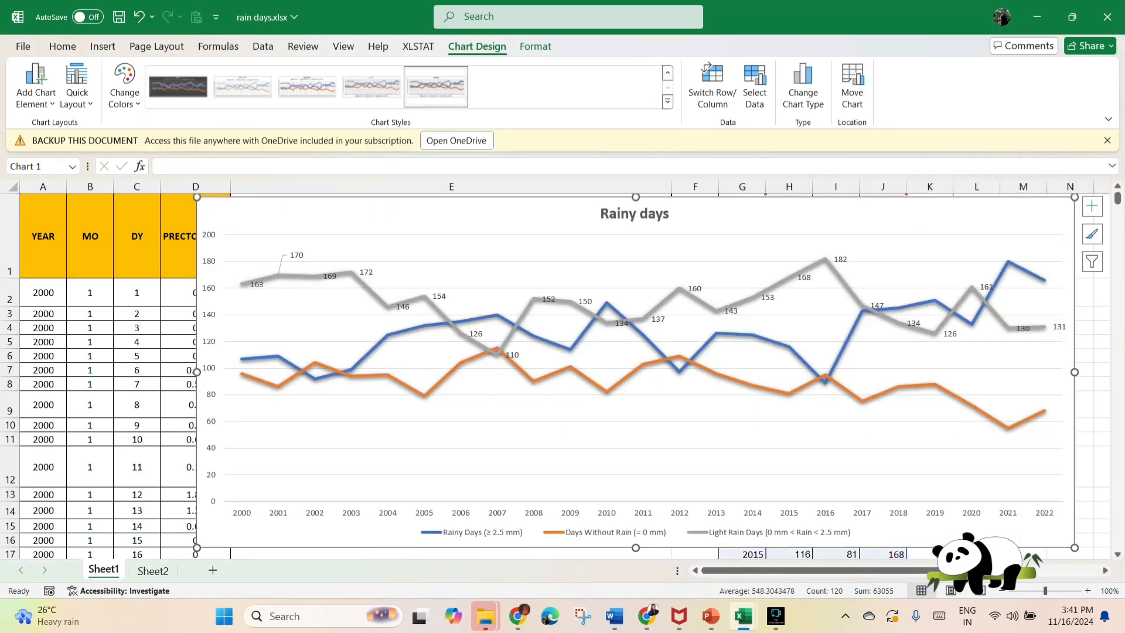
drag(197, 547, 175, 552)
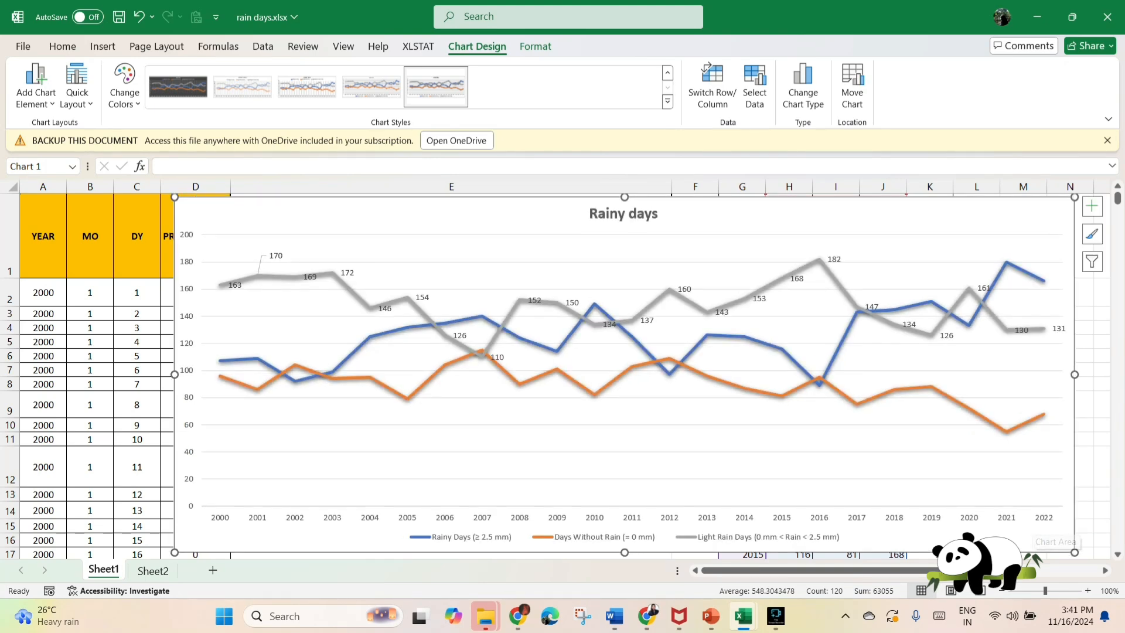
Step: Add data labels to the Days Without Rain series and to the Rainy Days series
right_click(295, 364)
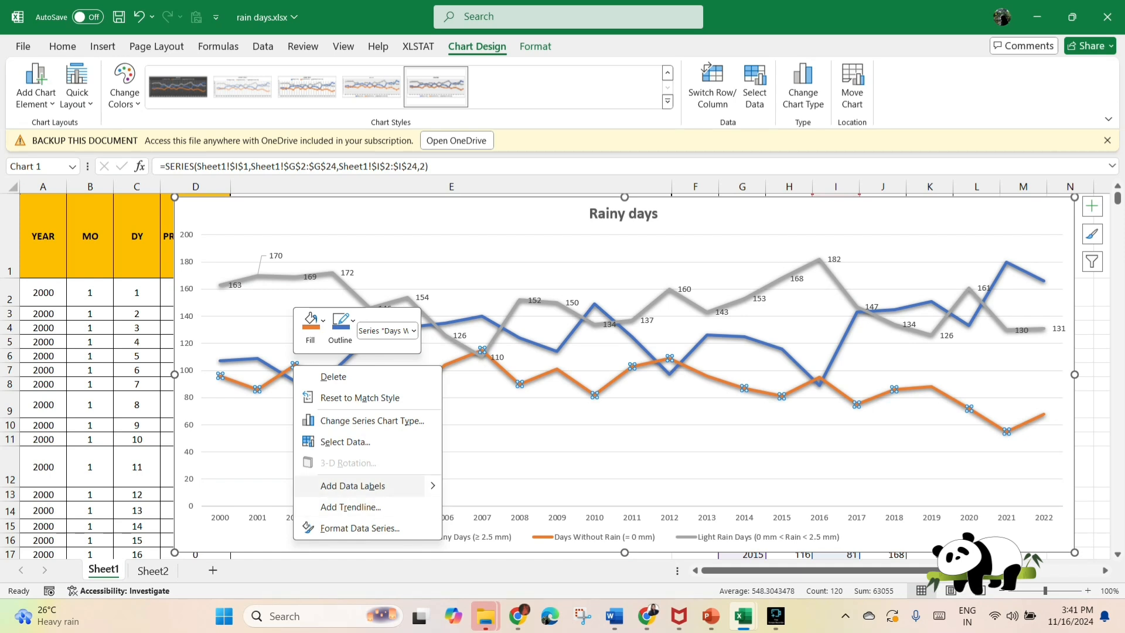
click(353, 486)
click(351, 354)
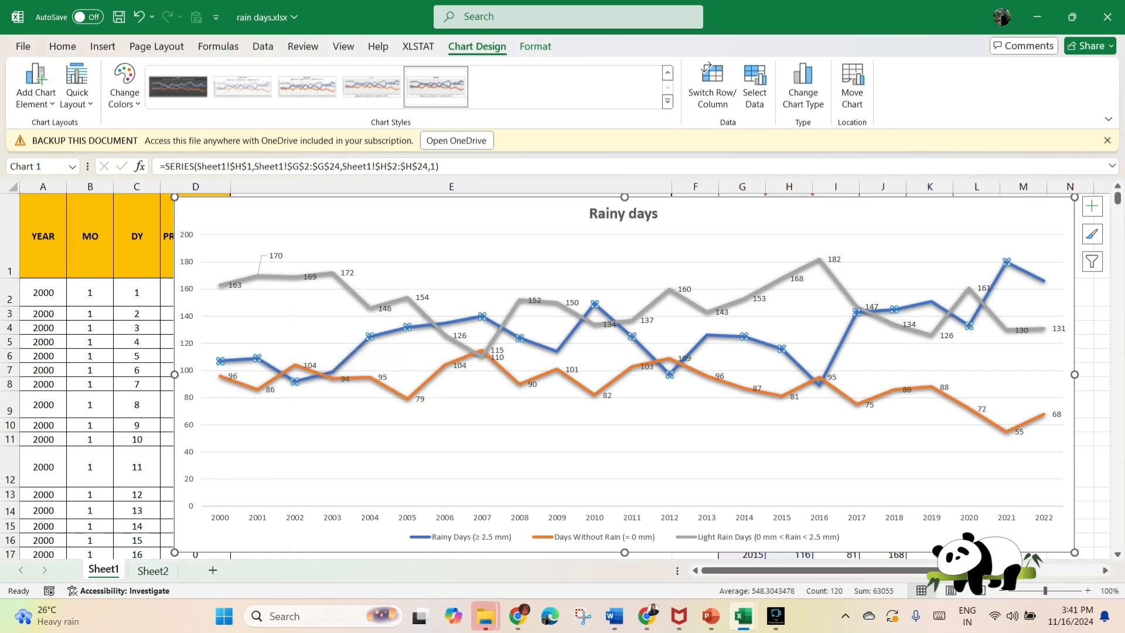
right_click(369, 338)
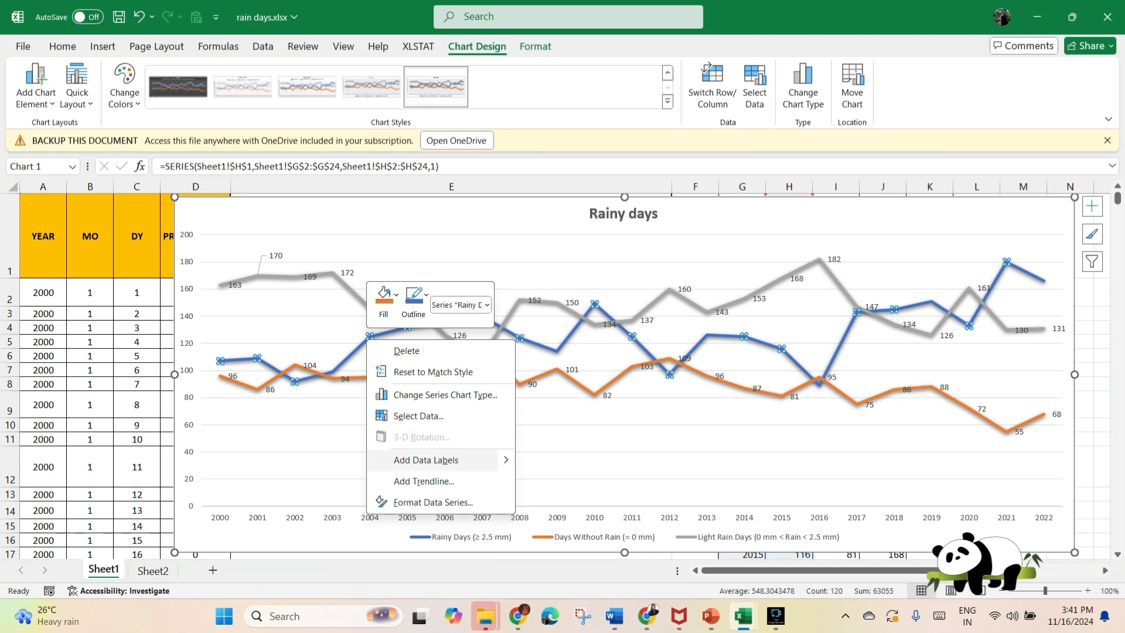
click(426, 460)
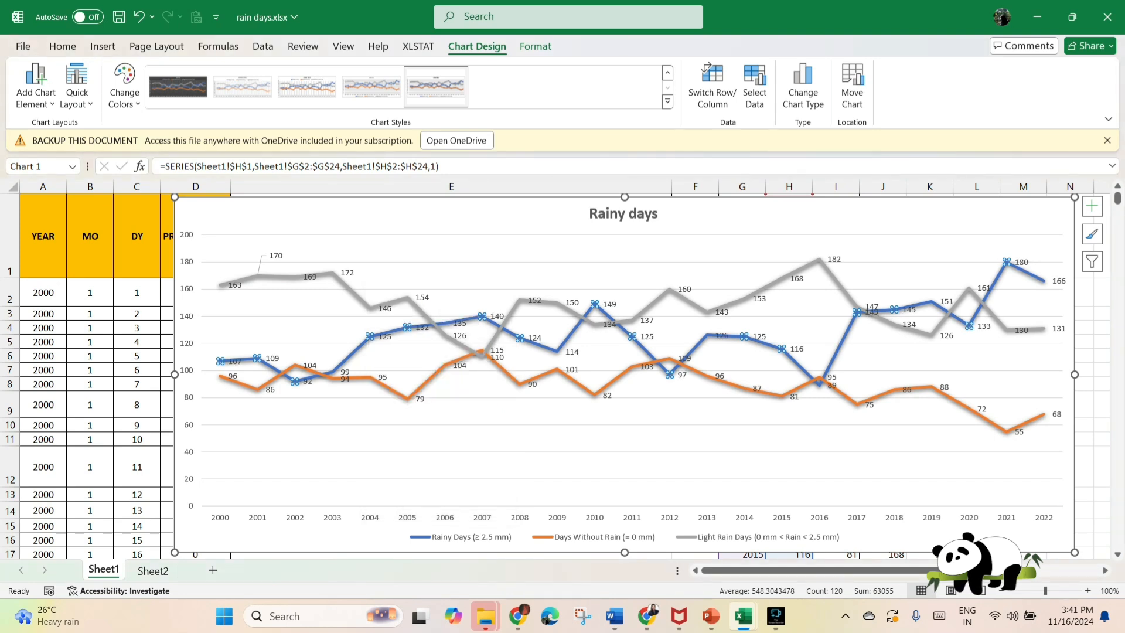
click(347, 273)
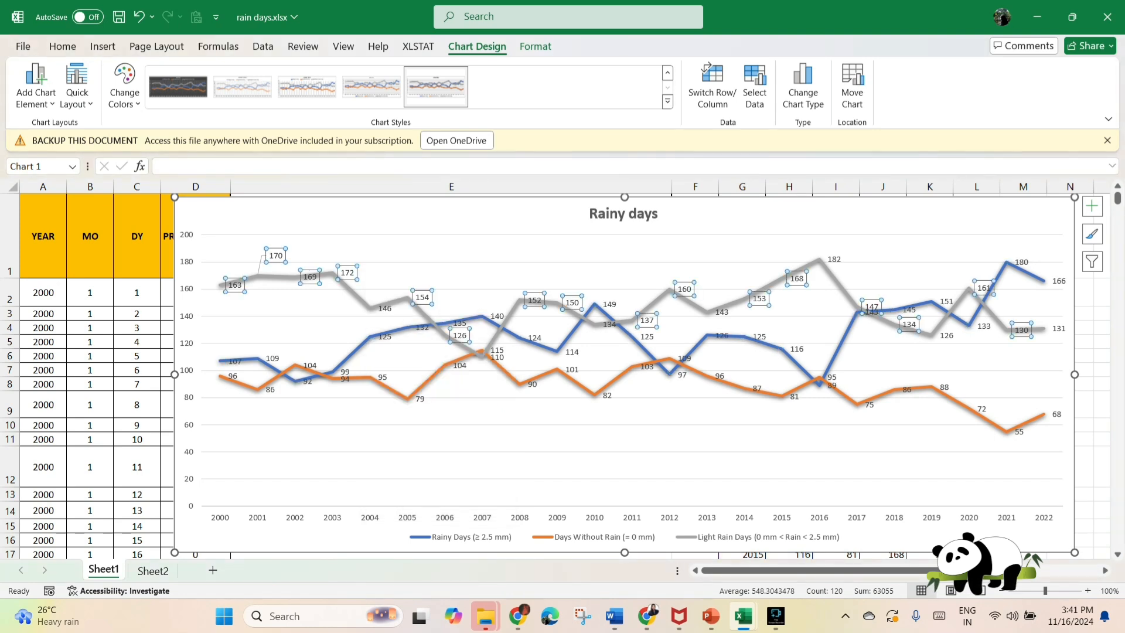
right_click(276, 255)
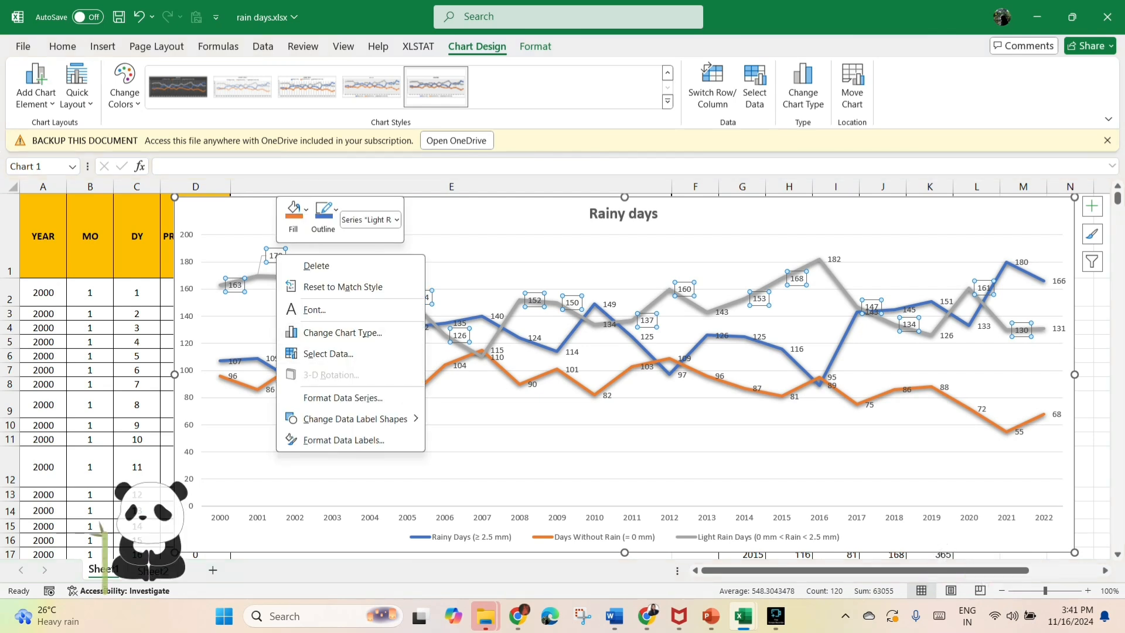
click(343, 397)
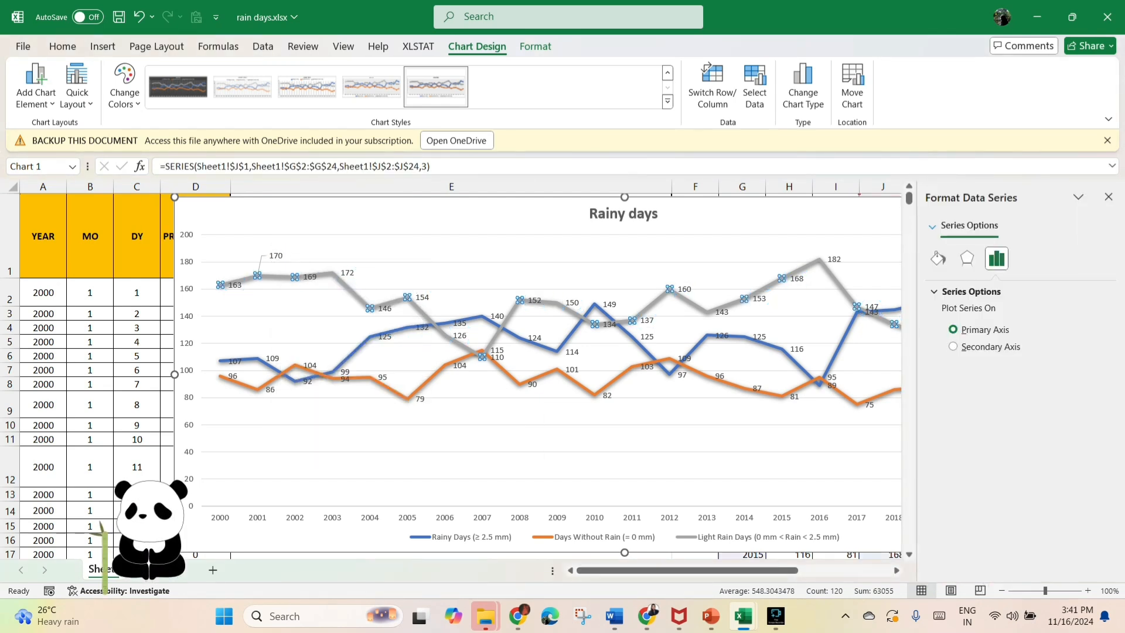
click(966, 258)
click(937, 258)
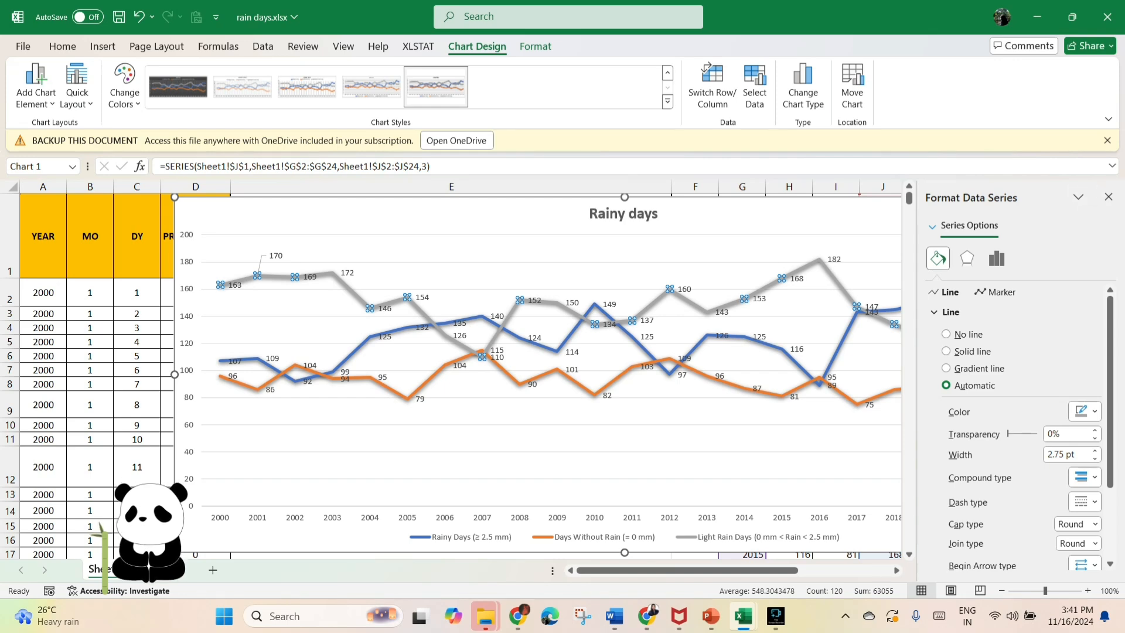
click(1108, 197)
Step: Format the Light Rain Days data labels as bold, size 10, with an orange fill
key(alt+h)
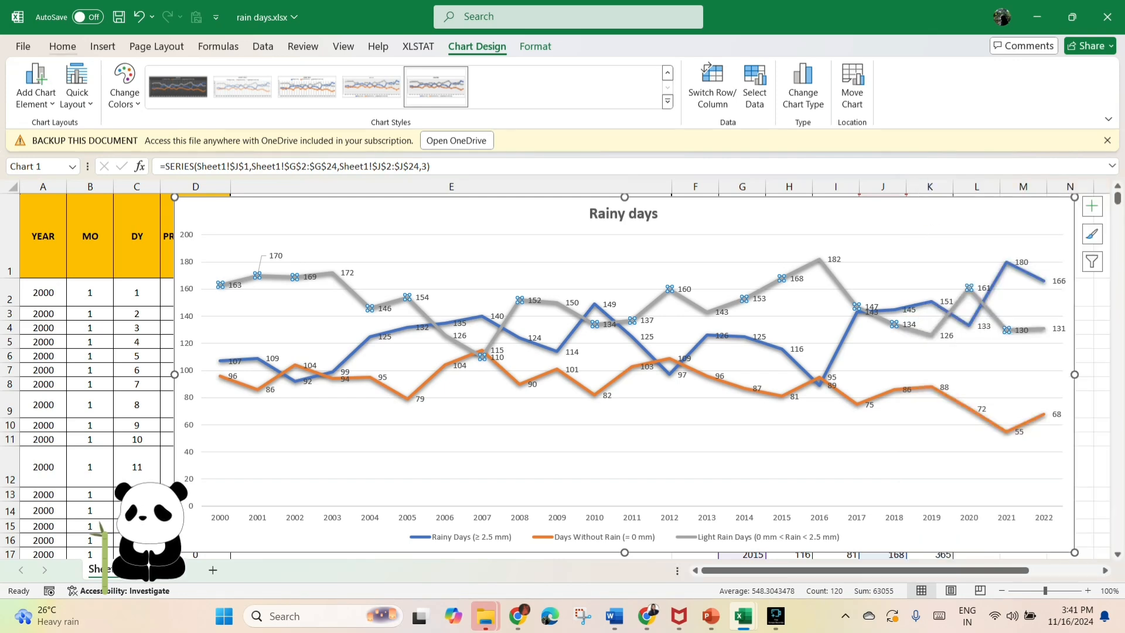
key(Down)
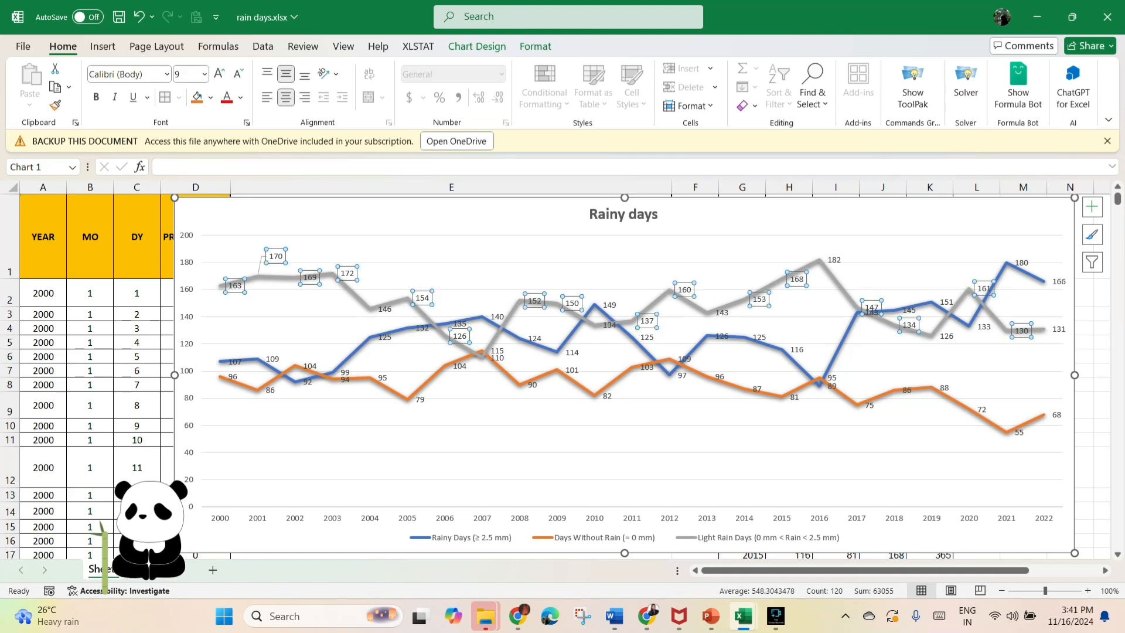
key(ctrl+b)
key(ctrl+shift+period)
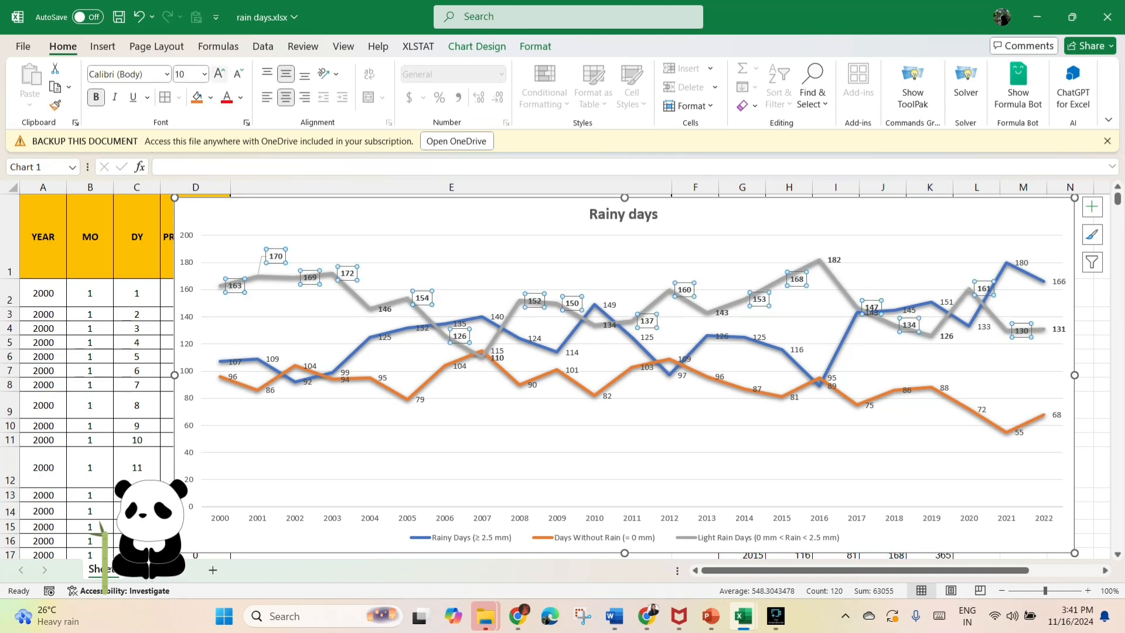
click(197, 98)
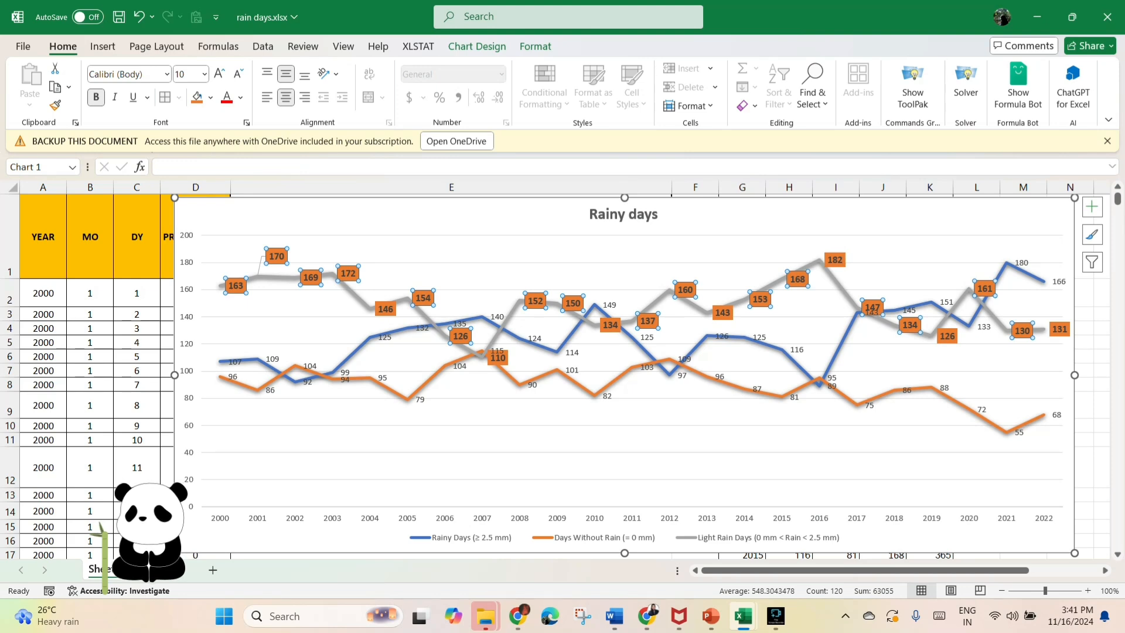
key(Up)
key(Up)
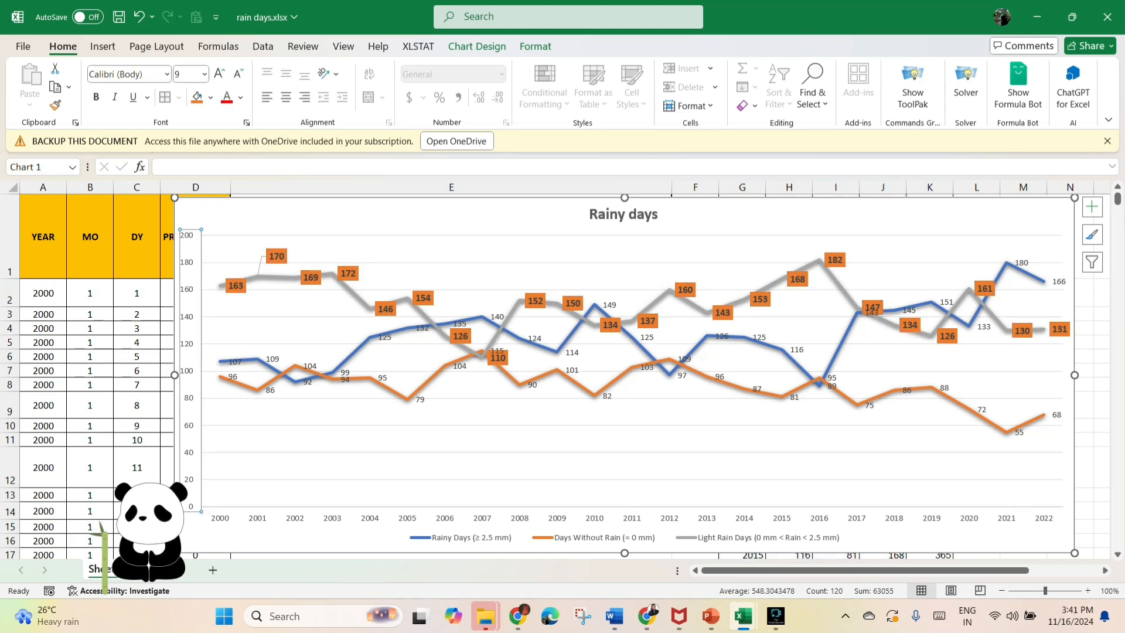
key(shift+F10)
key(Up)
key(Up)
key(Return)
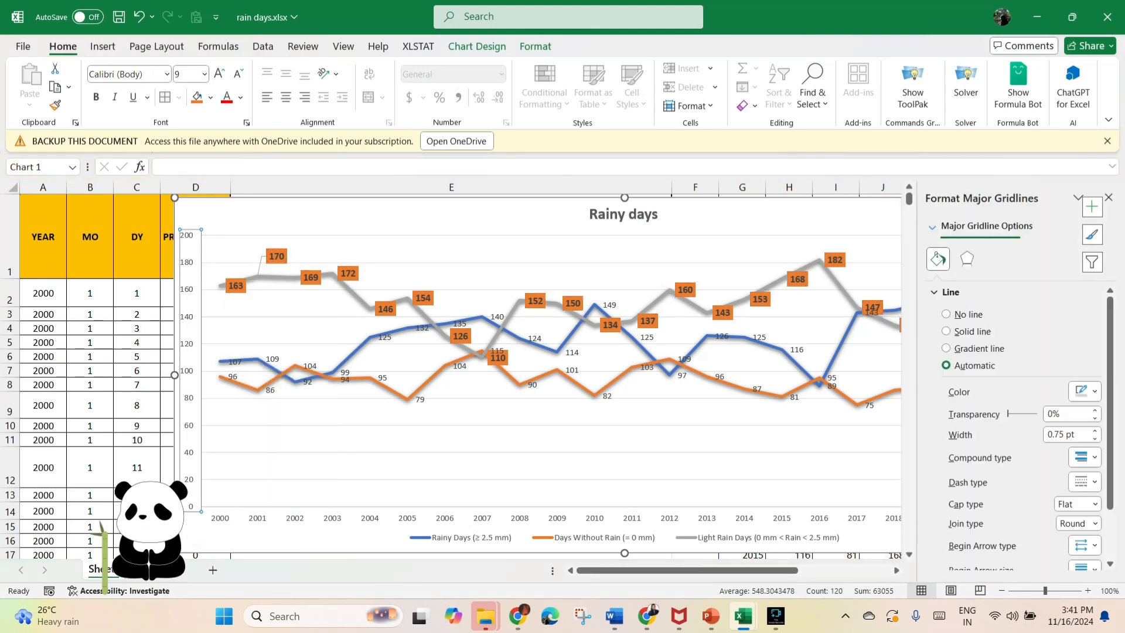
key(Tab)
key(Tab)
key(Tab)
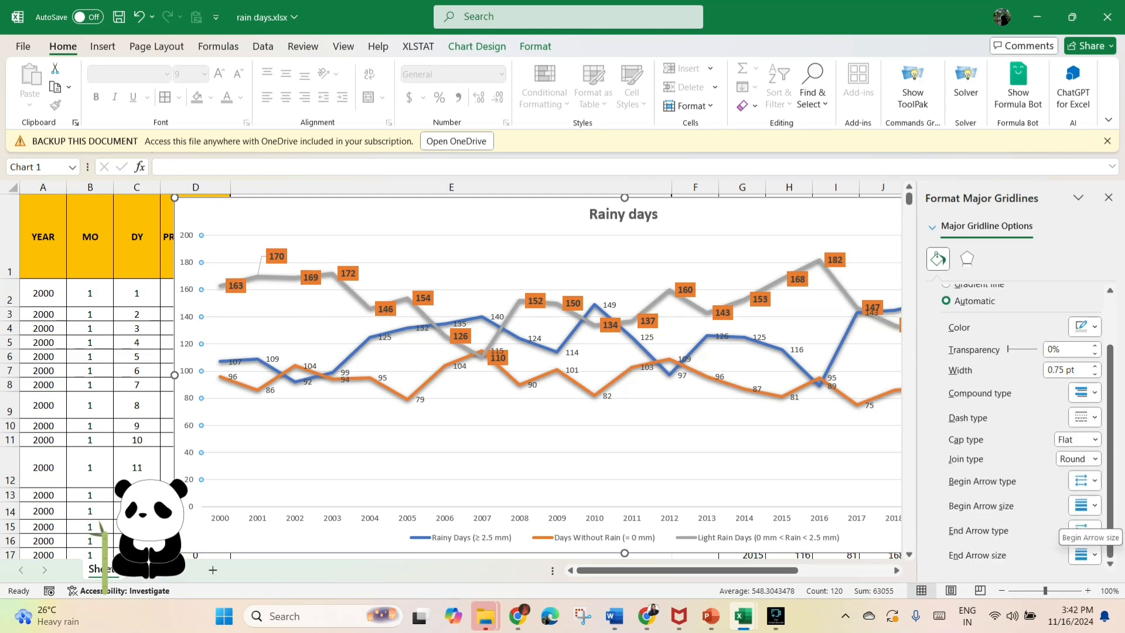
key(shift+Tab)
key(shift+Tab)
key(shift+Tab)
Step: Set the minimum bound of the chart's vertical axis to 50
key(Up)
key(shift+F10)
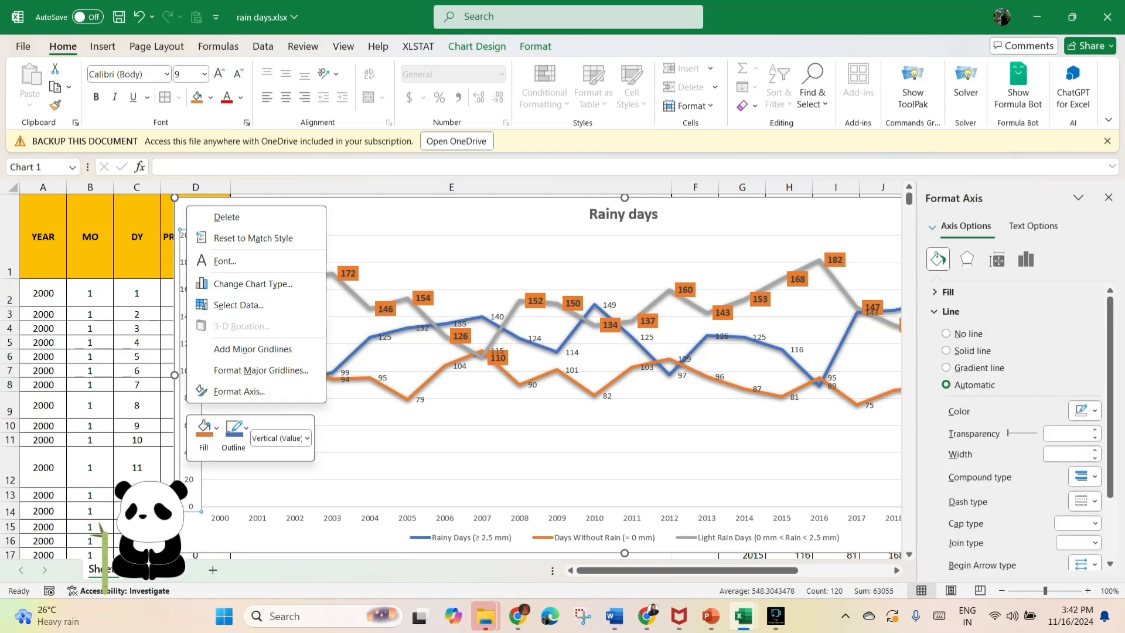
key(Up)
key(Return)
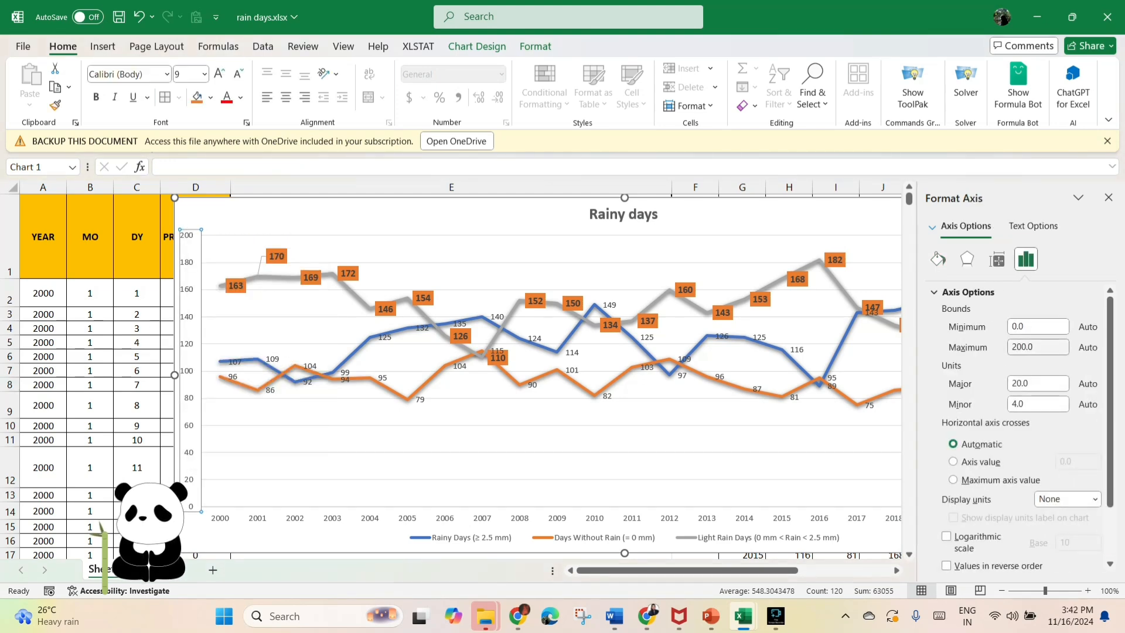
key(shift+Tab)
key(shift+Tab)
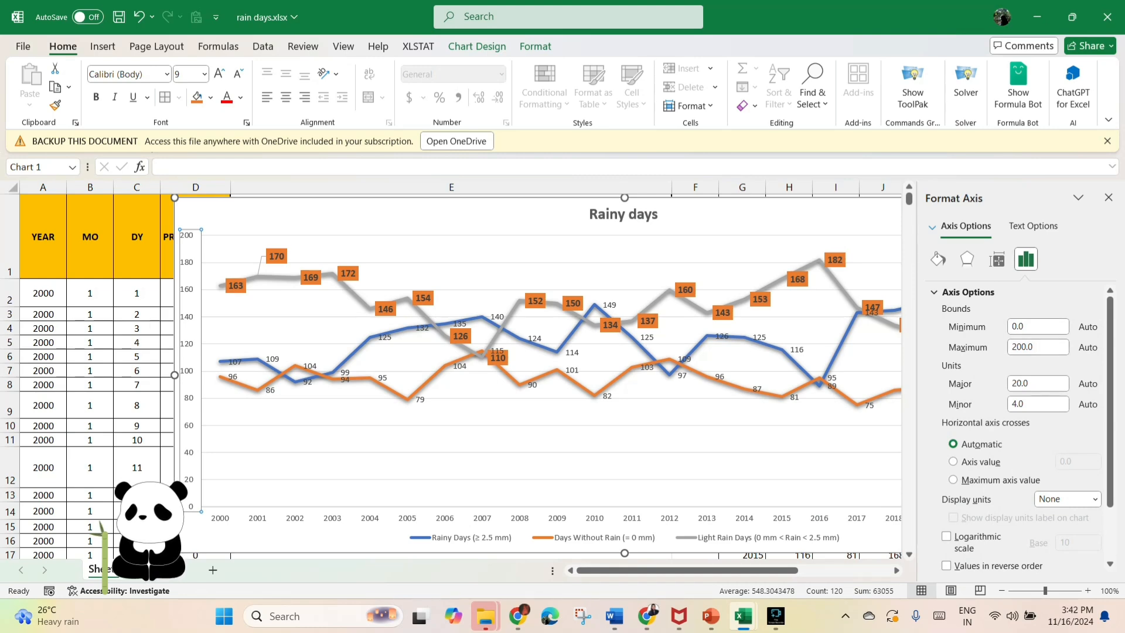
key(Tab)
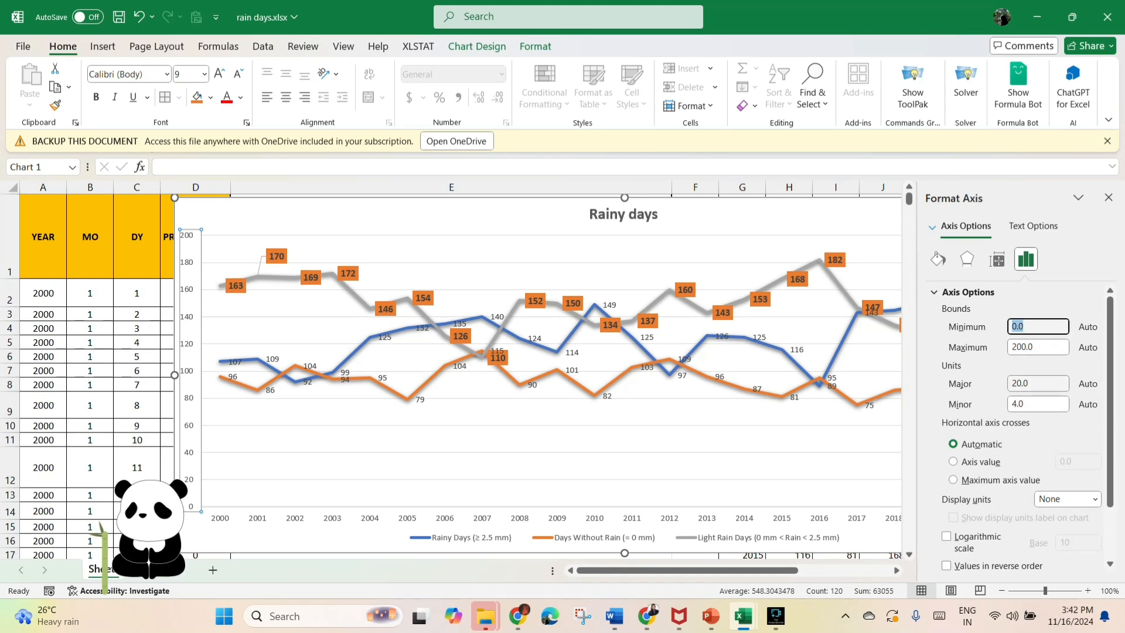
text(50)
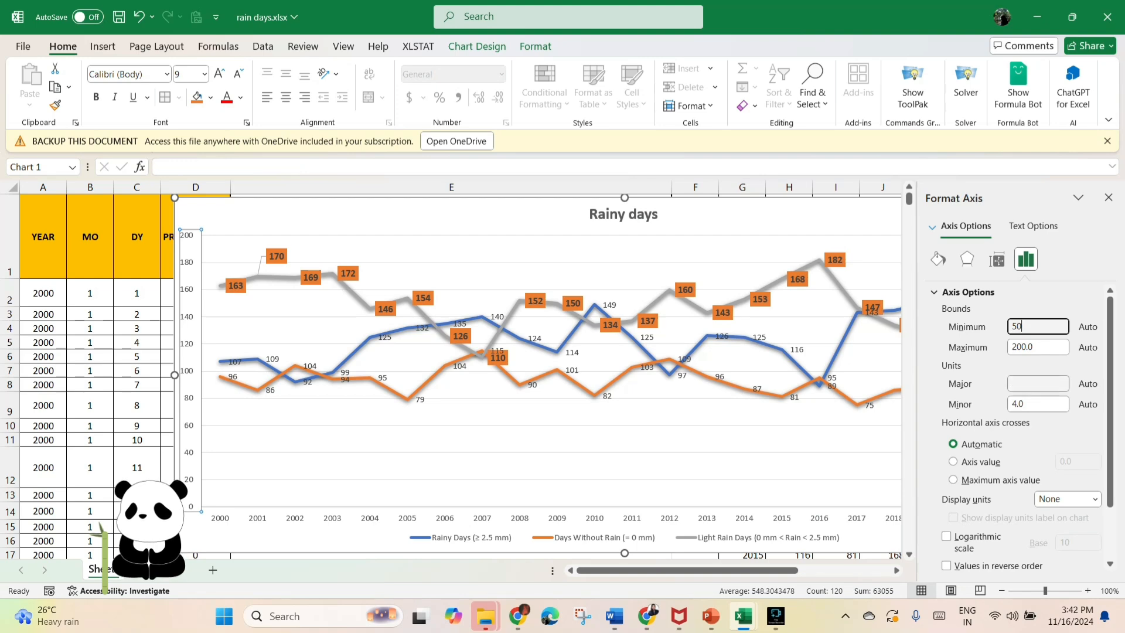
key(Tab)
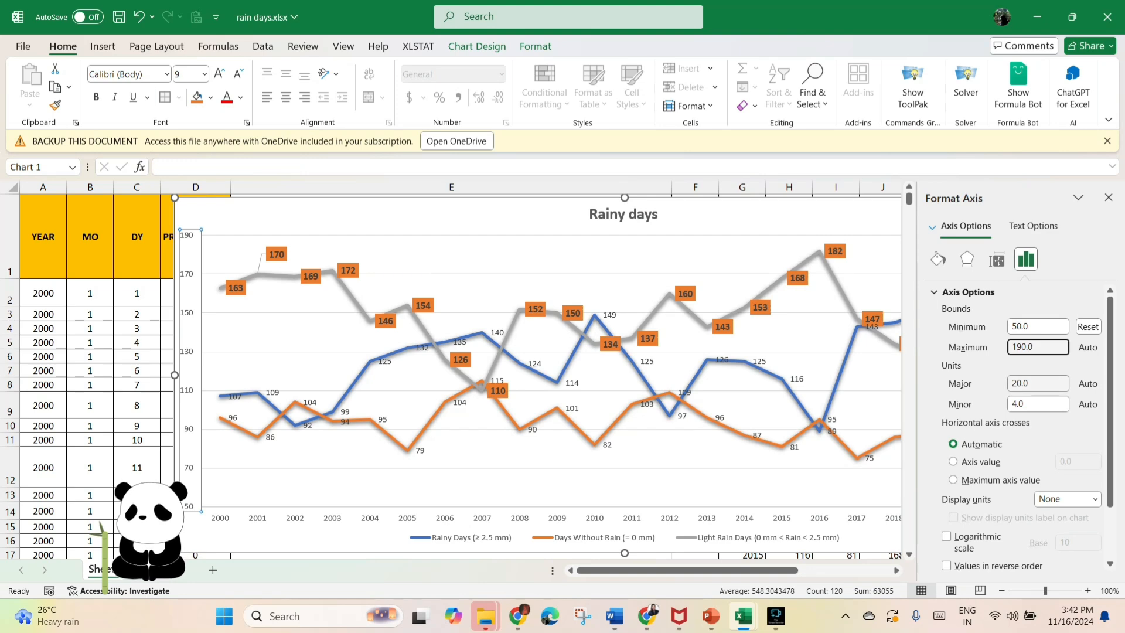
click(1026, 382)
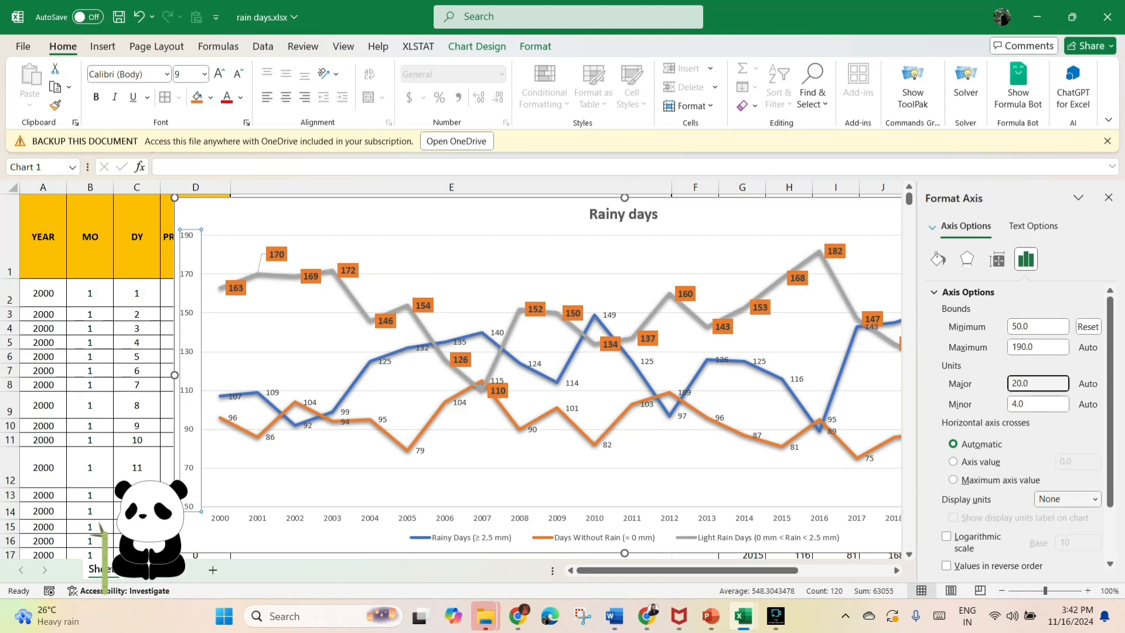
scroll(1019, 422, down, 1)
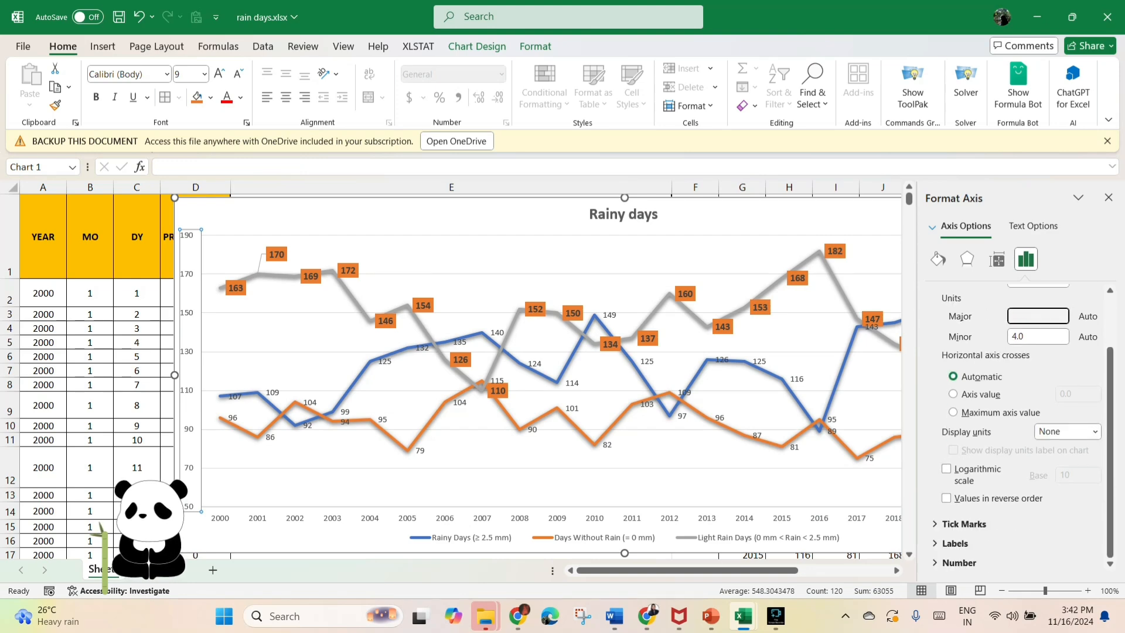
Step: Close the formatting pane, then reposition and widen the chart so it spans about columns B to M from row 1 down
click(527, 351)
drag(527, 352, 411, 381)
key(Escape)
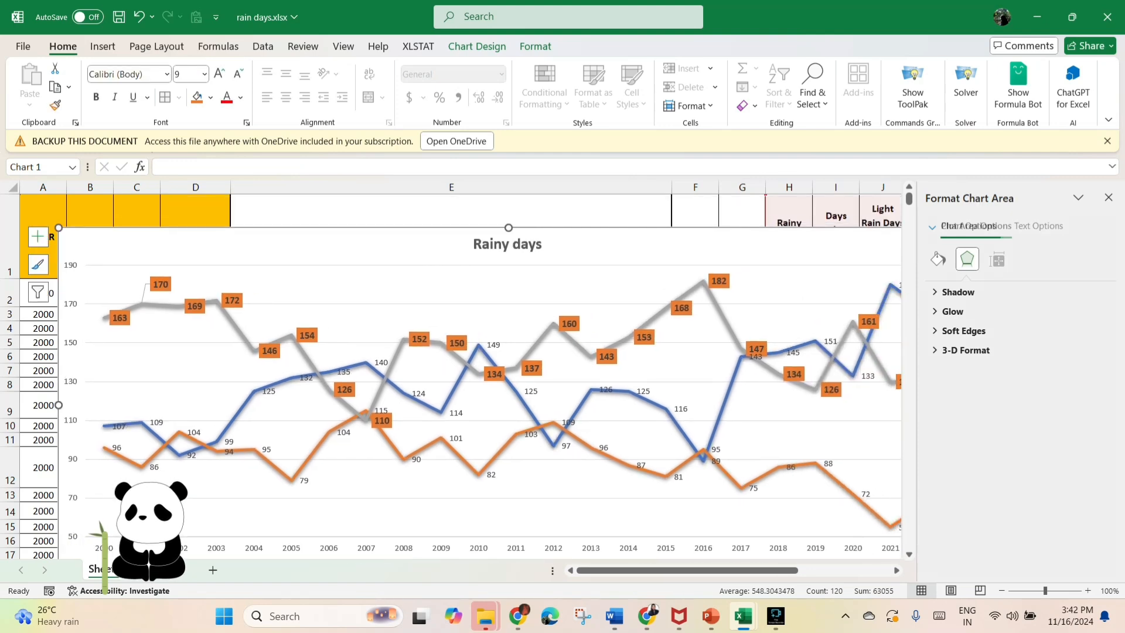
click(1108, 197)
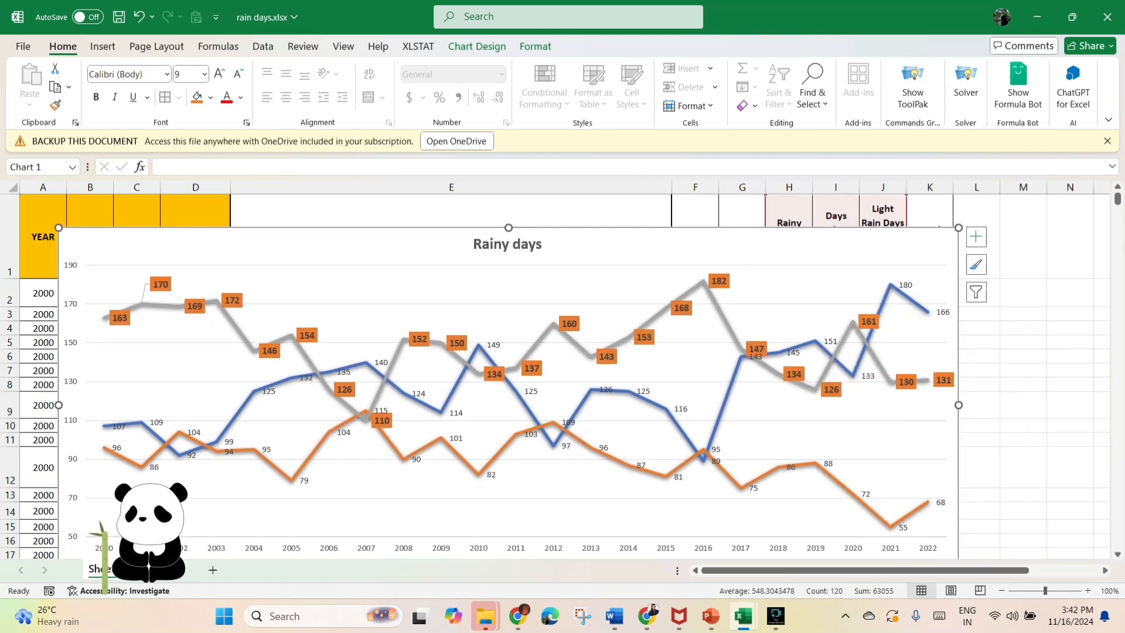
drag(958, 405, 1040, 403)
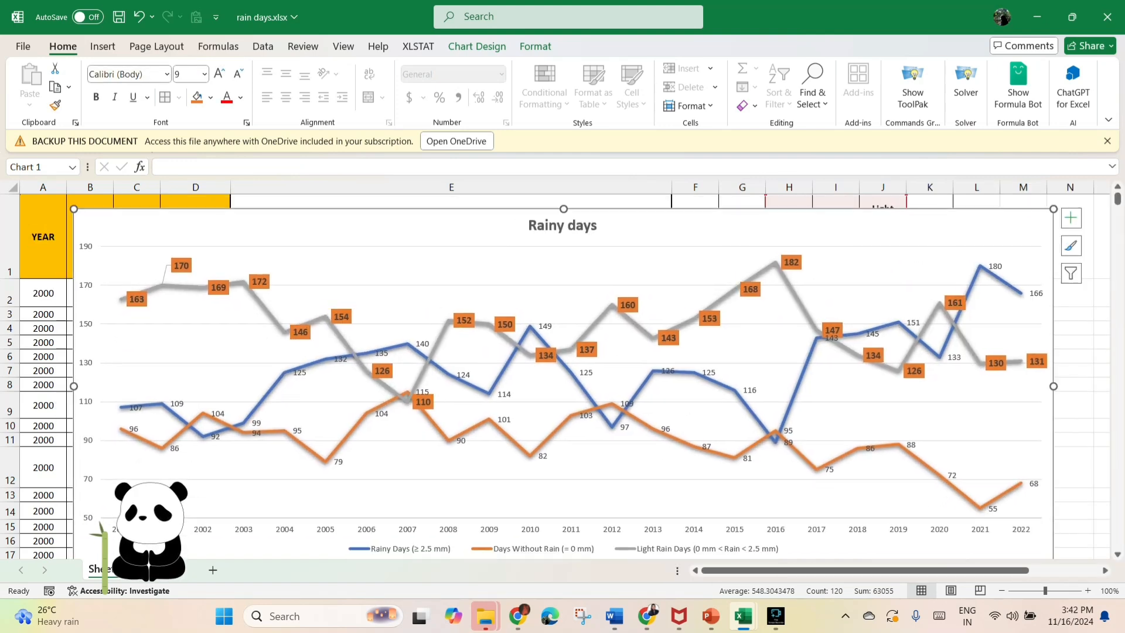
Step: Change the Rainy days chart from a line chart to a clustered column chart with the years along the horizontal axis
key(ctrl+1)
click(477, 46)
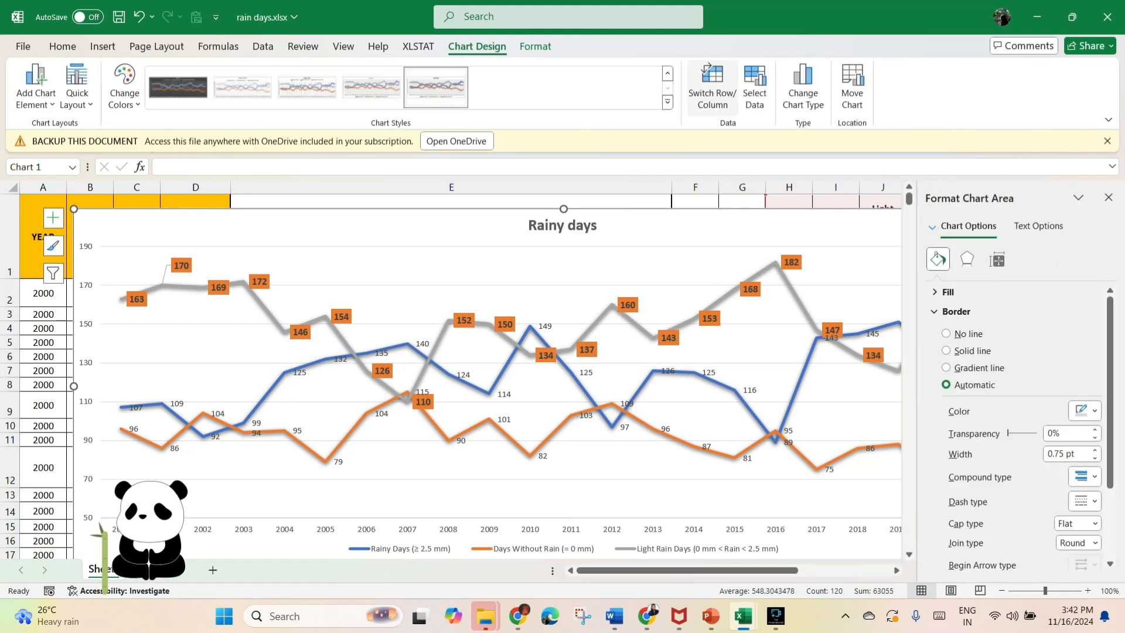
click(803, 90)
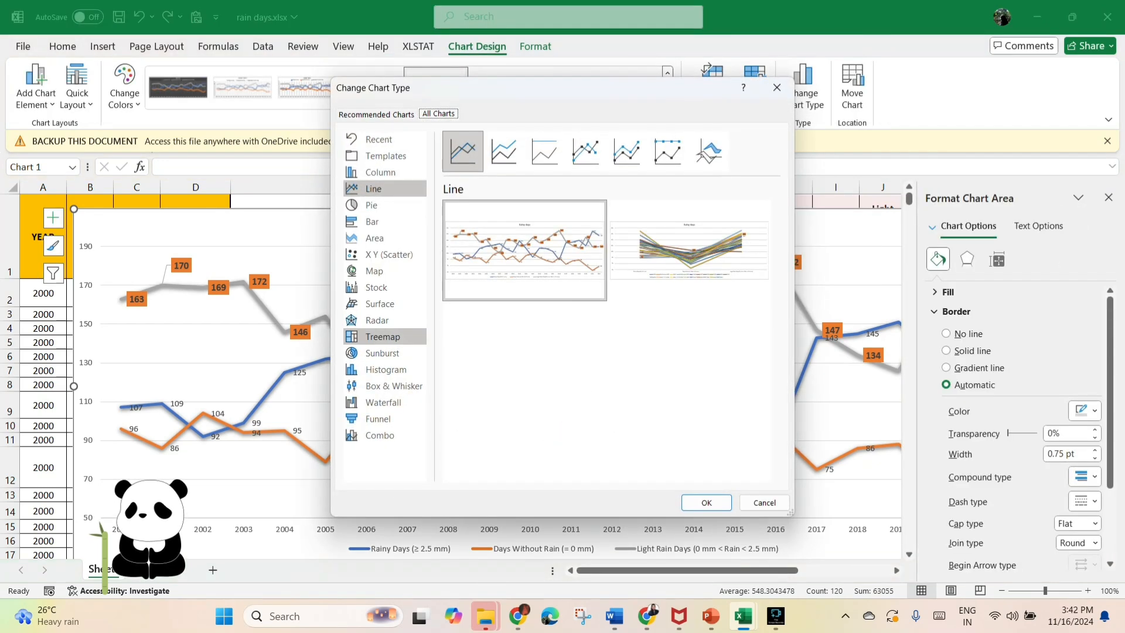
click(382, 352)
click(386, 369)
click(383, 402)
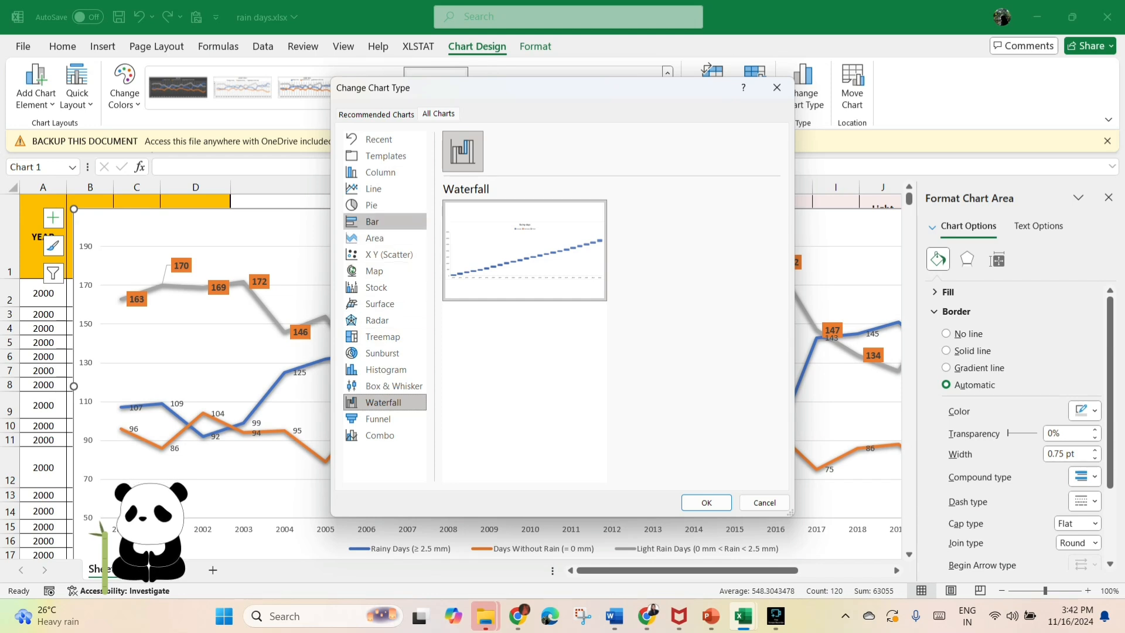
click(373, 188)
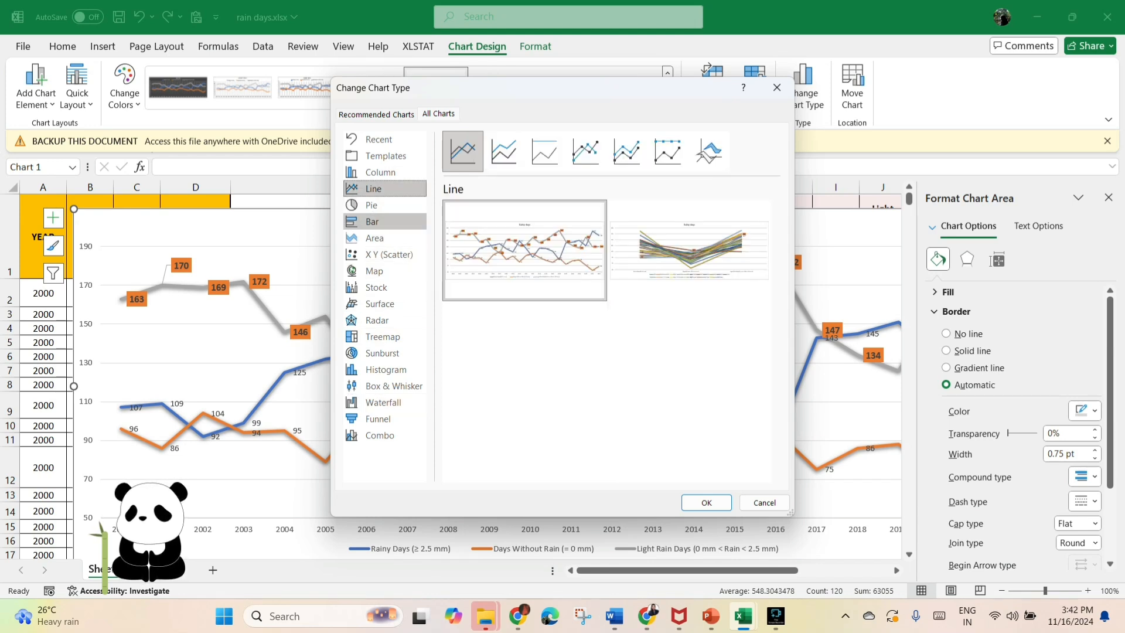
click(380, 171)
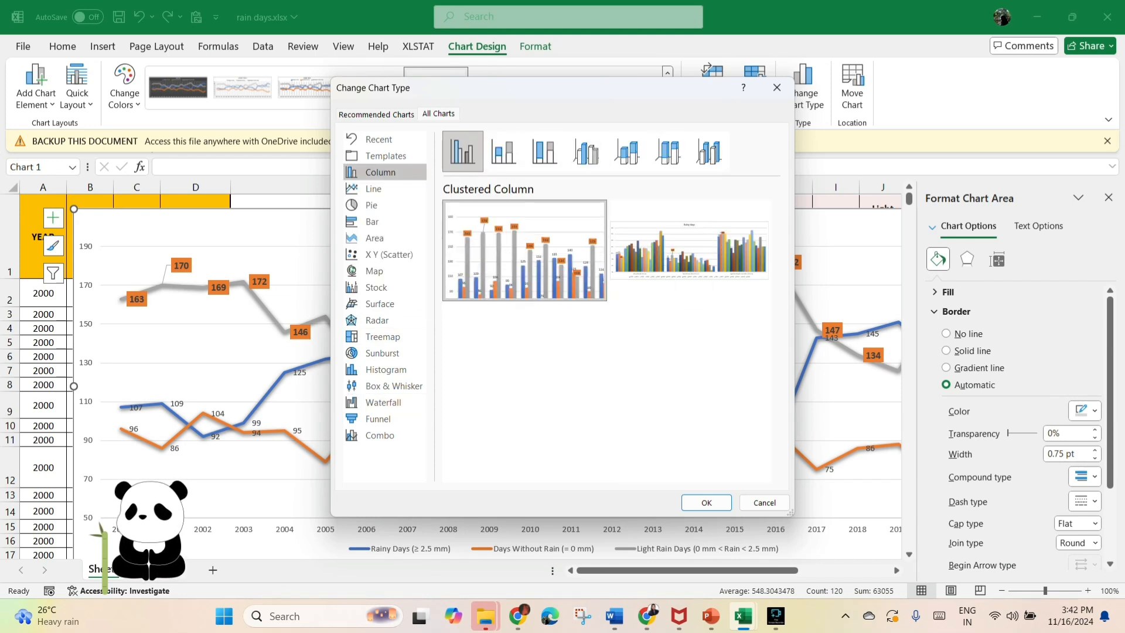
mouse_move(689, 249)
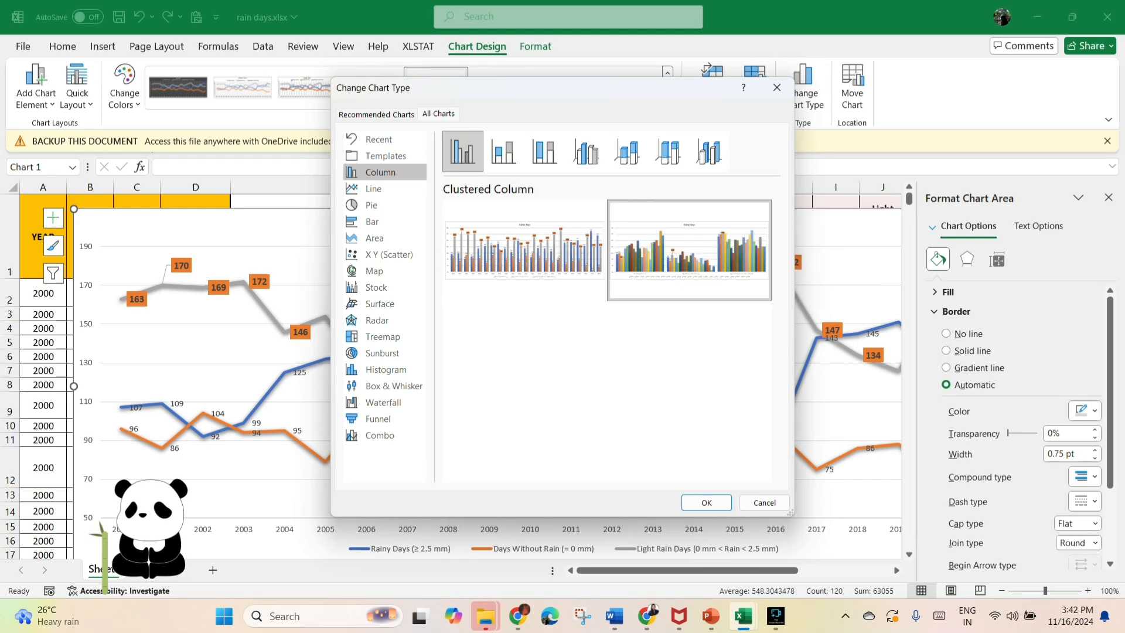
click(706, 502)
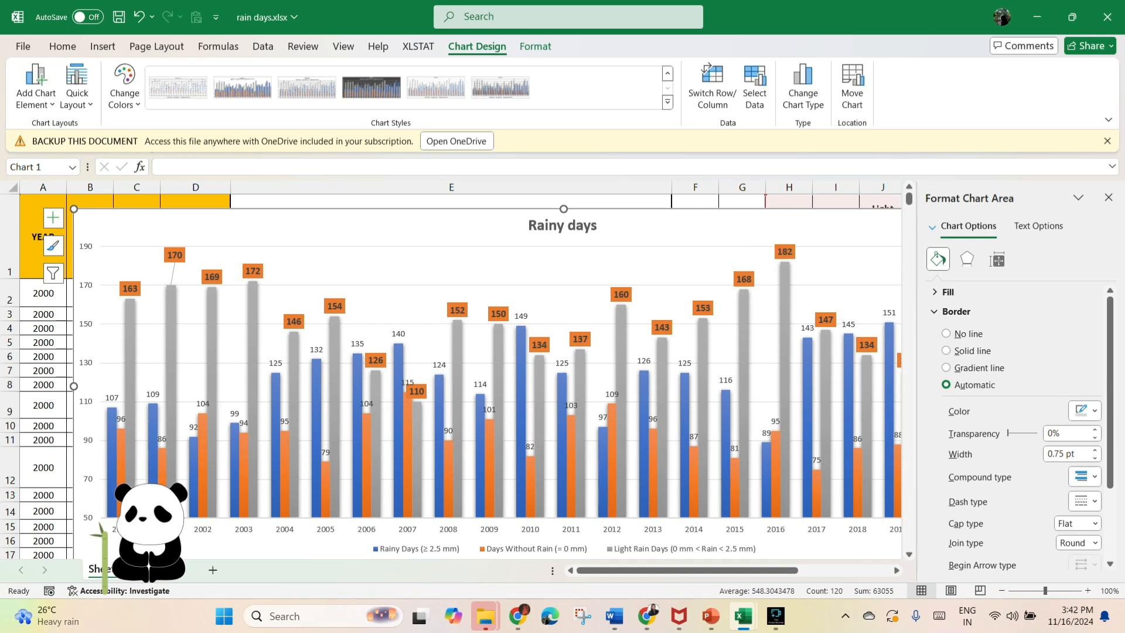
Step: Close the chart area formatting options and copy the whole Rainy days column chart
right_click(841, 230)
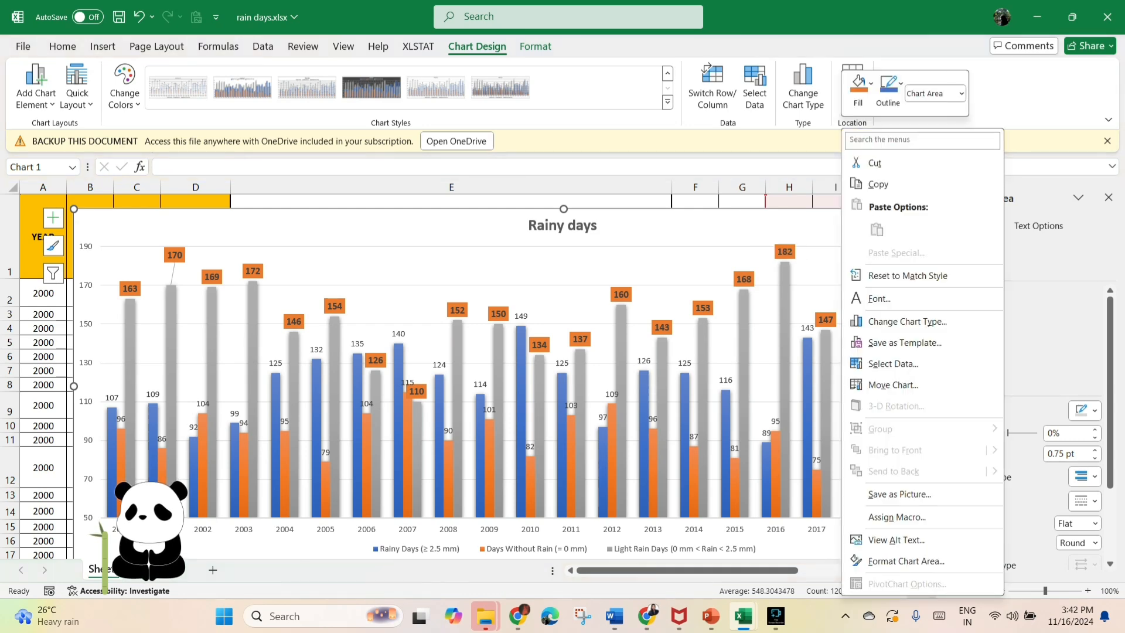
click(1108, 198)
click(1107, 198)
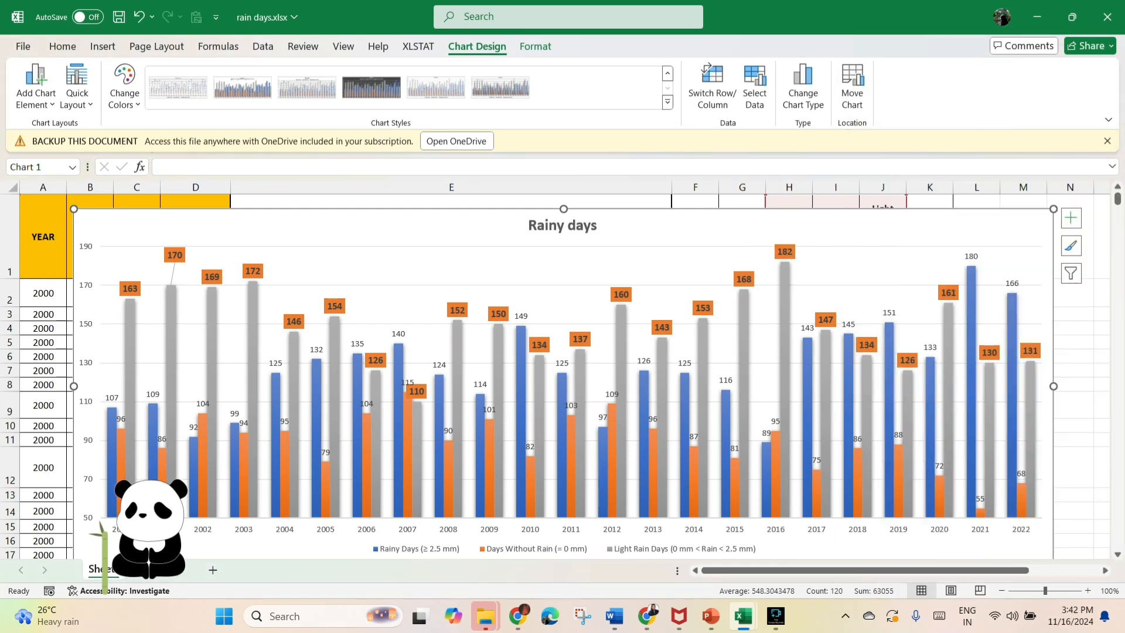
right_click(813, 184)
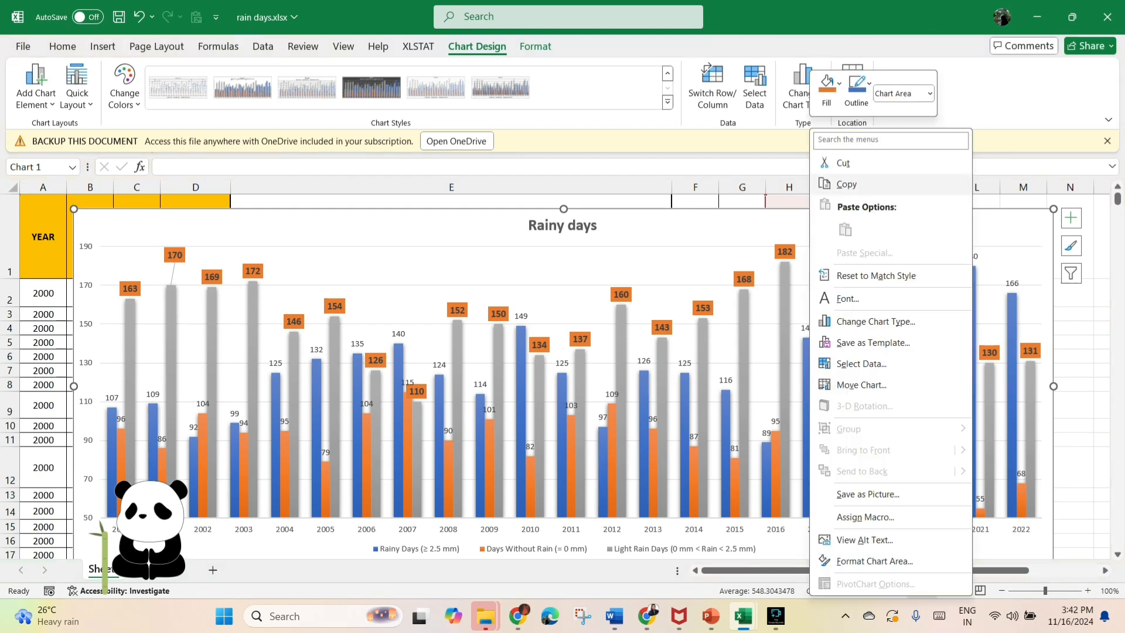
click(846, 185)
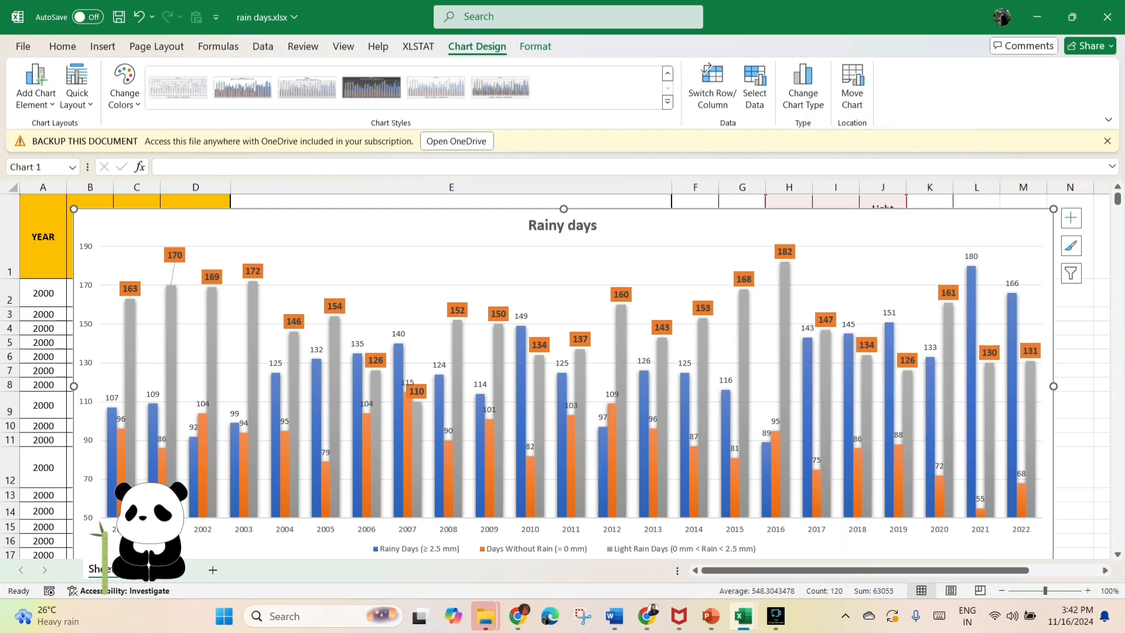